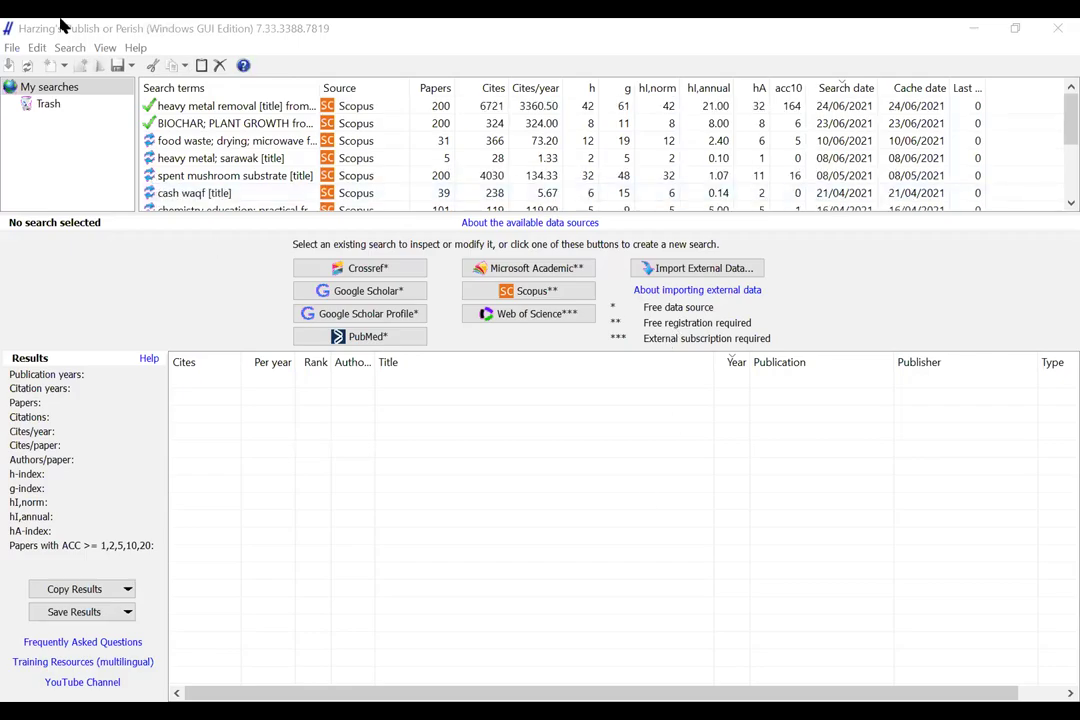
Step: Create a new Scopus search
left_click(264, 31)
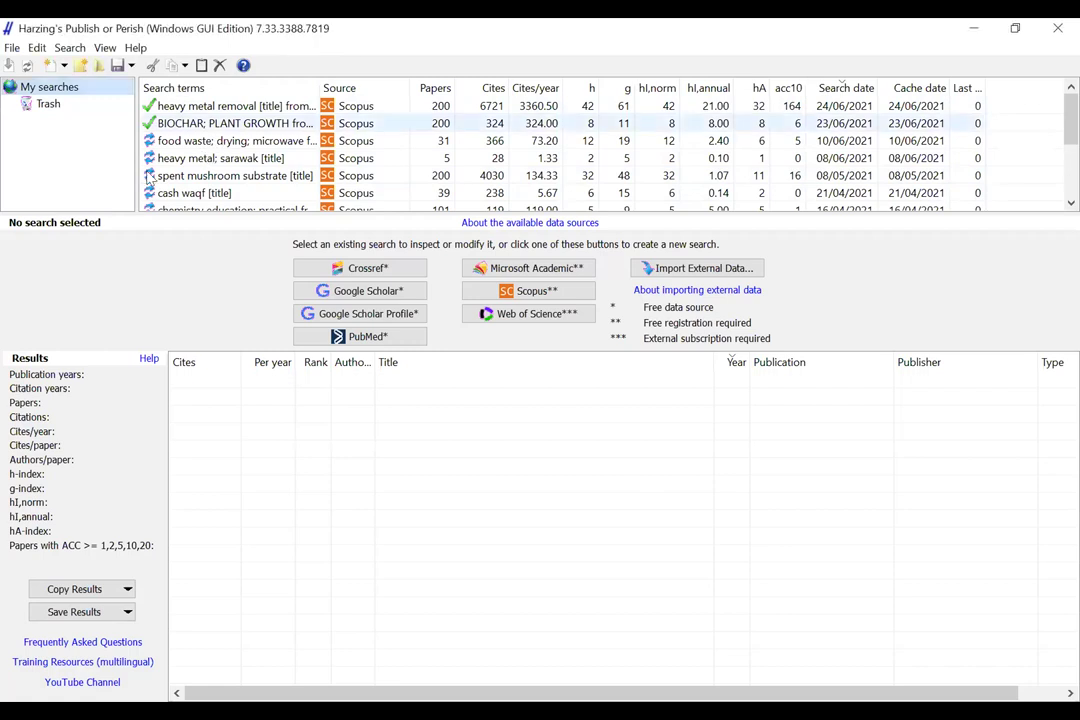
left_click(60, 66)
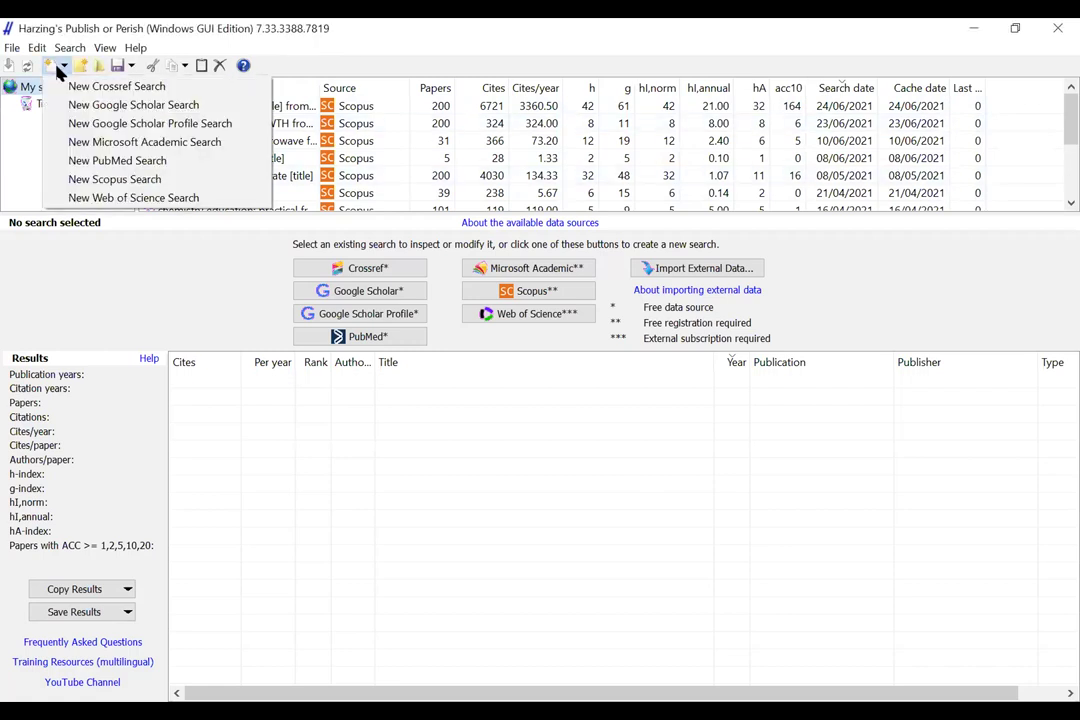
left_click(50, 68)
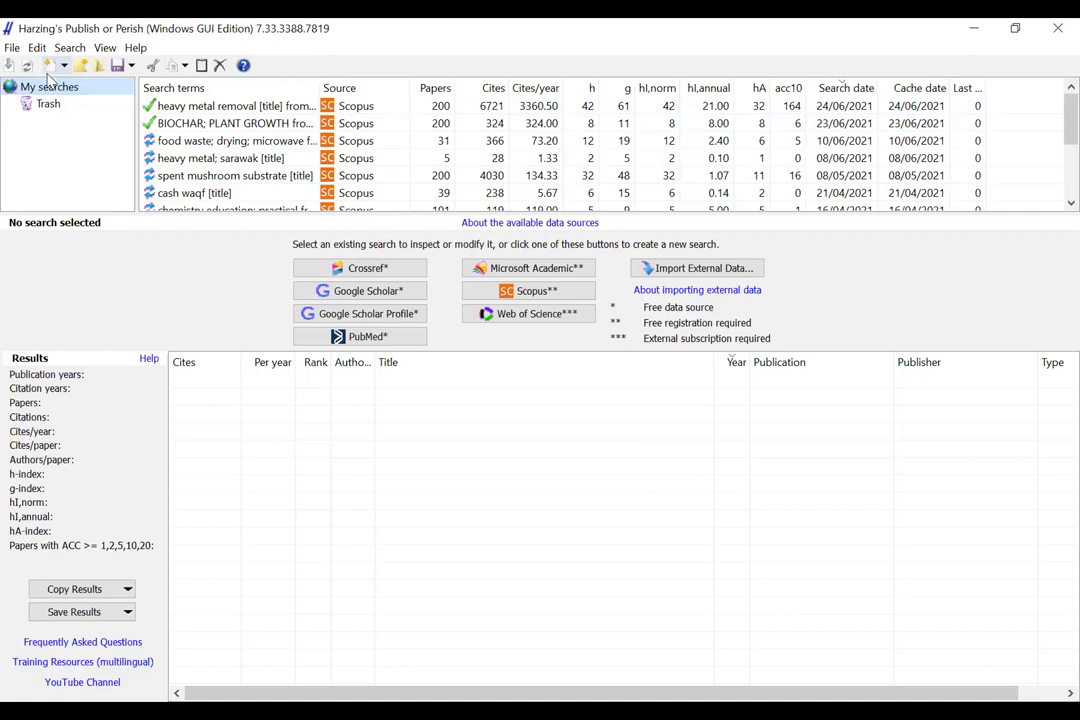
left_click(63, 67)
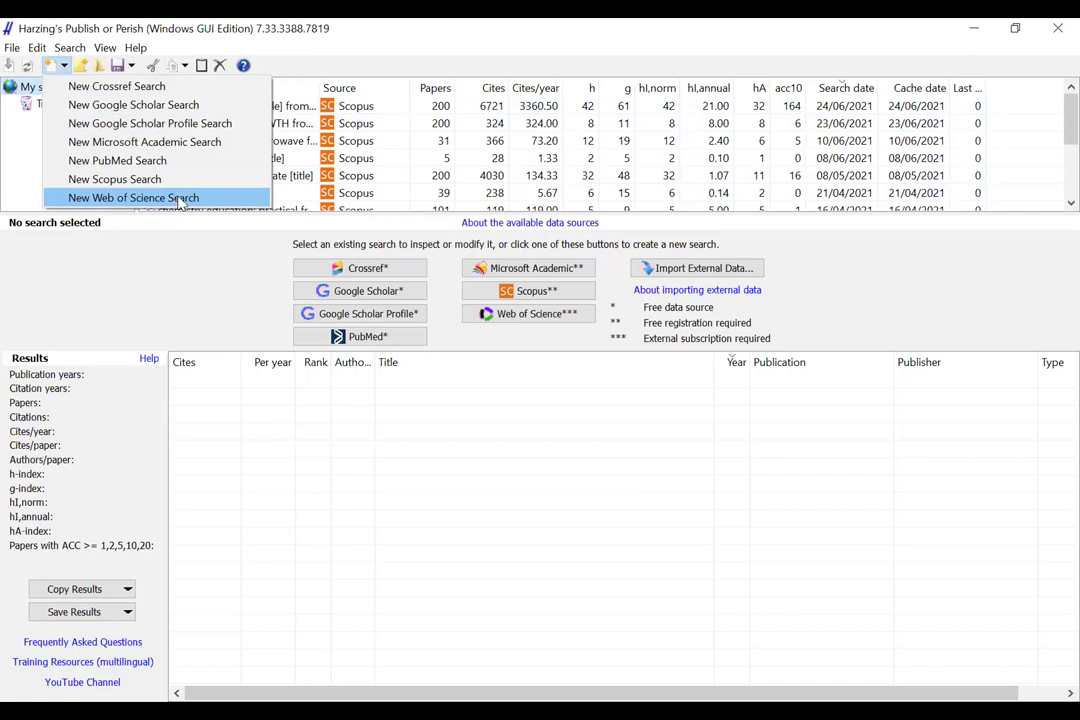
left_click(107, 183)
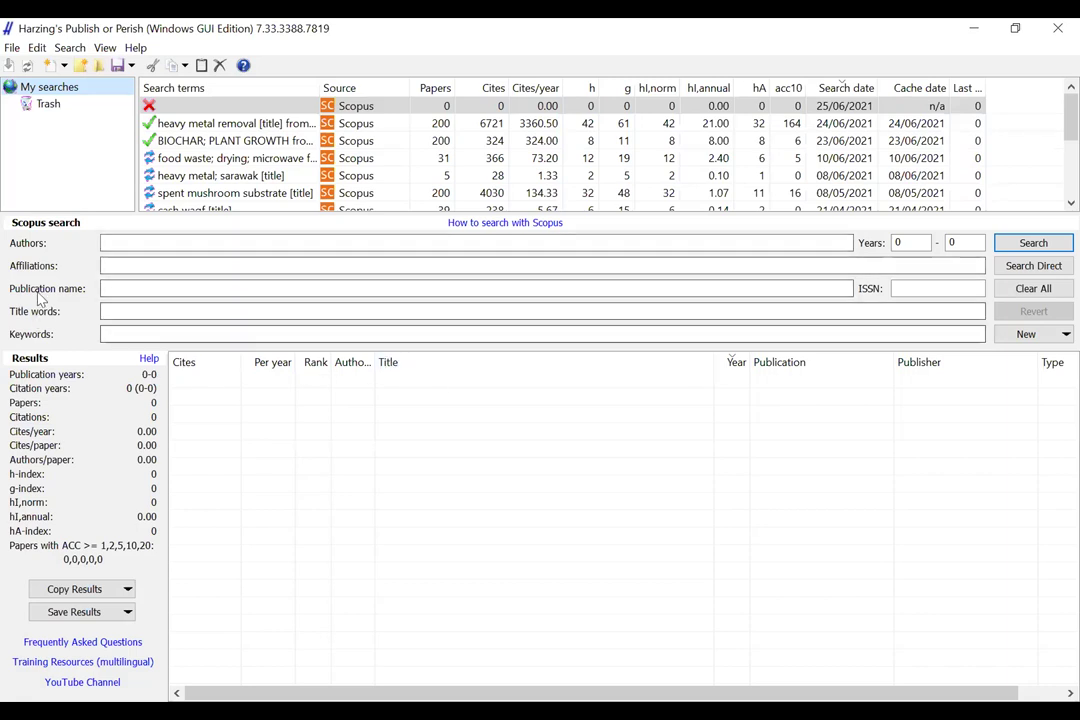
left_click(636, 231)
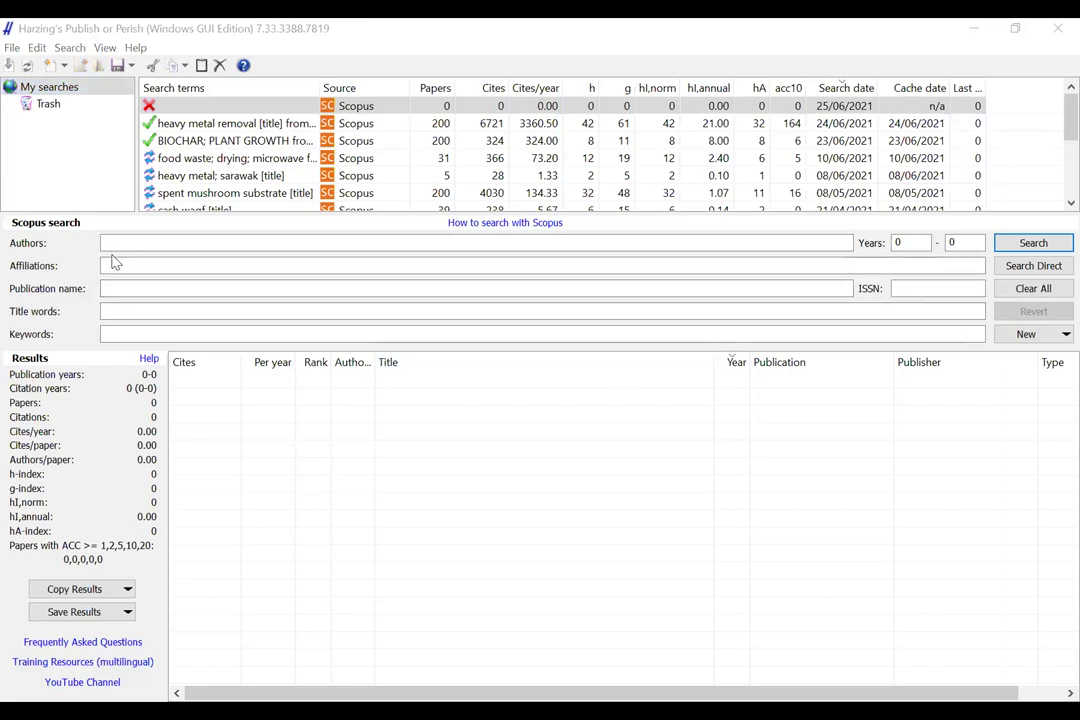
Step: Enter the title words "rice husk; activated carbon" and the keyword "heavy metal" in the Scopus search
left_click(133, 311)
type("rice husk")
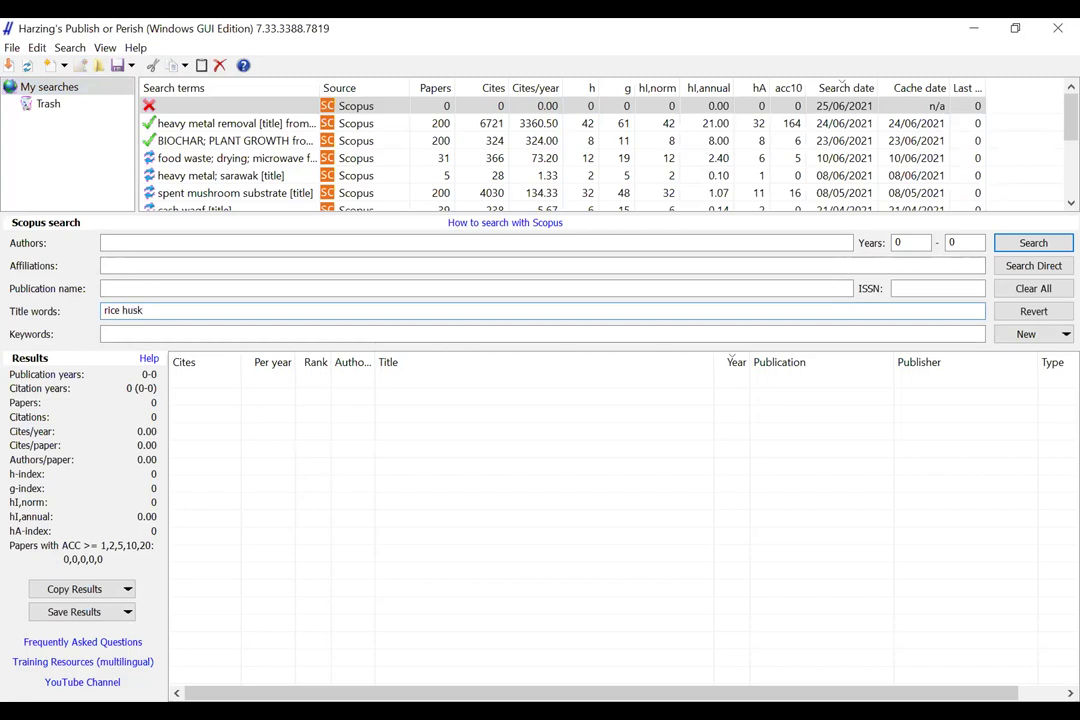
type("; activated carbon")
left_click(117, 339)
type("heavy meatal")
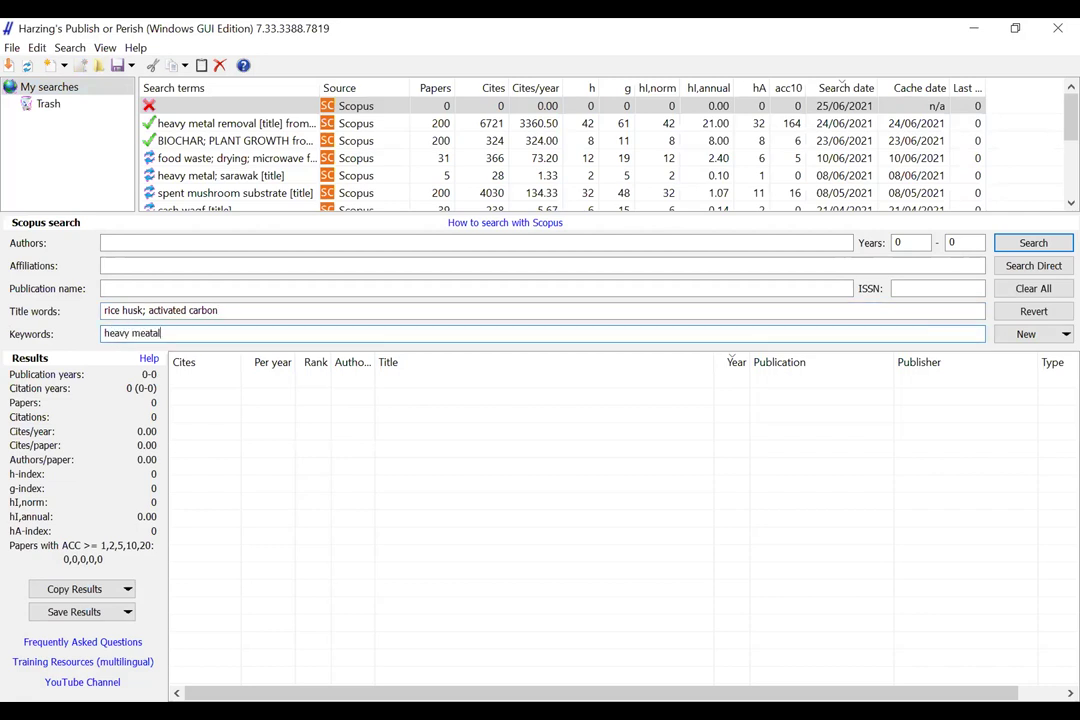
key("BackSpace")
key("BackSpace")
key("BackSpace")
key("BackSpace")
type("tal")
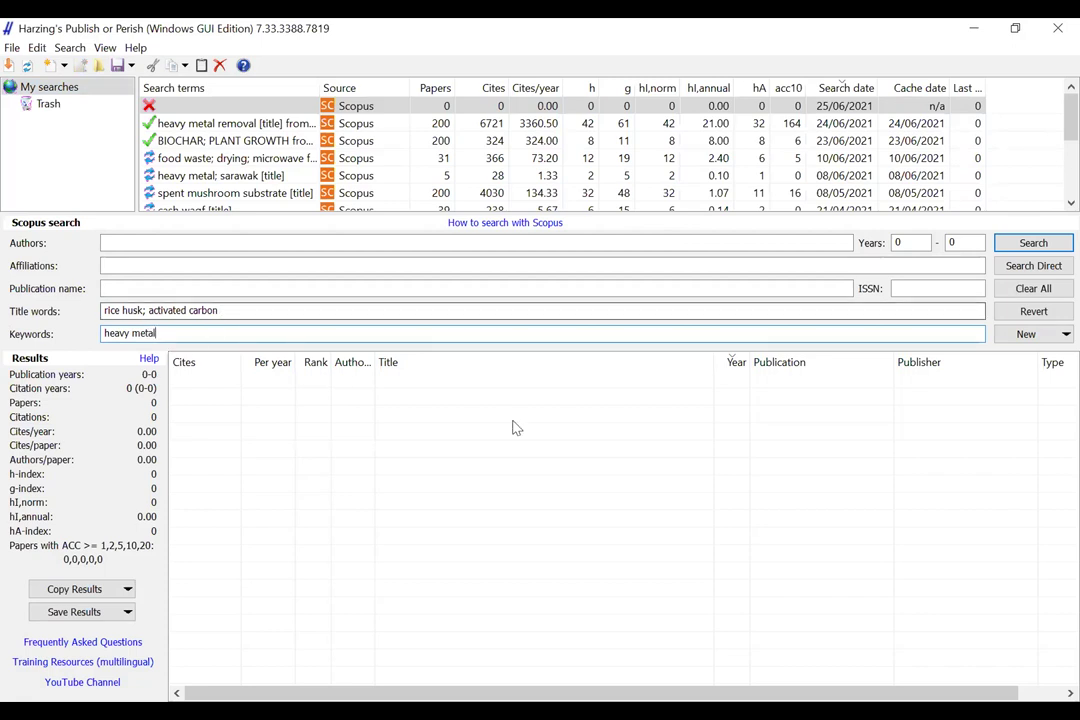
Step: Limit the search to the years 2017 to 2022 and run it
double_click(899, 243)
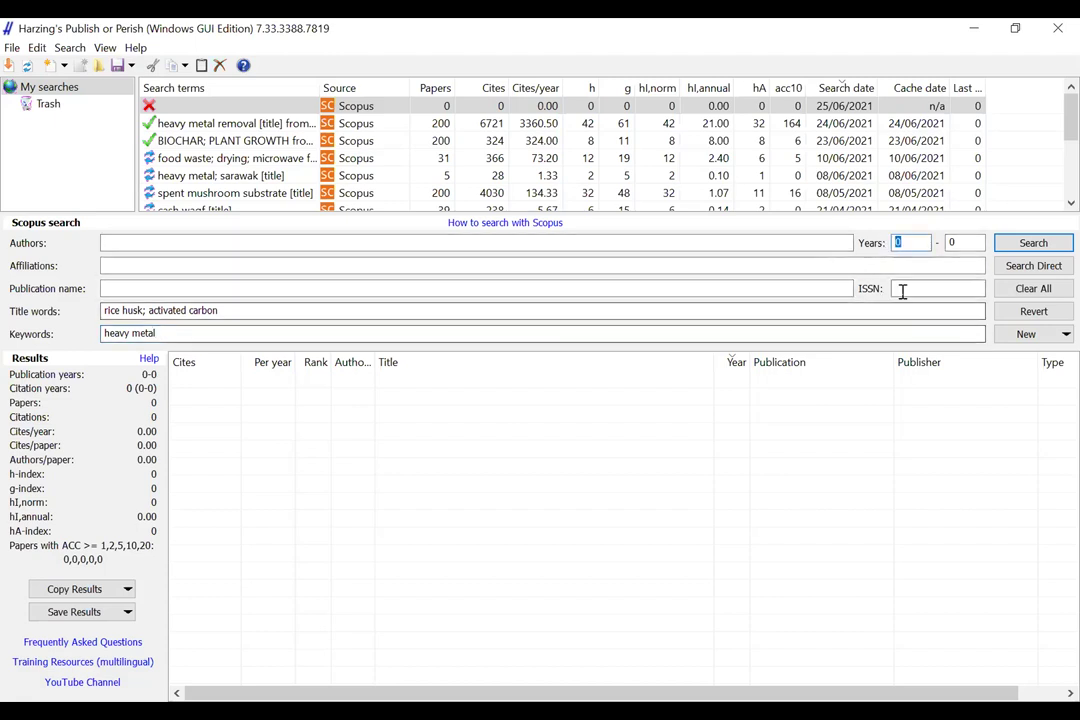
type("2017")
double_click(955, 245)
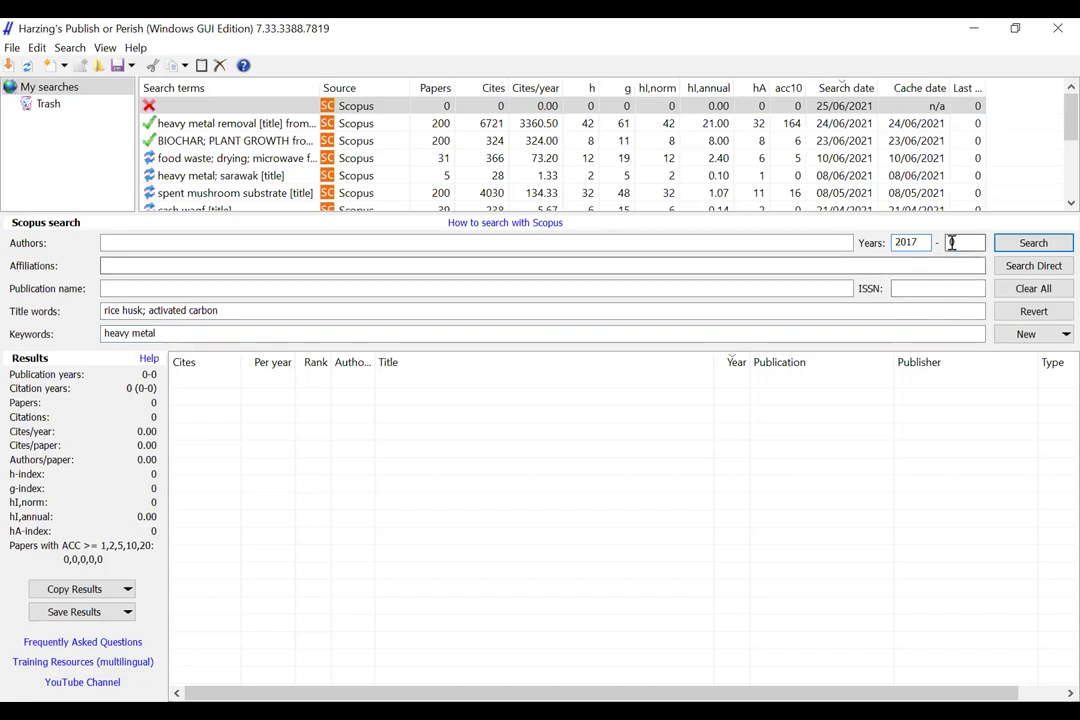
type("2022")
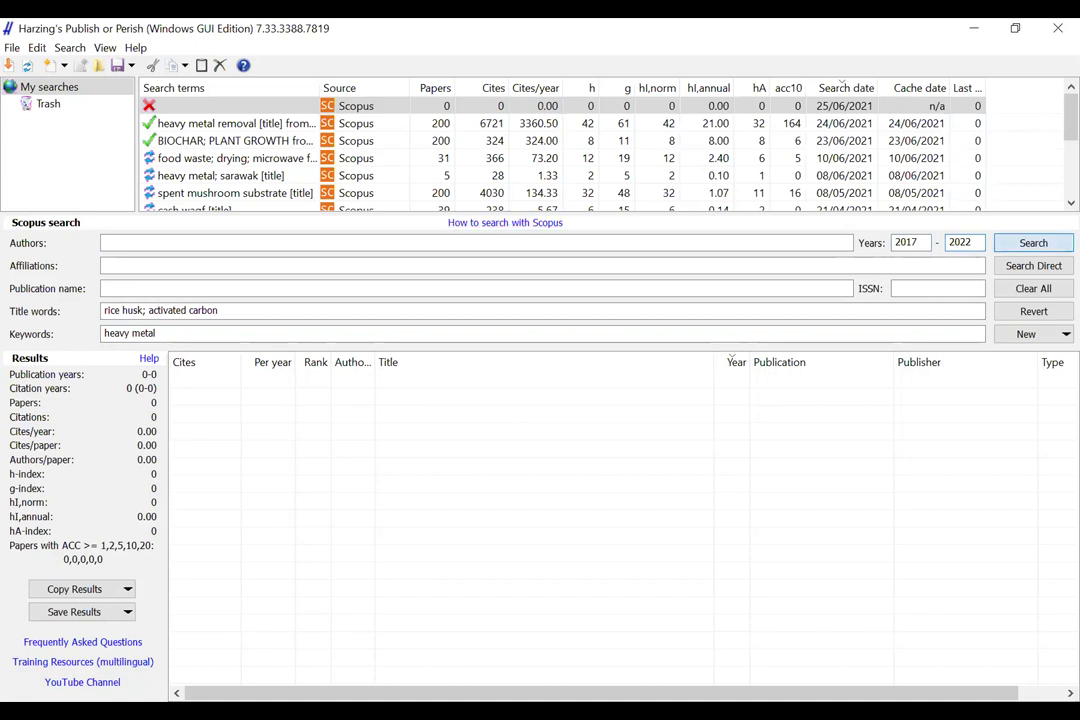
key("Return")
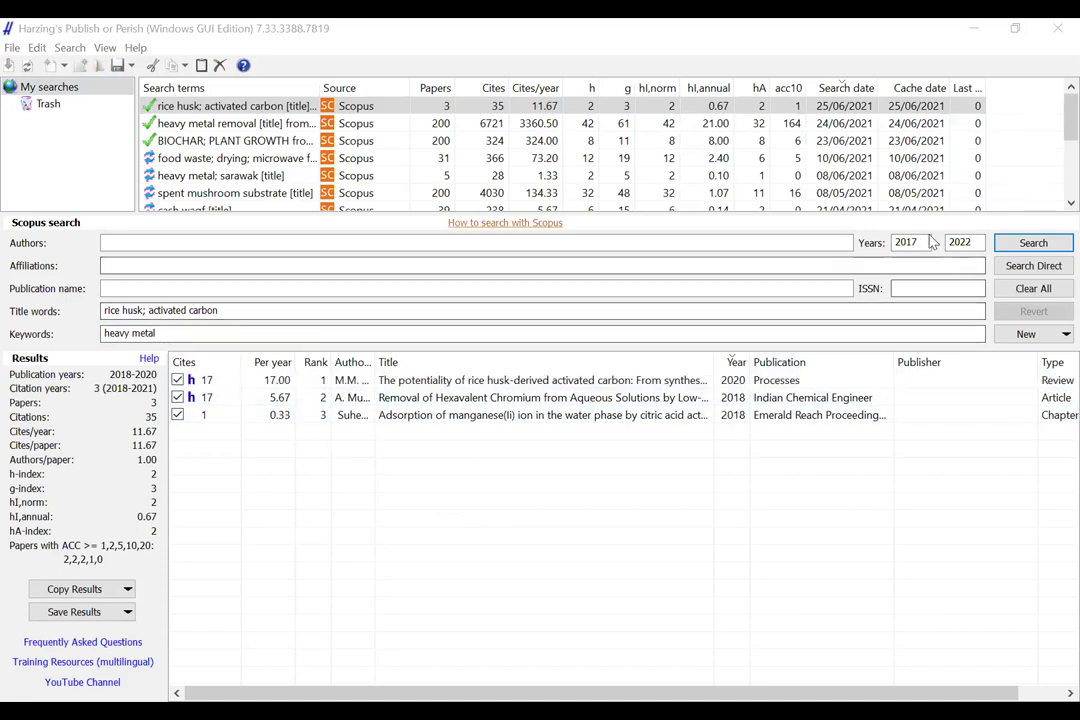
Step: Clear both ends of the publication year range and run the search again
left_click_drag(975, 242, 882, 241)
key("BackSpace")
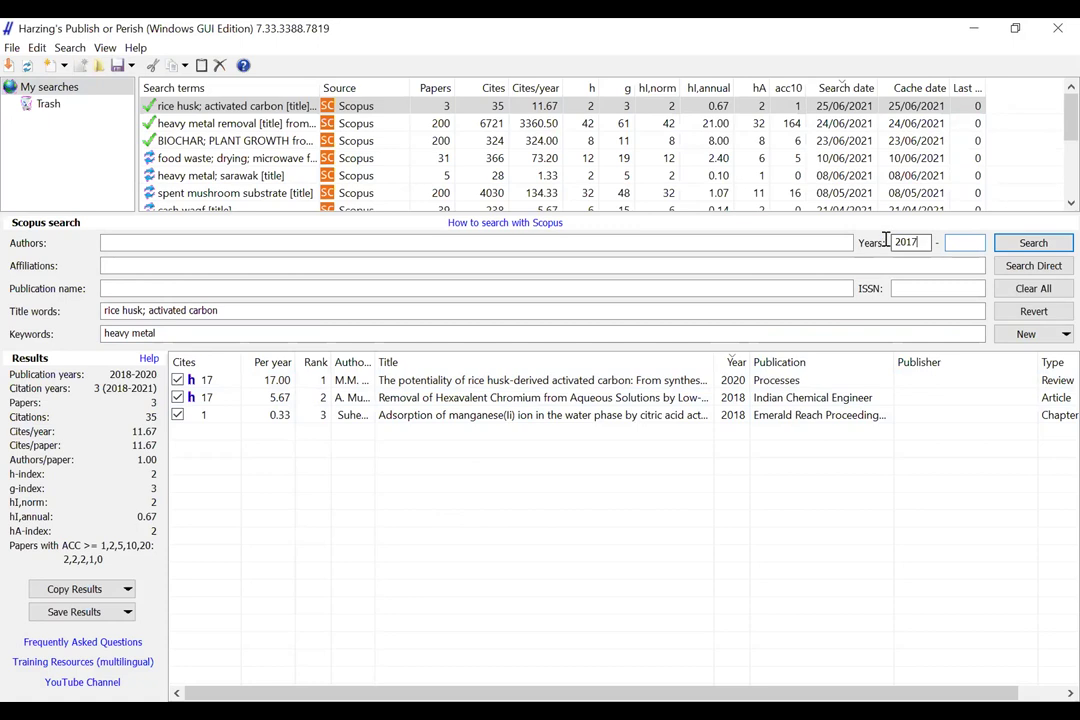
key("BackSpace")
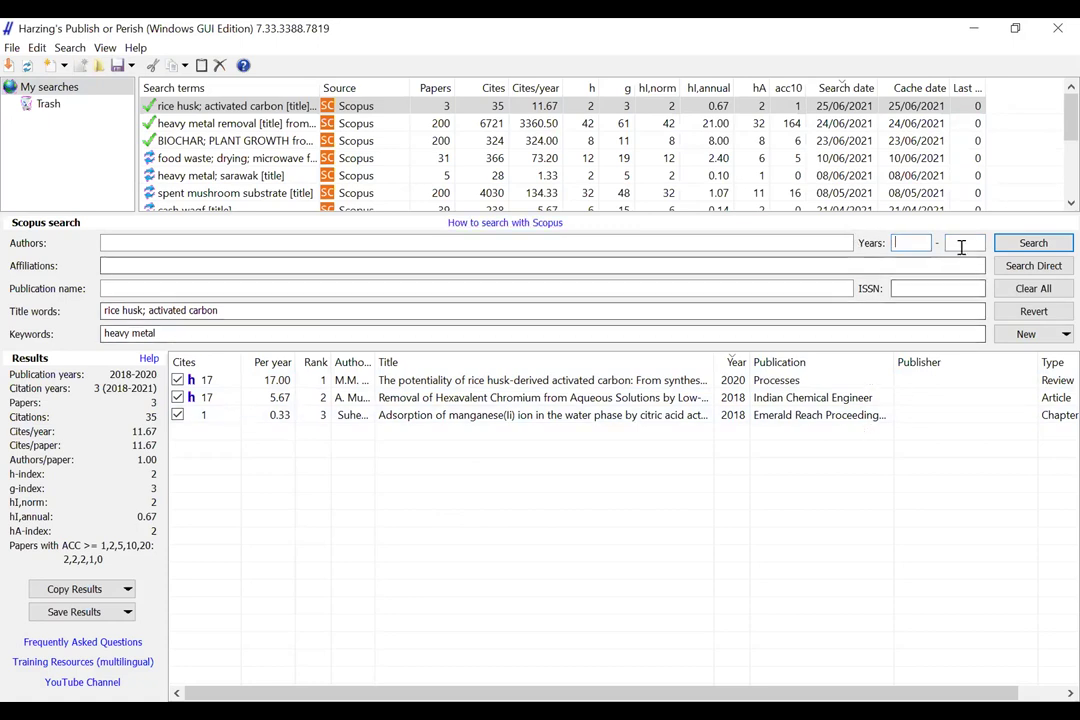
left_click(1030, 244)
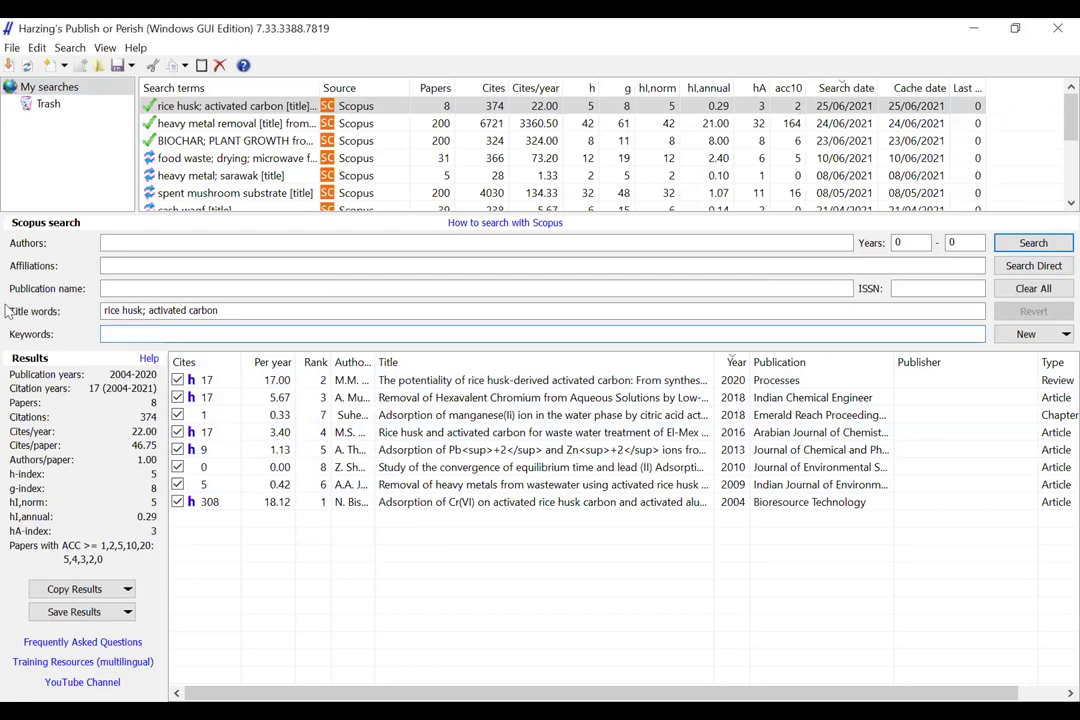
Step: Clear the keywords and rerun the search on the title words alone
key("ctrl+a")
key("BackSpace")
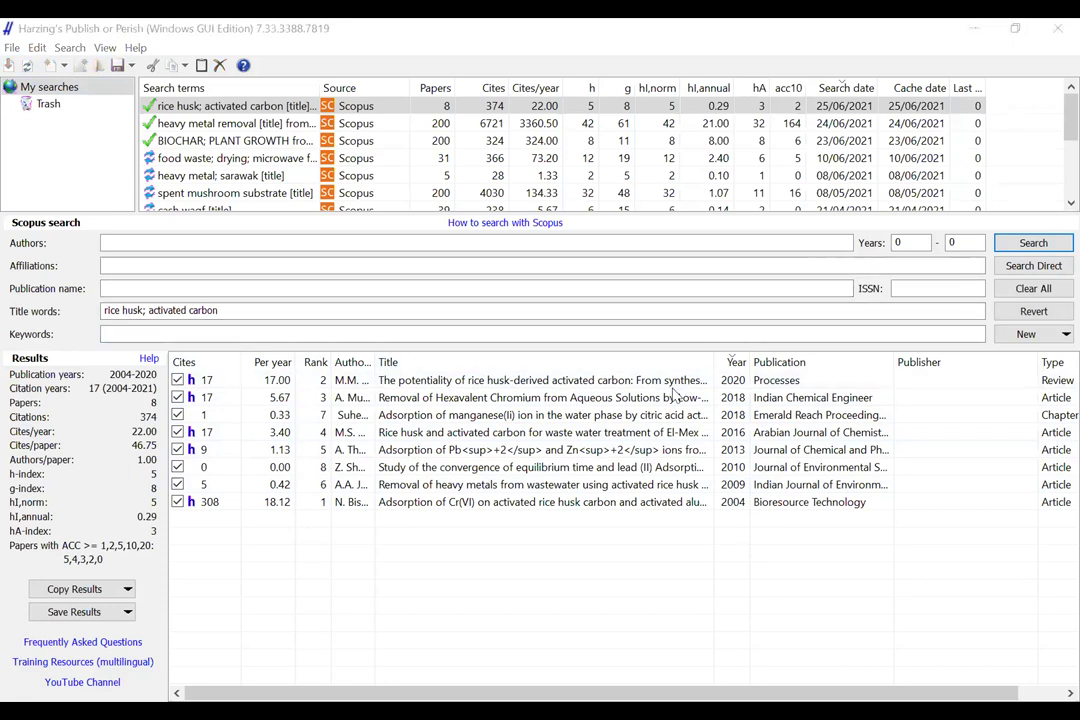
left_click(1031, 243)
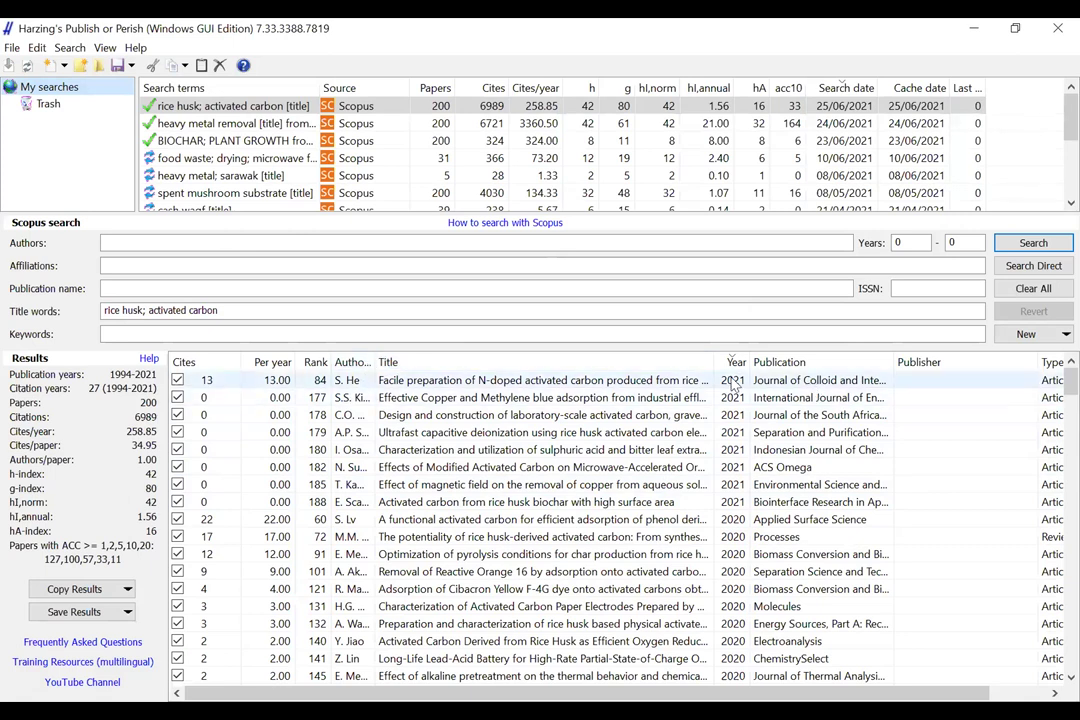
Step: Sort the results by year from oldest to newest, reverse to newest first, and look through the recent papers
left_click(731, 363)
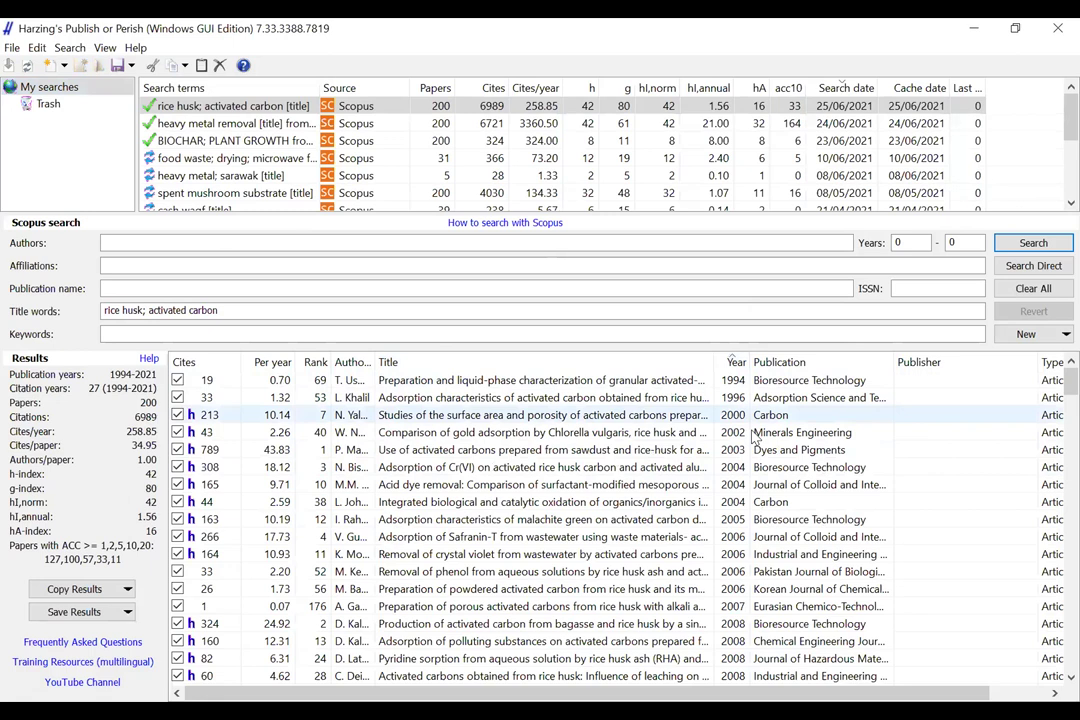
left_click(736, 362)
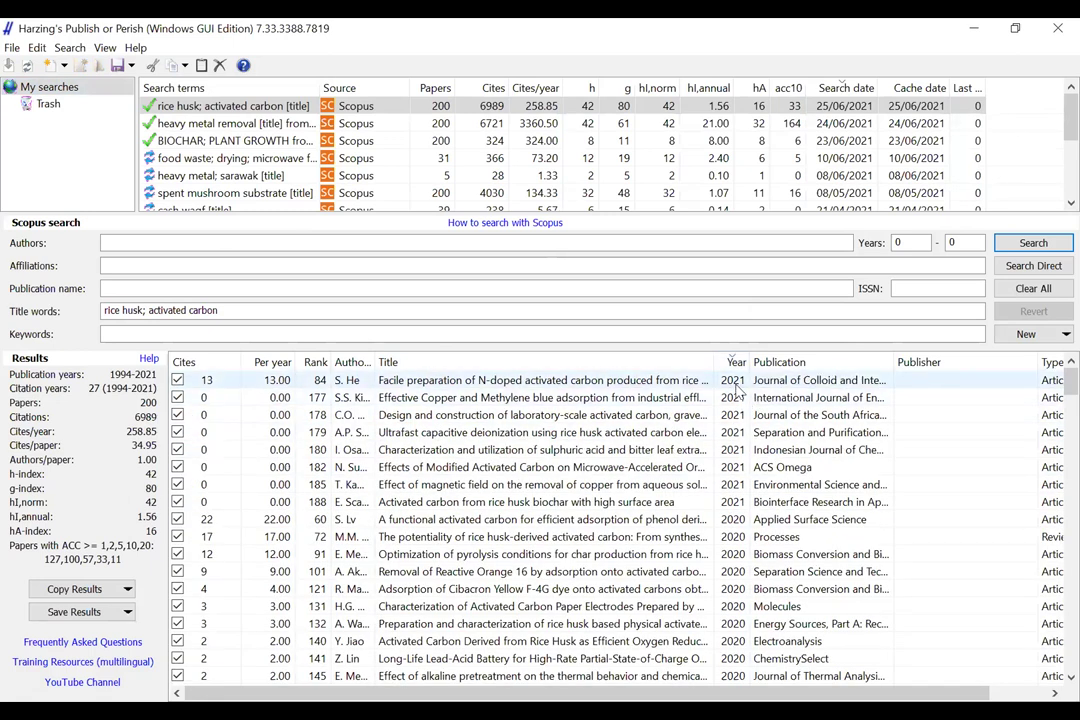
scroll(745, 405, "down", 3)
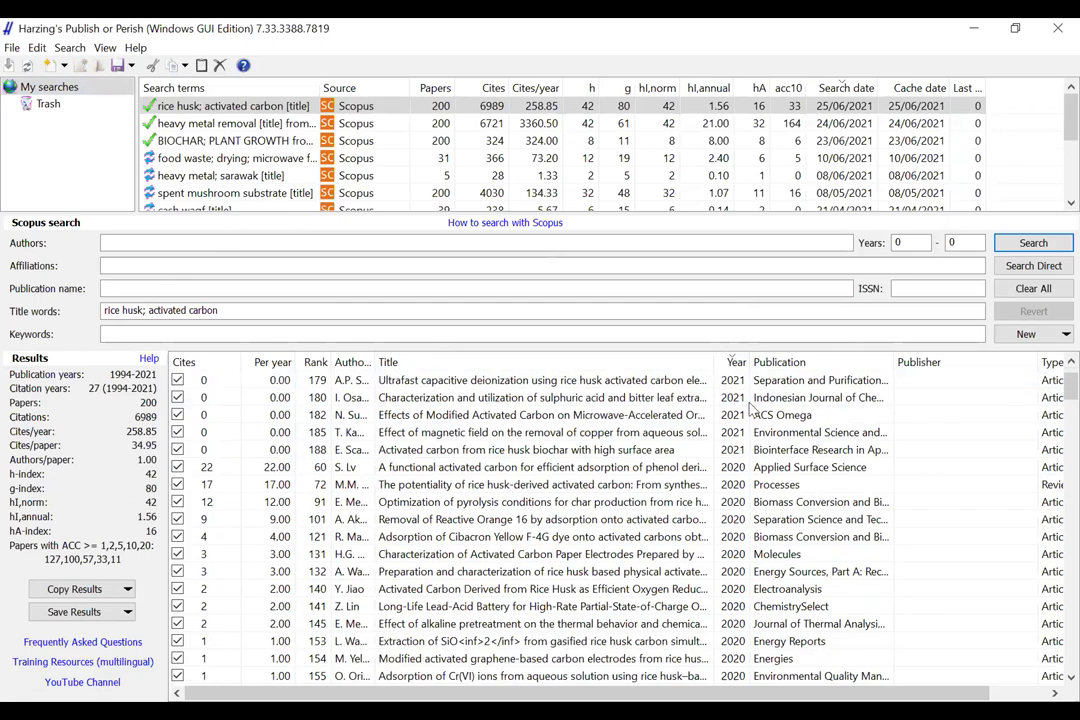
scroll(750, 412, "up", 2)
scroll(750, 412, "up", 1)
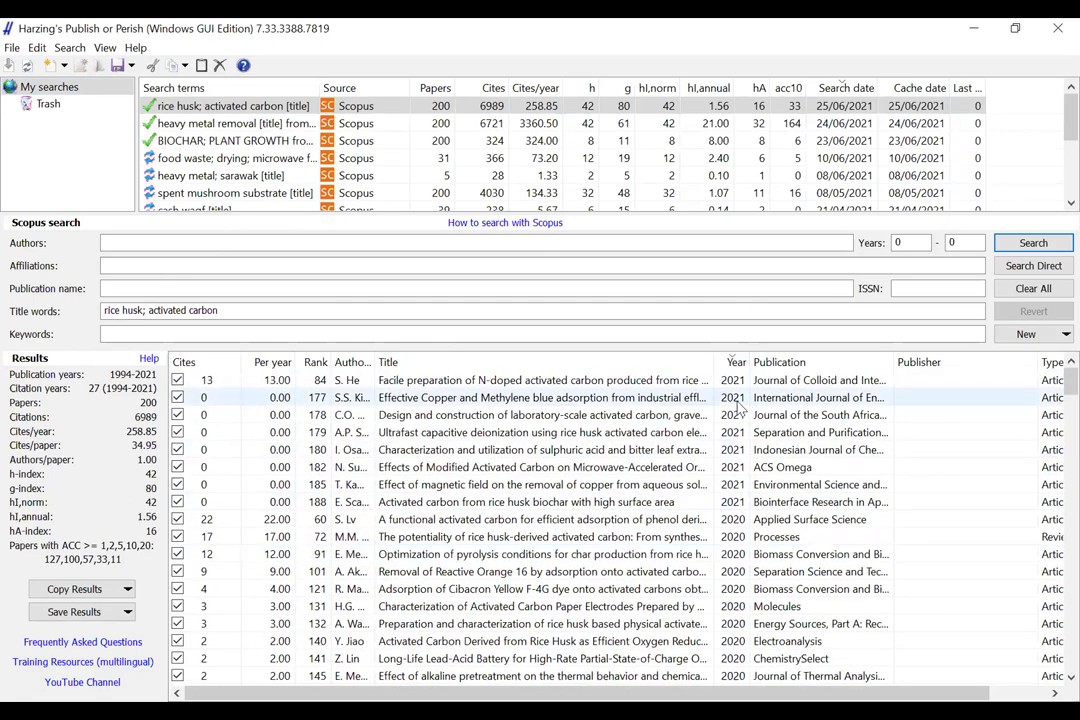
Step: Sort the results by rank and widen the authors column slightly while reviewing the list
left_click(315, 364)
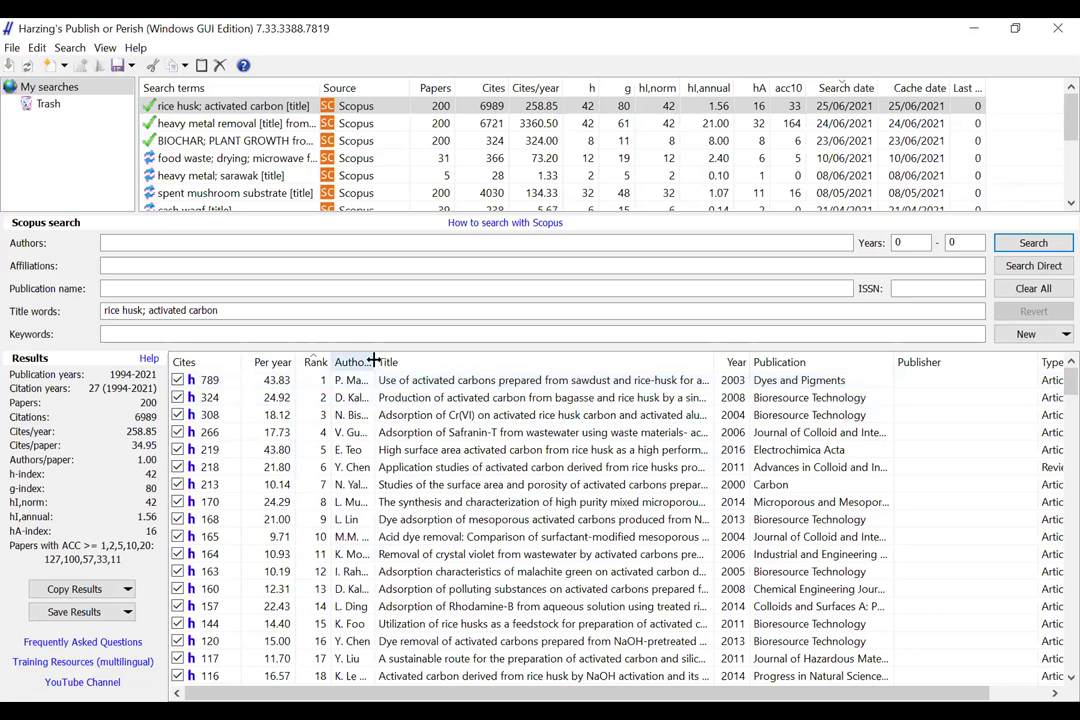
left_click_drag(372, 361, 429, 362)
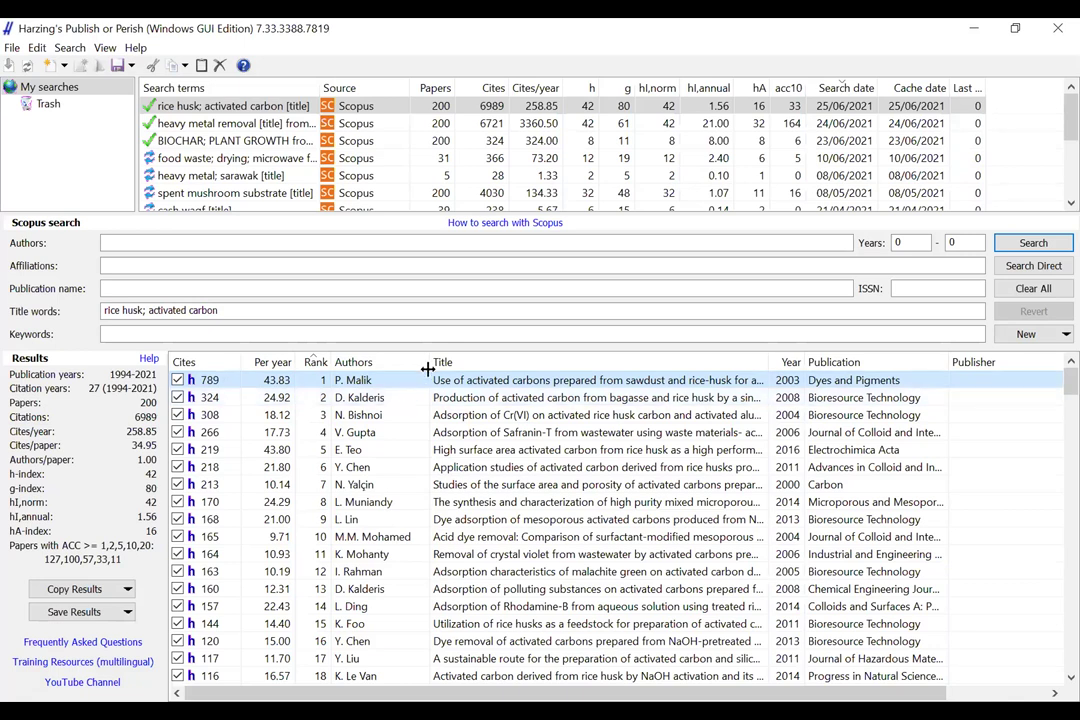
left_click_drag(427, 369, 388, 368)
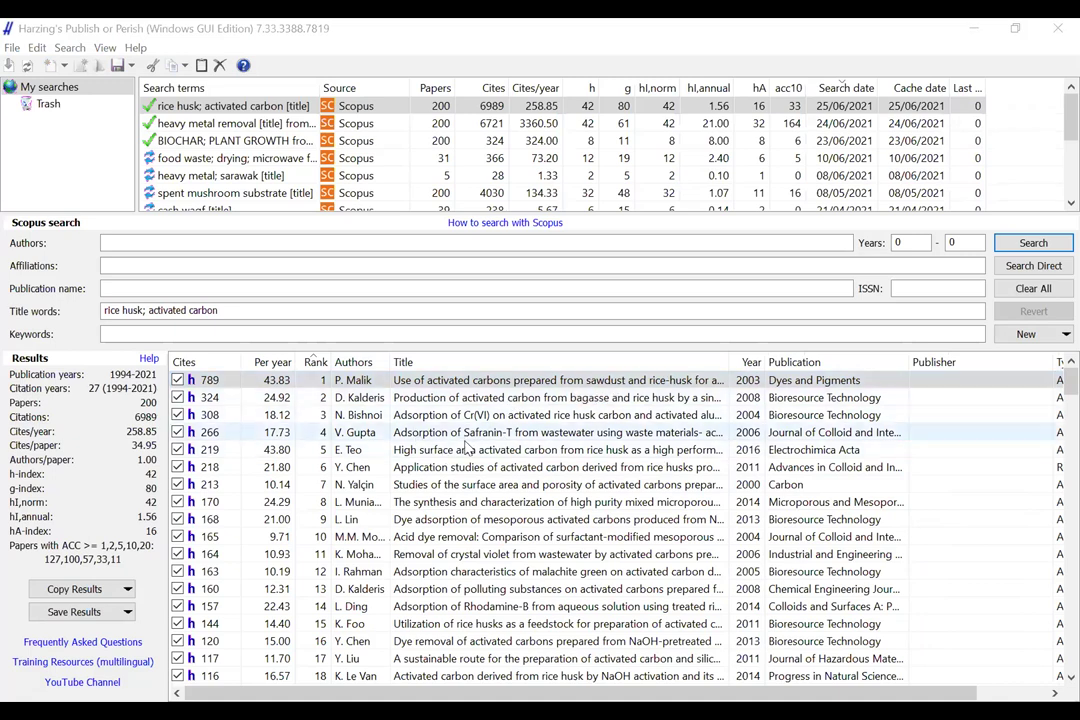
scroll(465, 448, "down", 3)
scroll(487, 467, "down", 5)
scroll(503, 467, "up", 8)
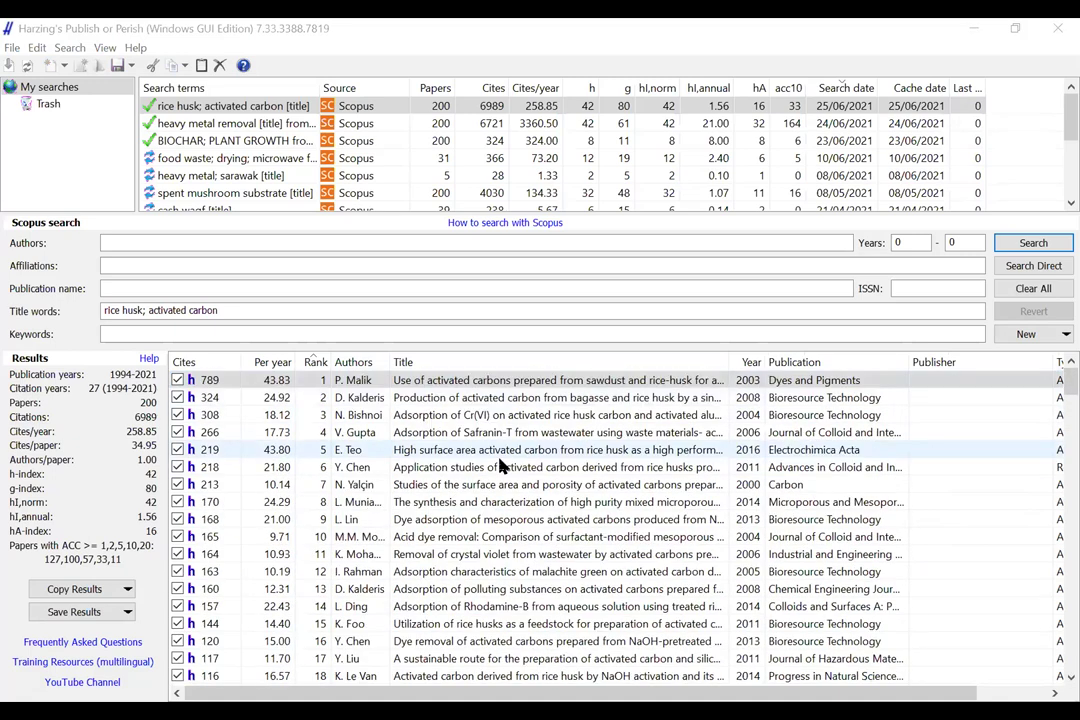
Step: Copy the results as APA references, and save them in APA format as the RichText document PoPCites on the Desktop
left_click(125, 595)
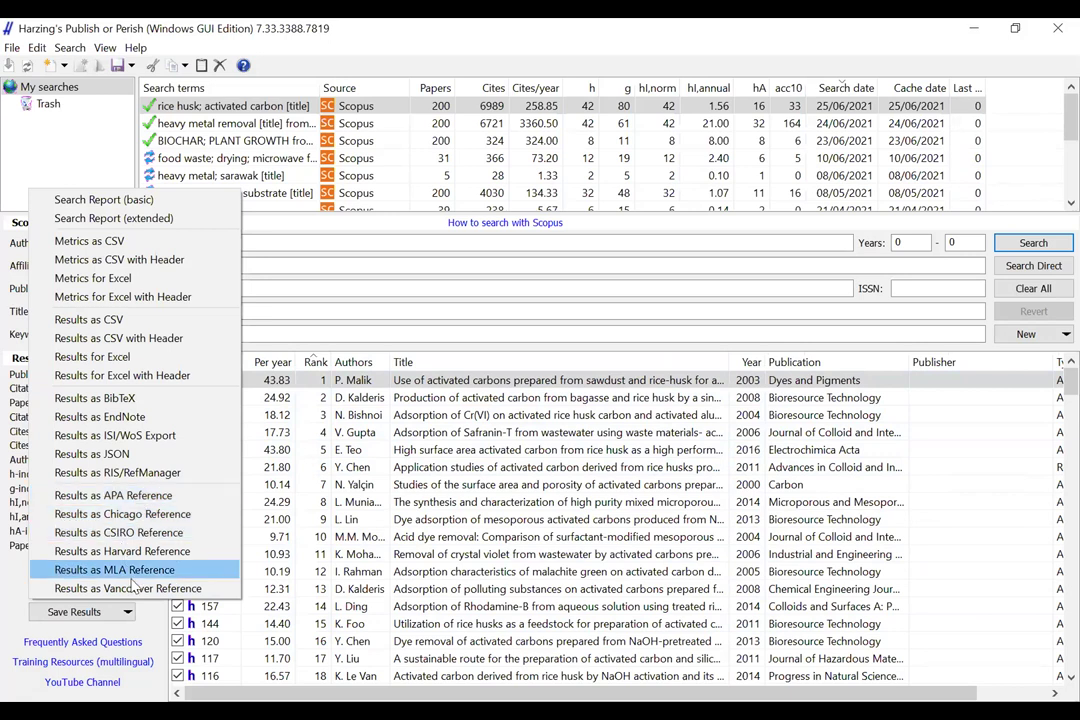
left_click(118, 497)
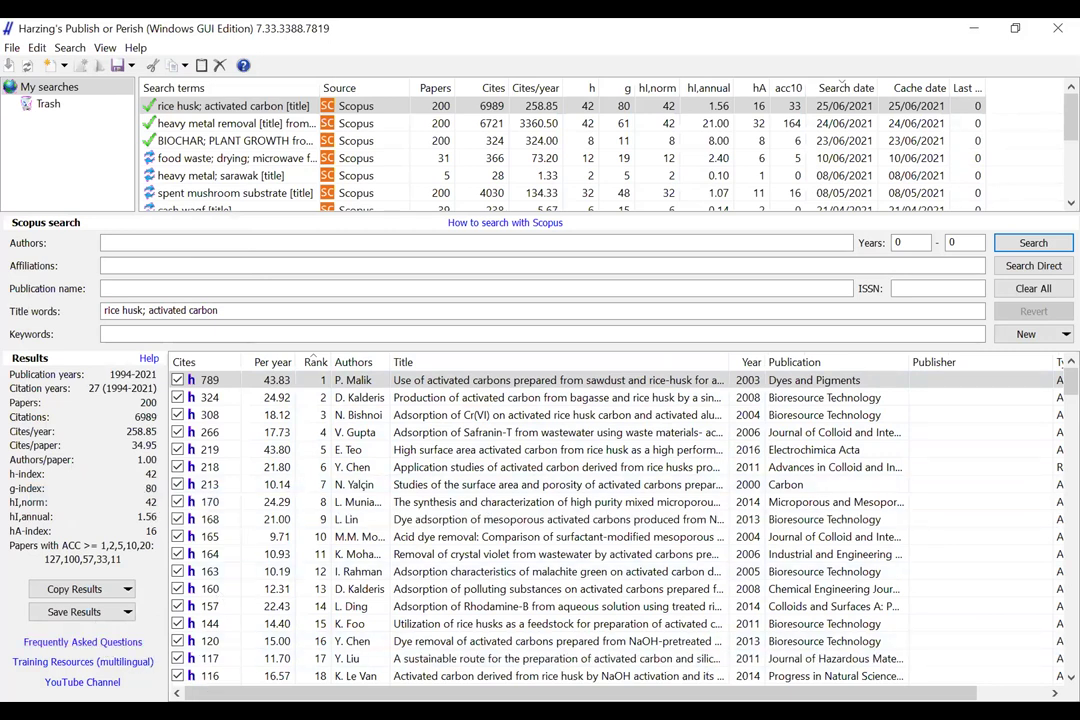
left_click(122, 590)
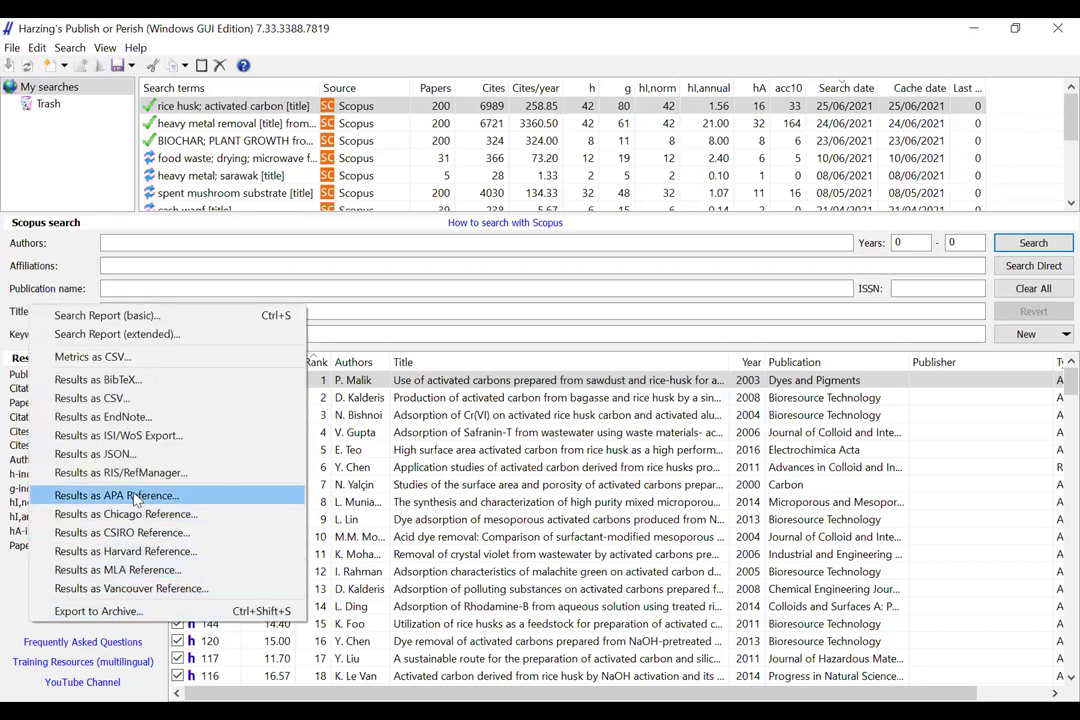
left_click(165, 498)
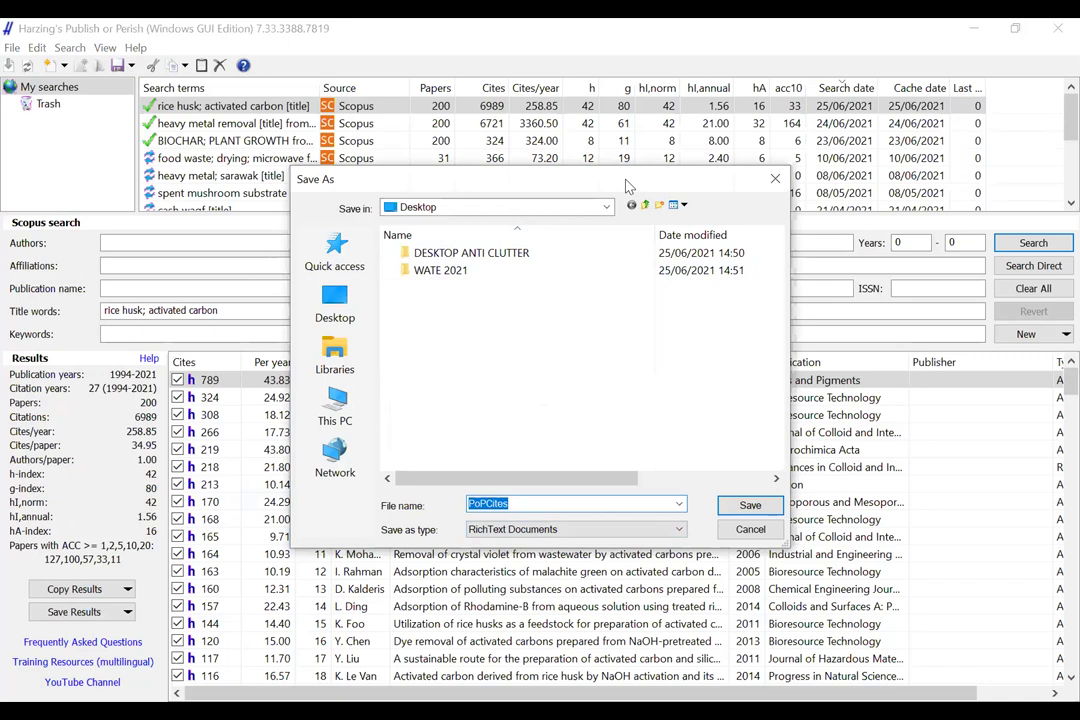
key("Return")
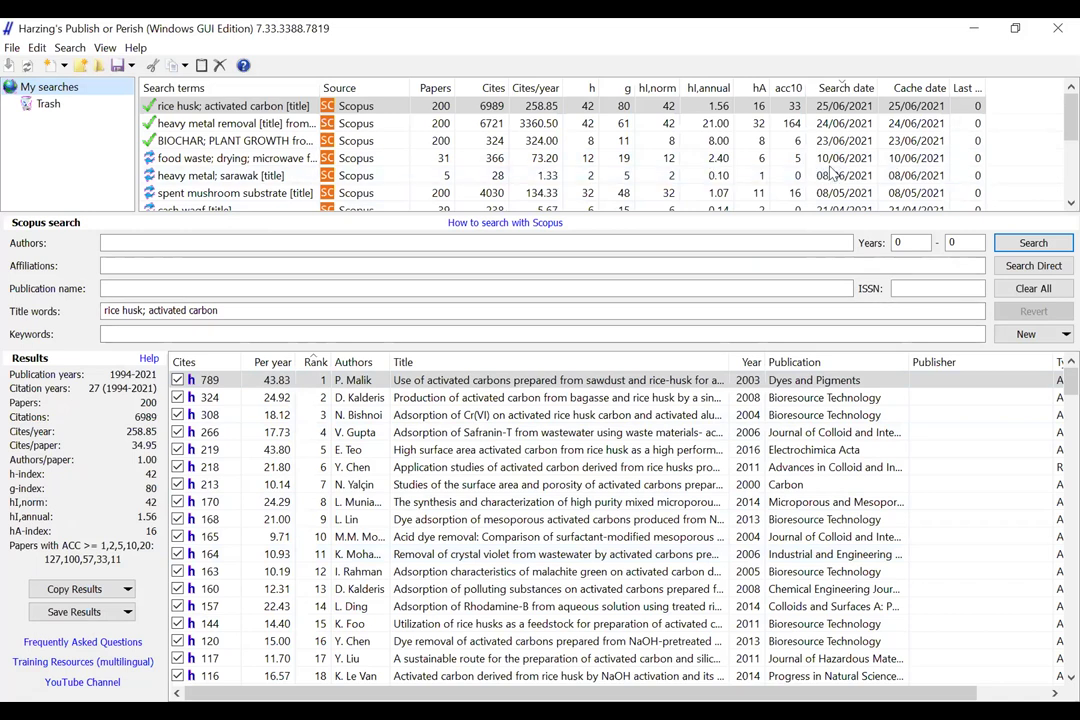
Step: Open the top-ranked article on activated carbons from sawdust and rice-husk in the browser and examine its title and abstract
right_click(428, 384)
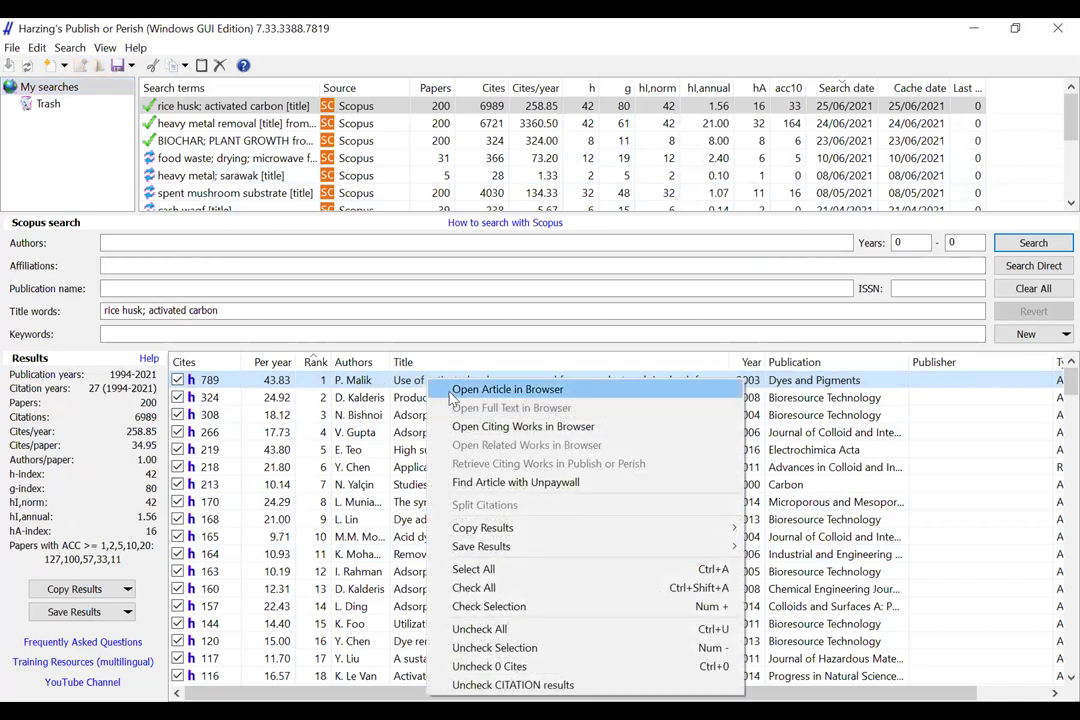
left_click(450, 393)
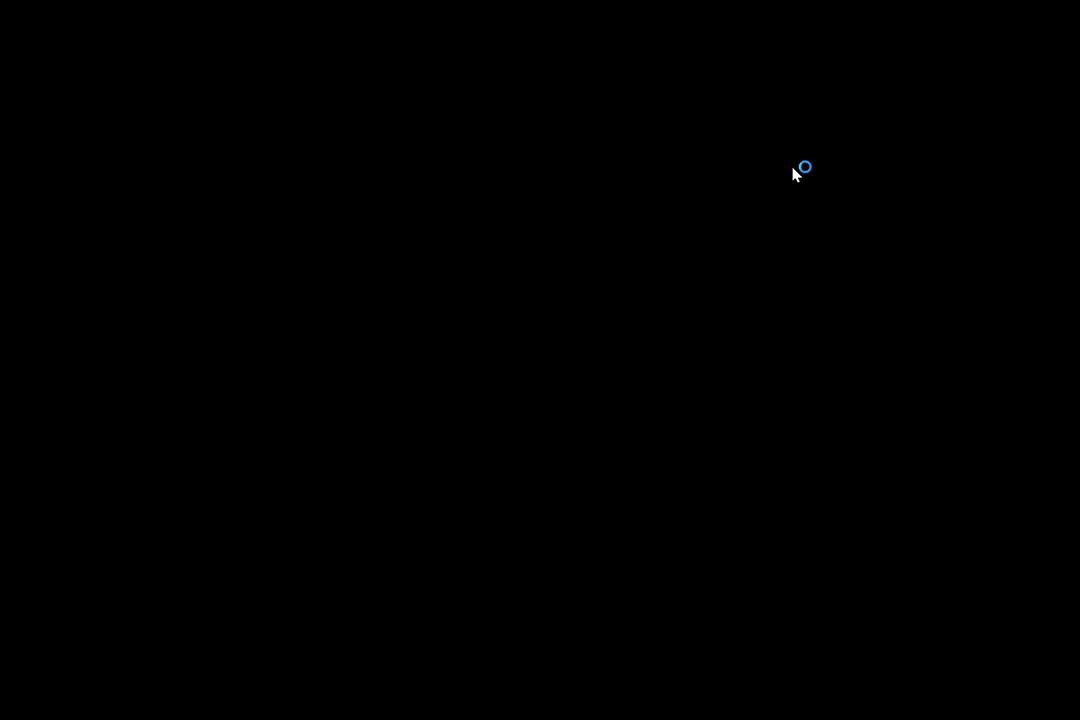
scroll(562, 489, "down", 3)
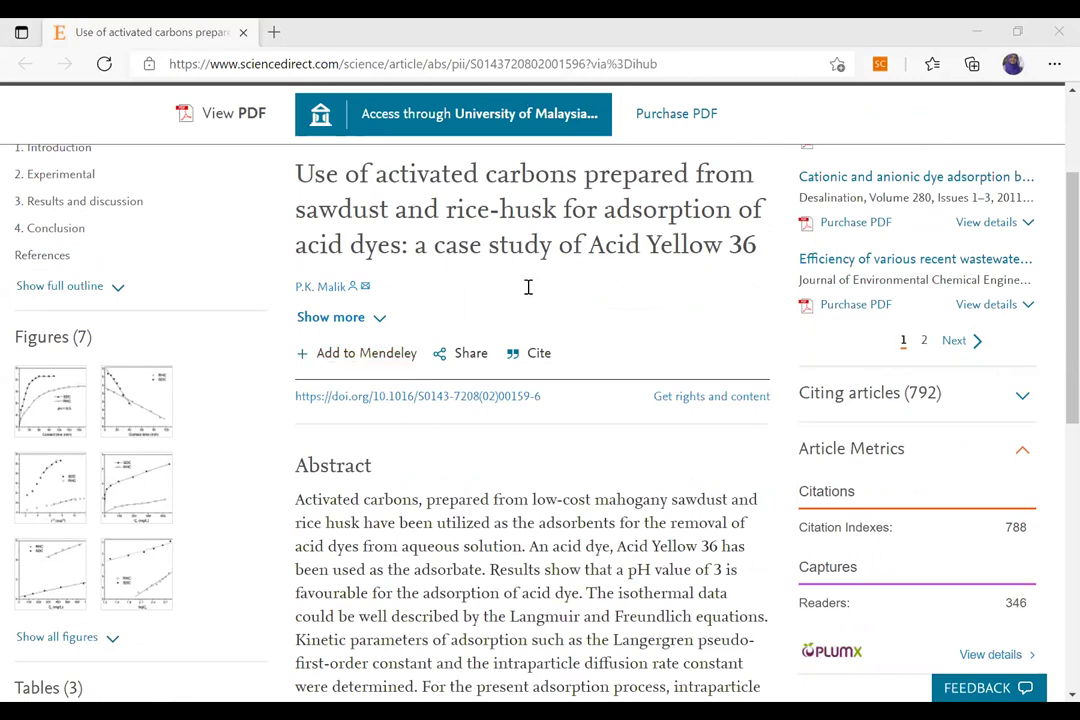
scroll(528, 287, "up", 1)
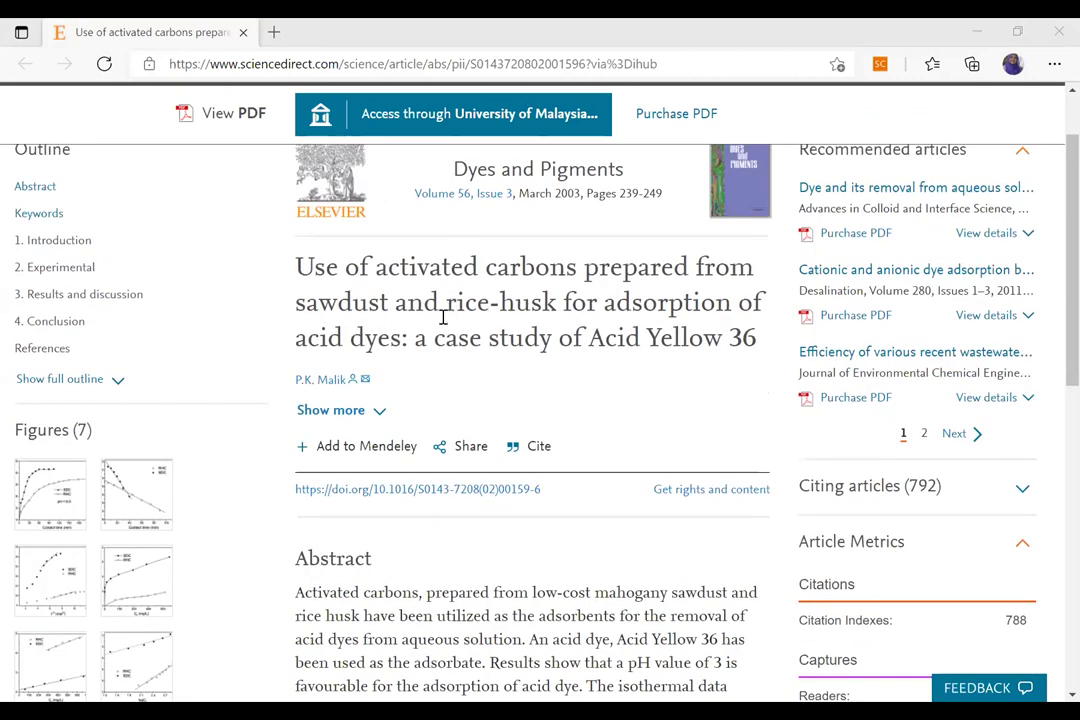
Step: Review the sawdust and rice-husk activated carbon article's title, journal details, abstract and citation metrics
scroll(443, 320, "down", 8)
scroll(448, 335, "up", 10)
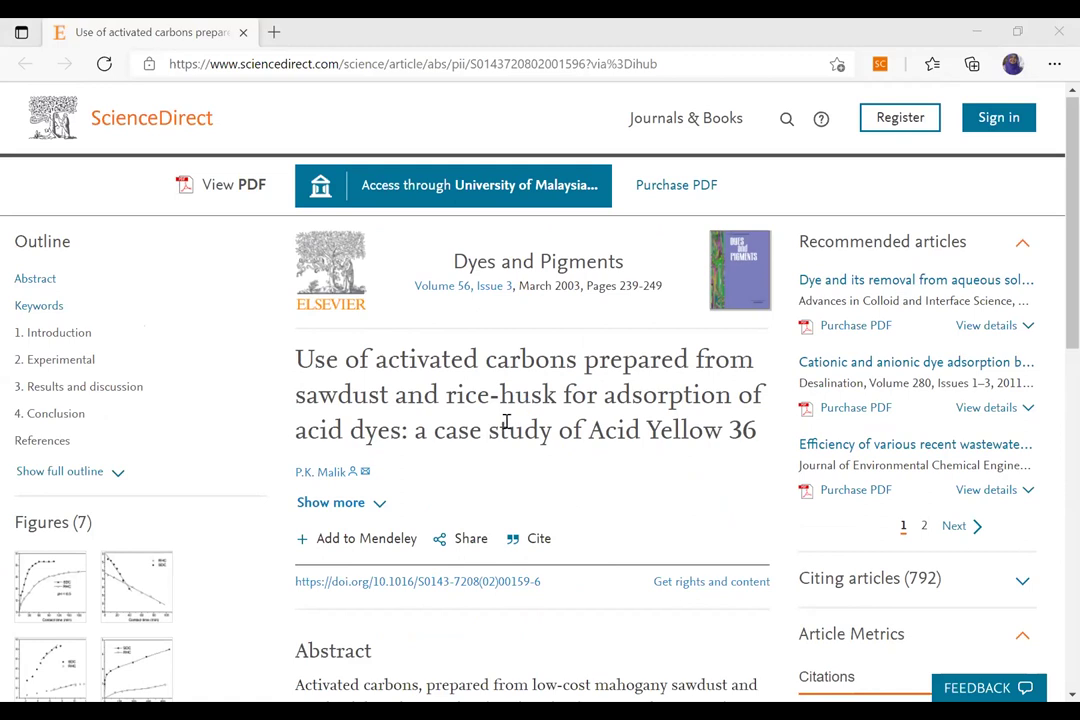
scroll(487, 425, "down", 1)
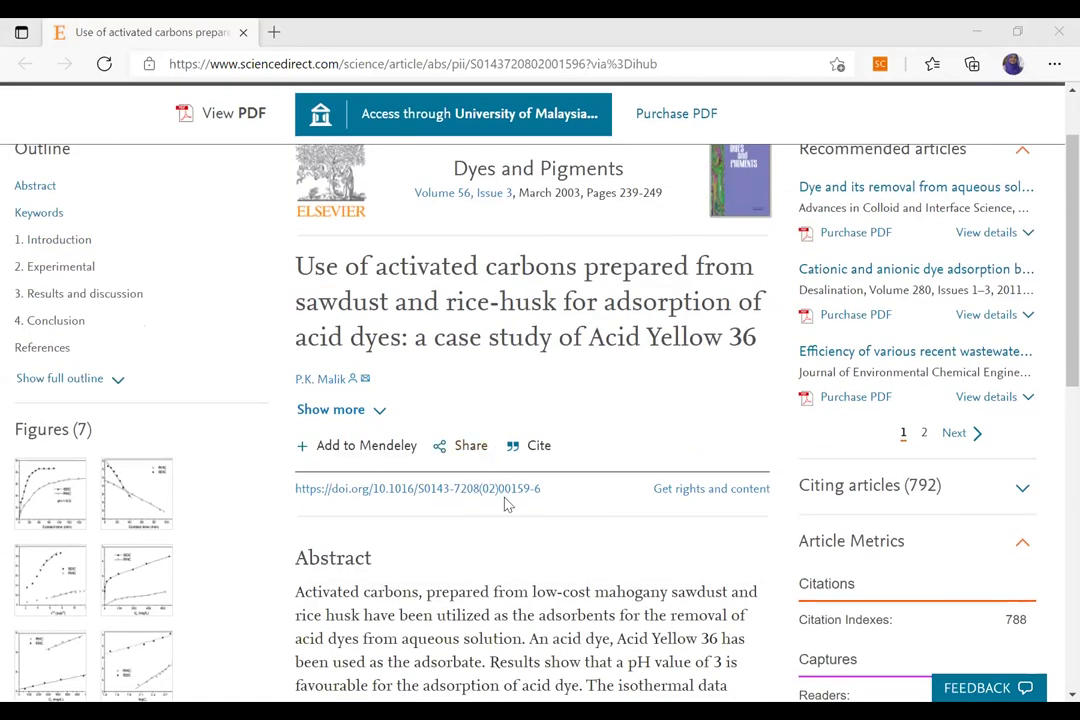
scroll(468, 484, "up", 1)
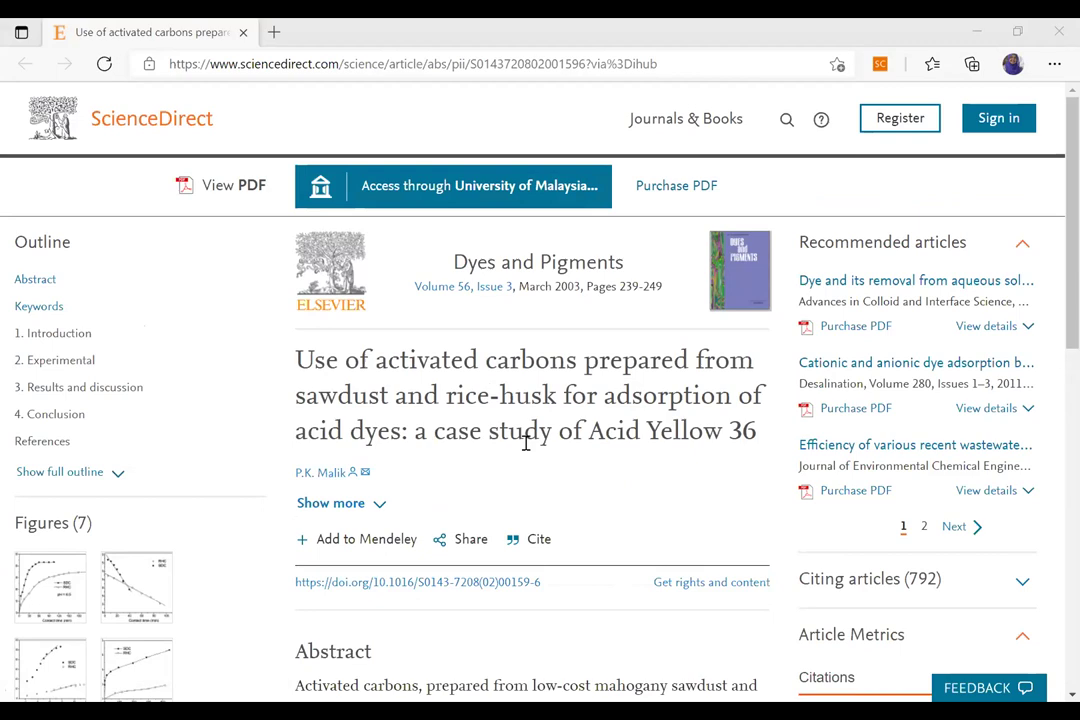
scroll(520, 444, "down", 2)
scroll(520, 444, "down", 2)
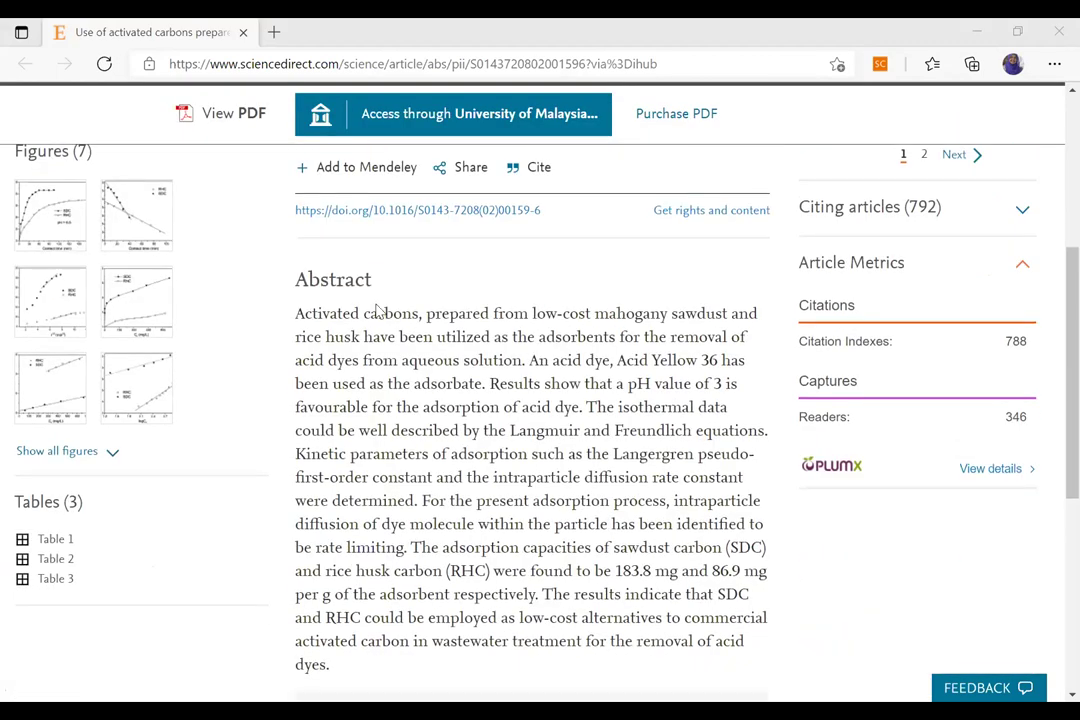
scroll(462, 500, "up", 4)
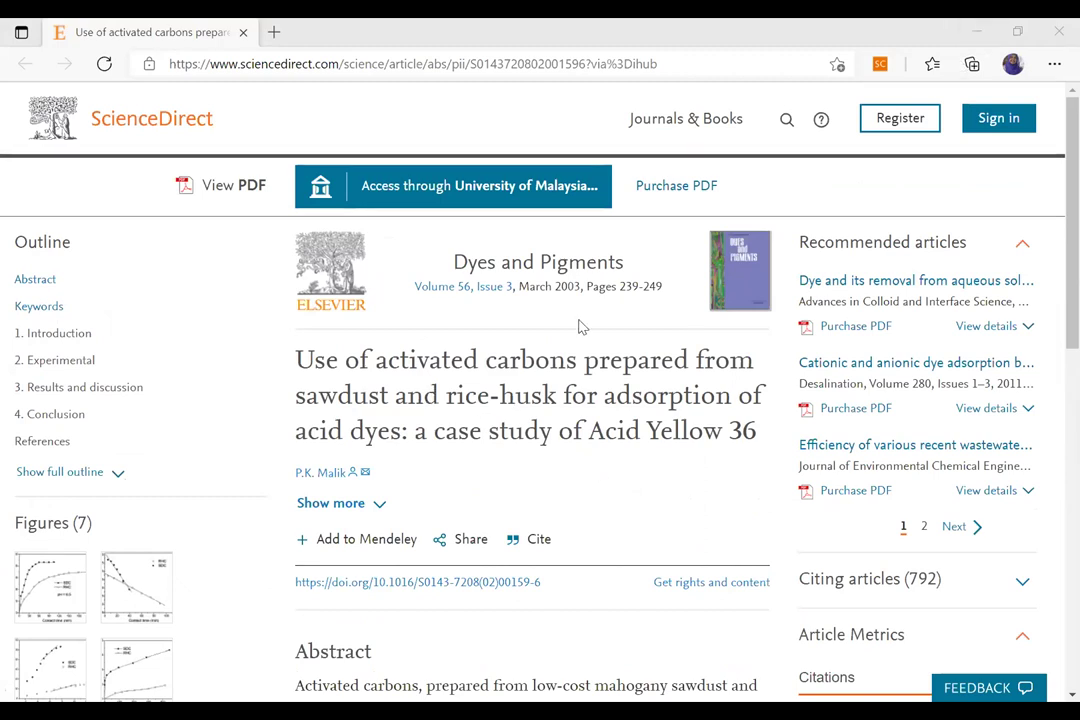
Step: Minimize the article's browser window, switch to the Connected Papers home page and briefly highlight its main heading
left_click(982, 31)
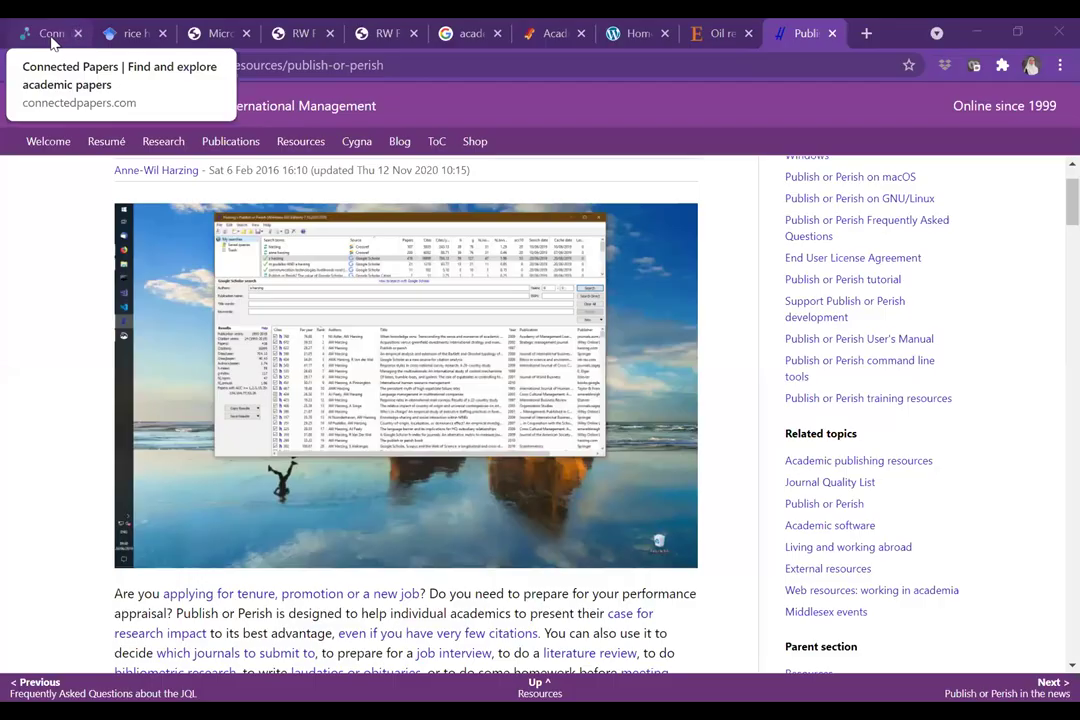
left_click(50, 36)
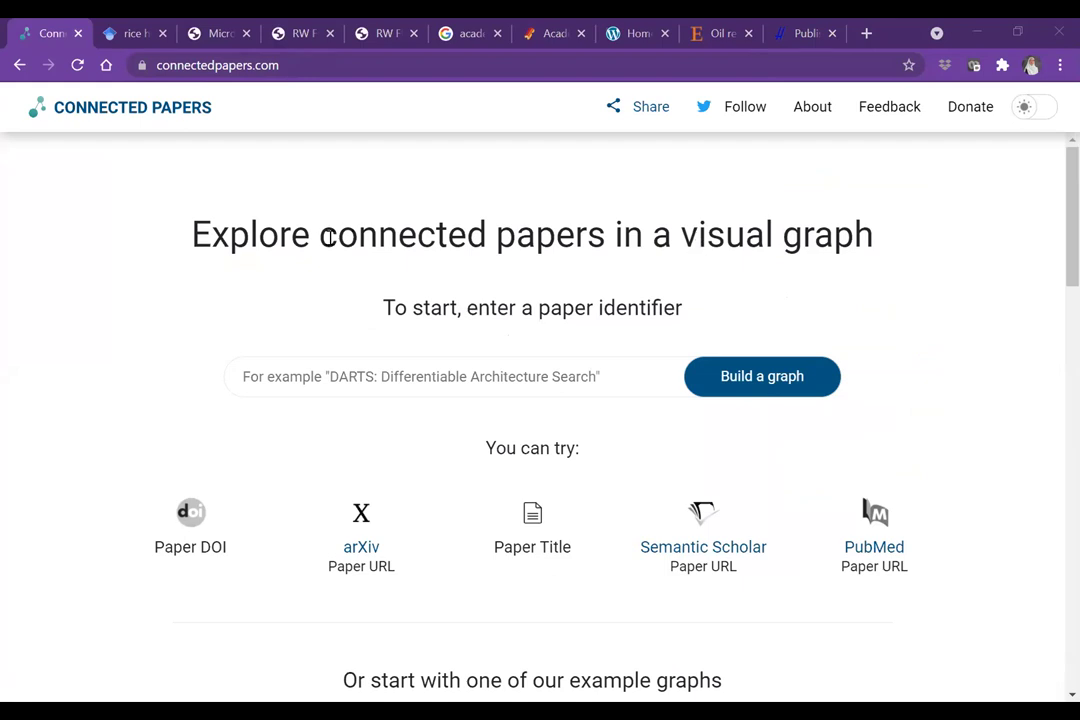
left_click_drag(330, 237, 875, 258)
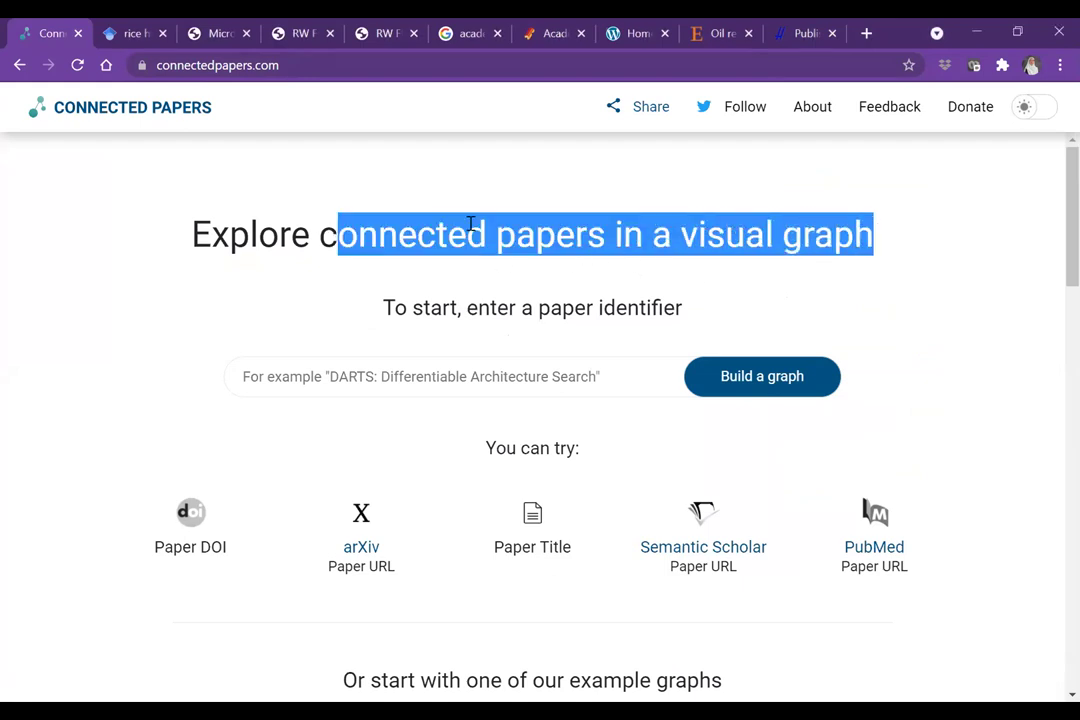
left_click(461, 253)
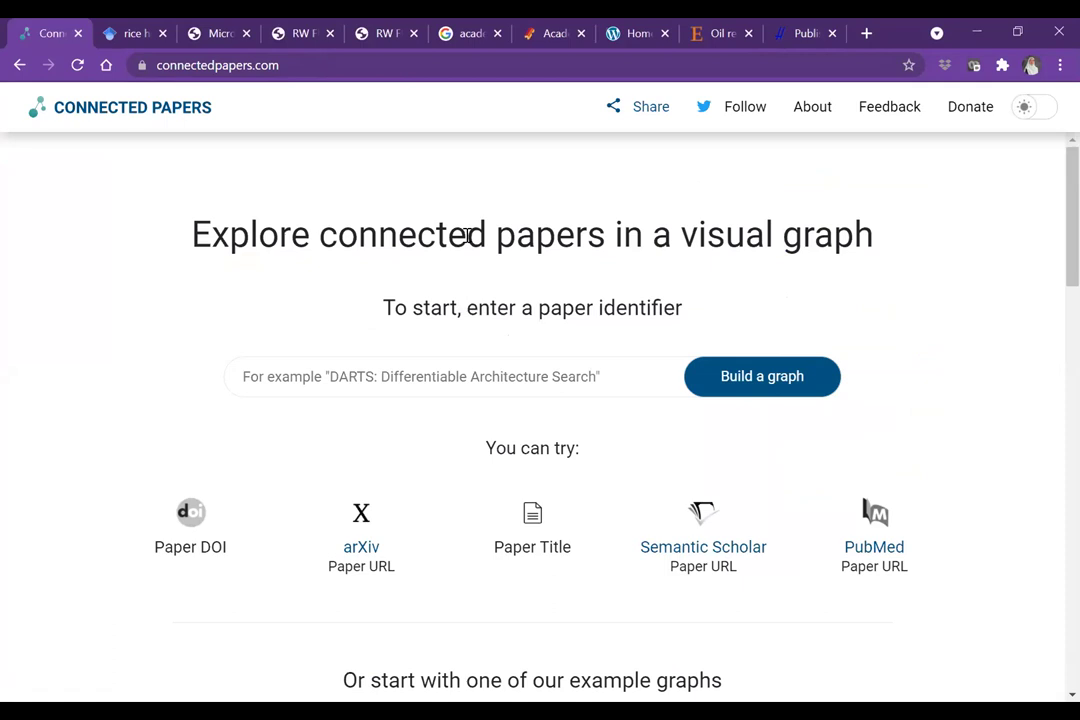
Step: Search Connected Papers for "rice husk activated carbon" and build a graph from the suggestion on extracting SiO2 from gasified rice husk carbon
left_click(363, 379)
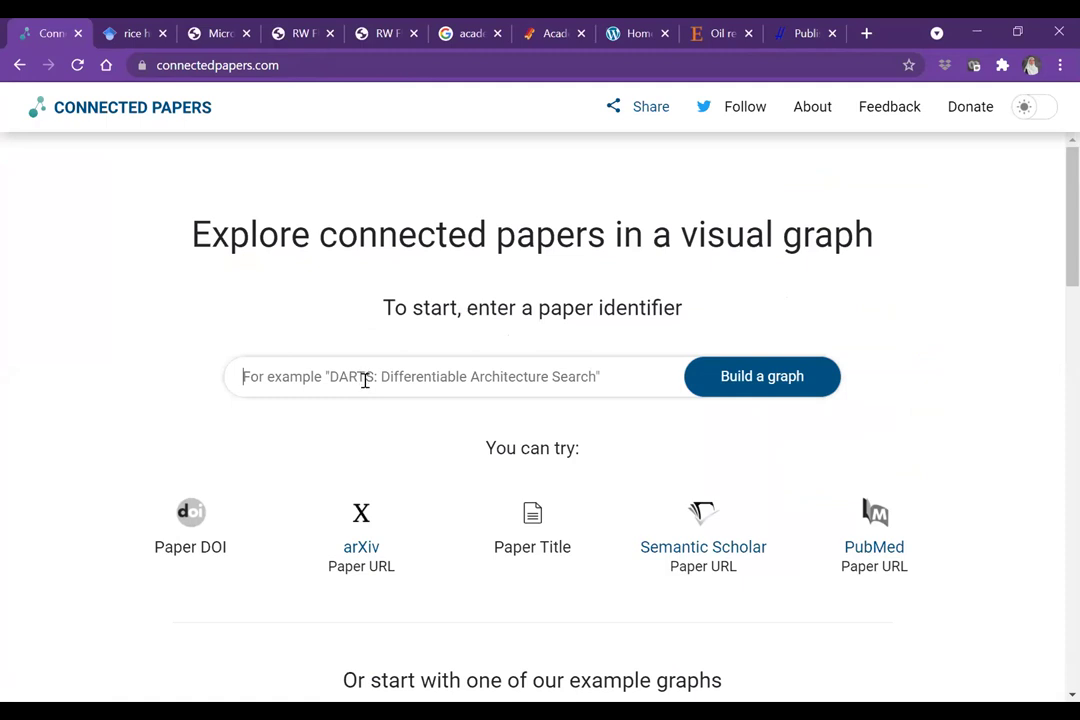
type("rice hu")
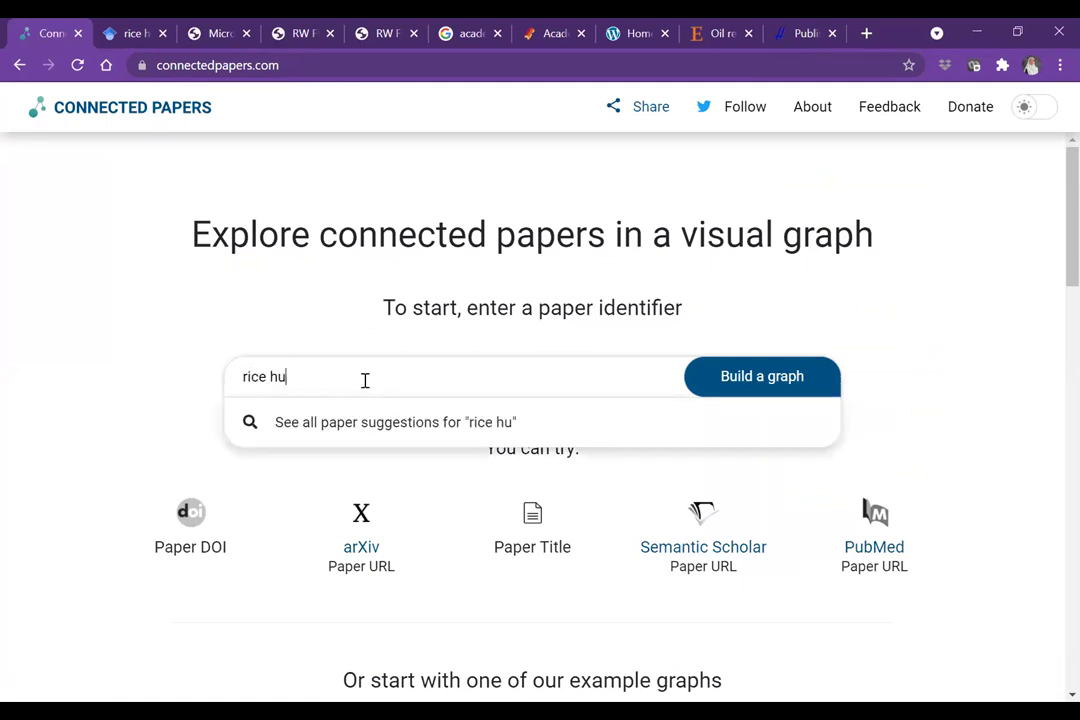
type("sk activated carbon")
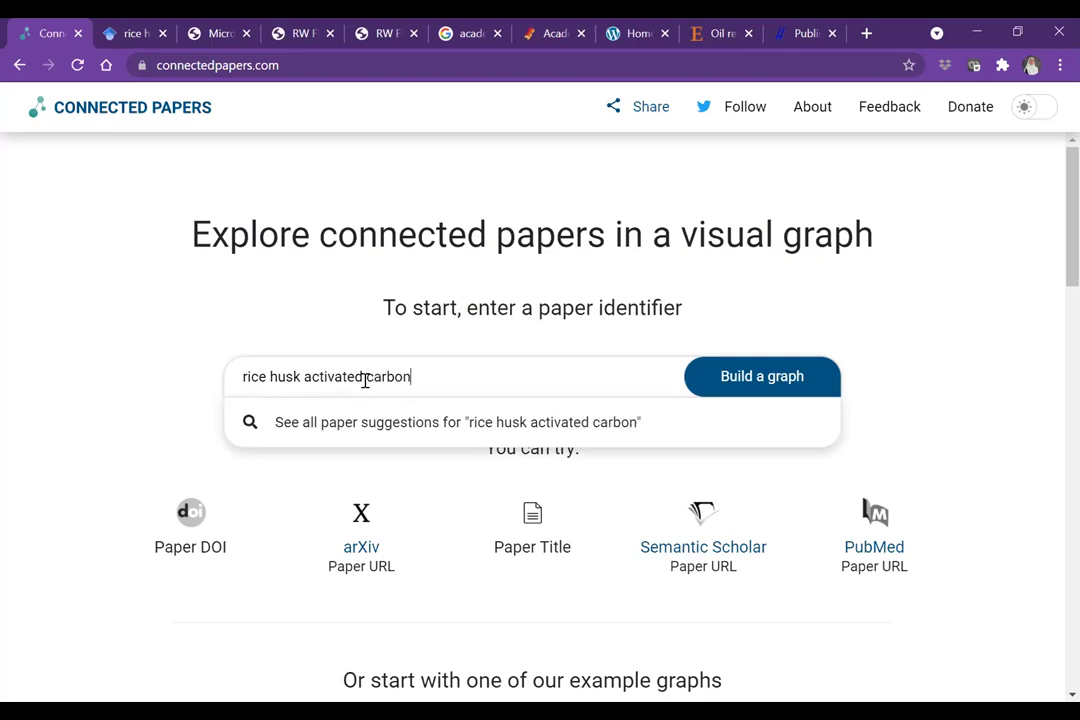
key("Return")
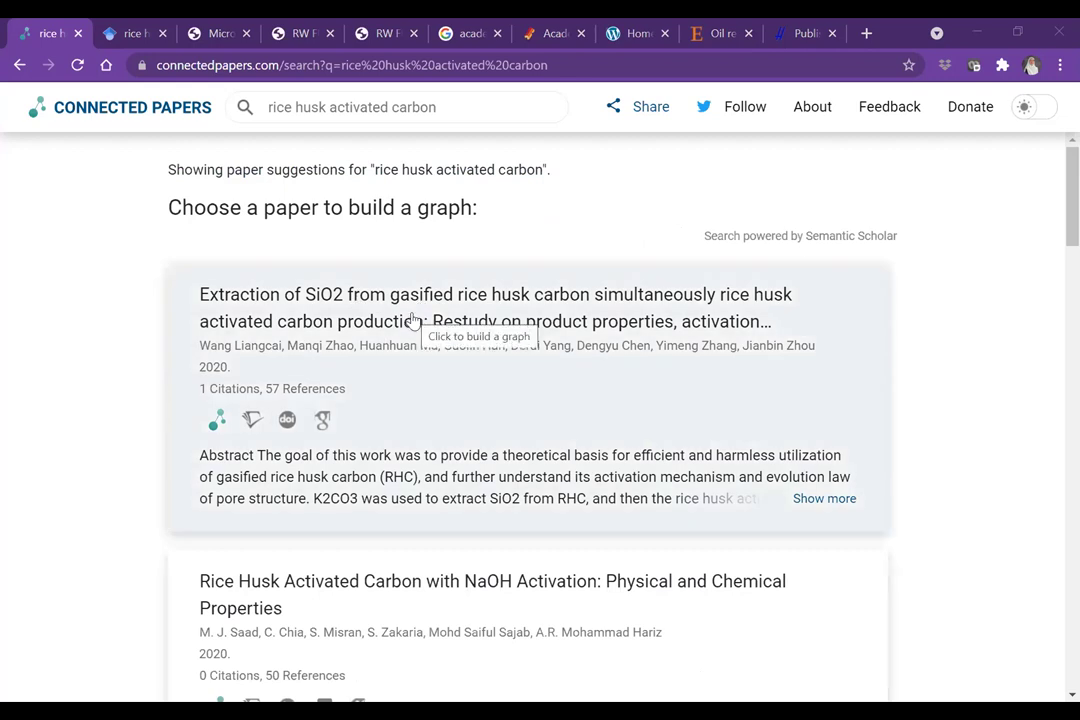
left_click(413, 318)
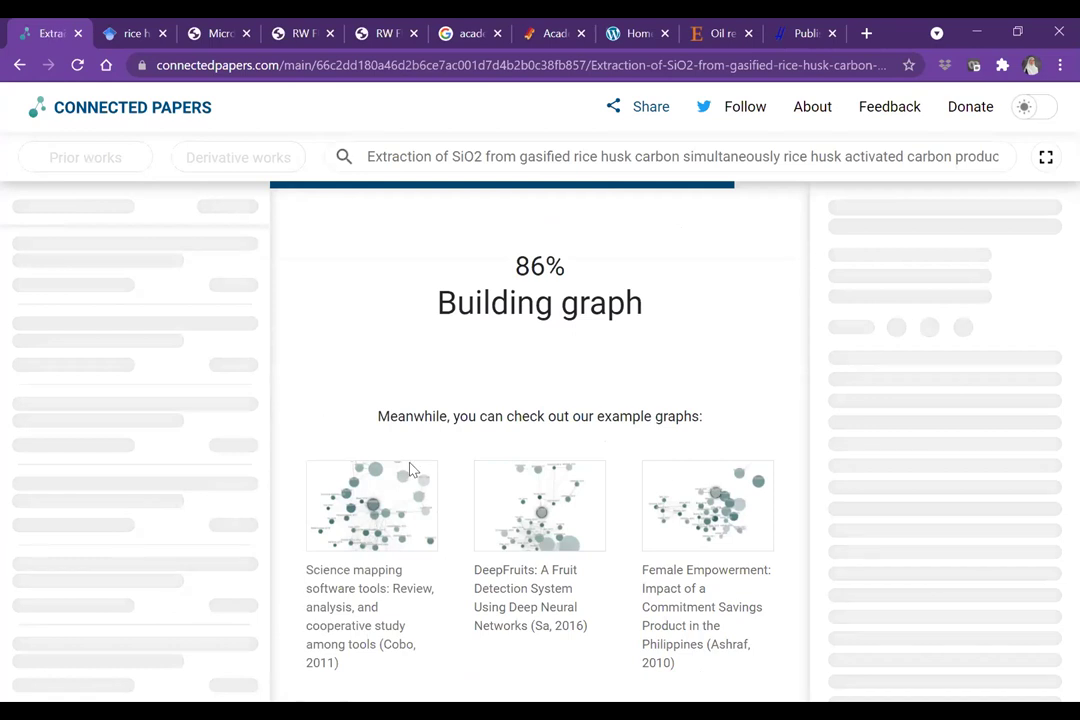
Step: Examine the graph's origin paper, the 2020 lignin-based adhesive node and the 2012 rice husk-derived carbon/silica composite node
scroll(409, 470, "up", 5)
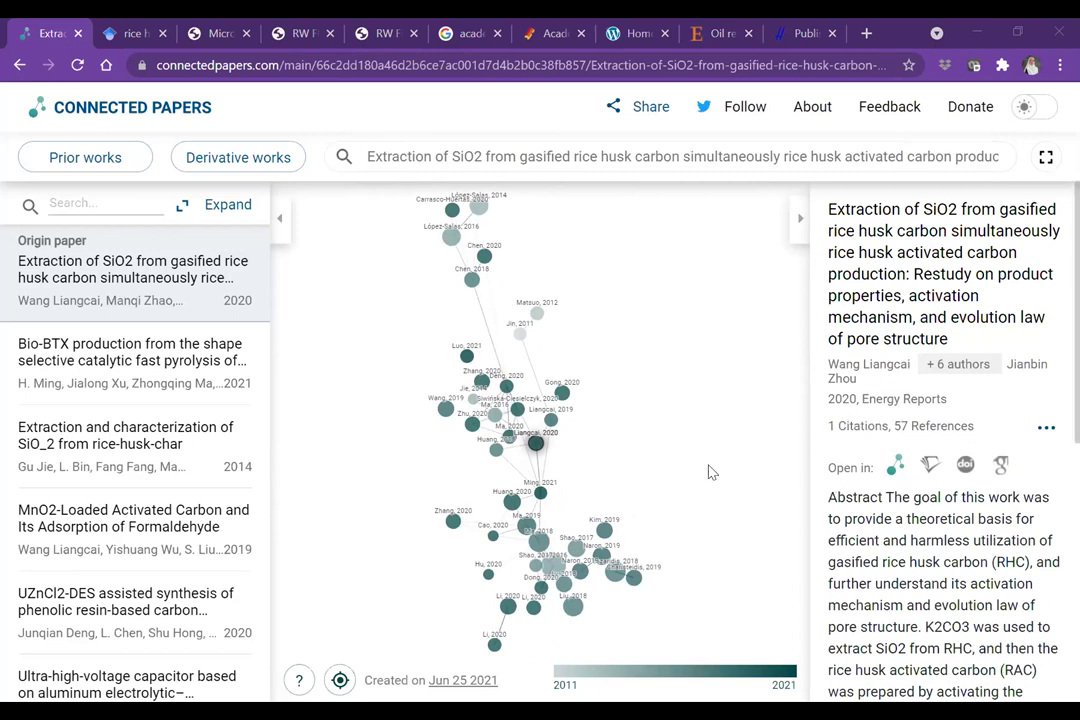
double_click(899, 426)
left_click(561, 396)
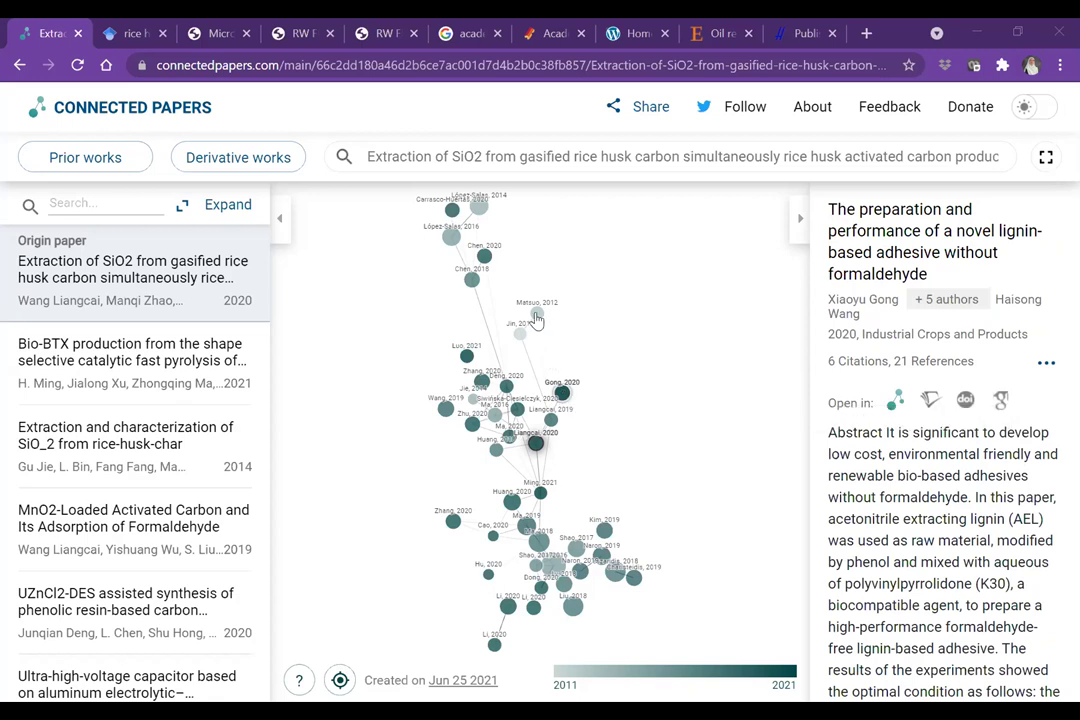
mouse_move(537, 317)
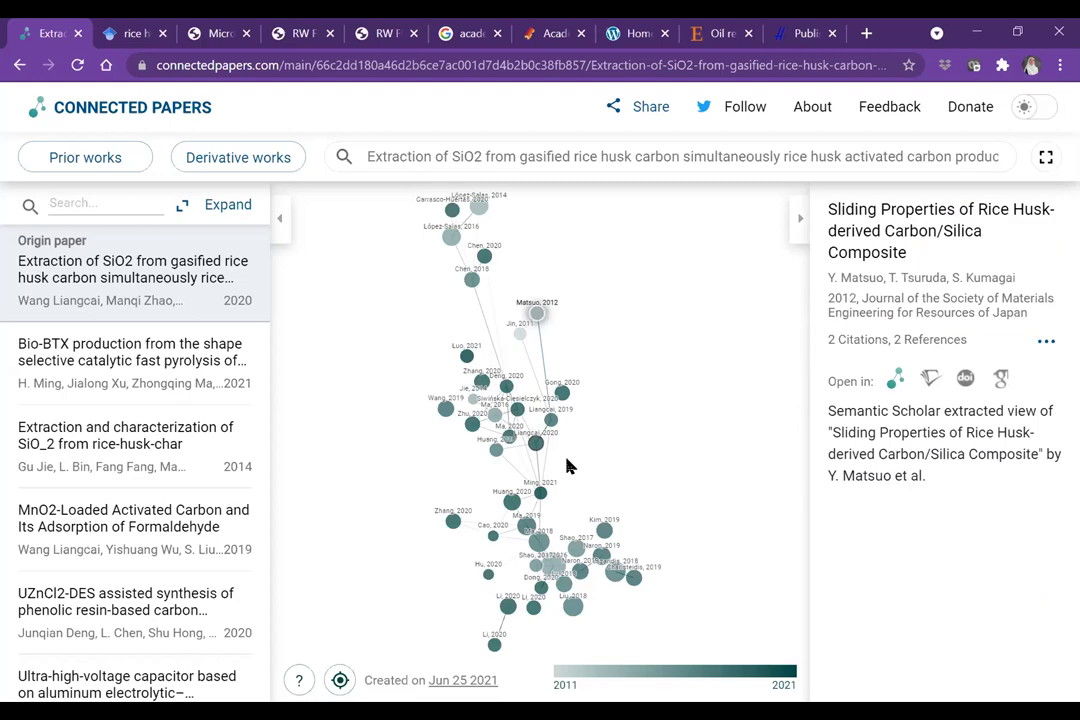
Step: Browse the list of connected papers down to the 2020 paper on pyrolysis products distribution of enzymatic hydrolysis lignin
left_click(72, 345)
scroll(90, 375, "down", 5)
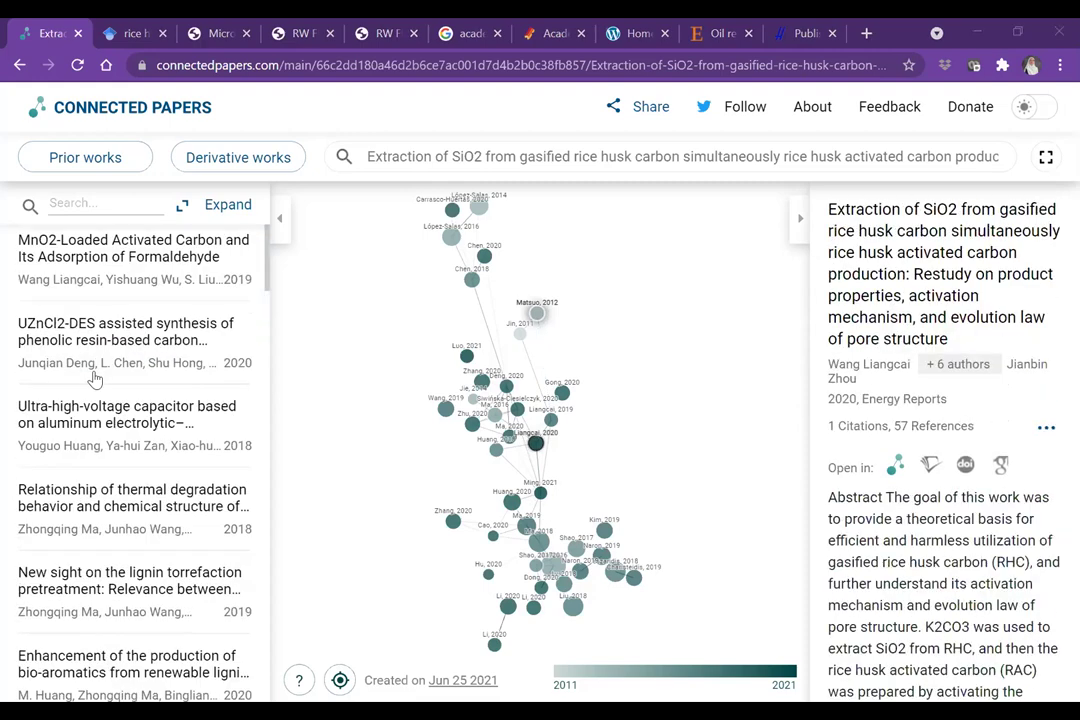
scroll(90, 375, "down", 6)
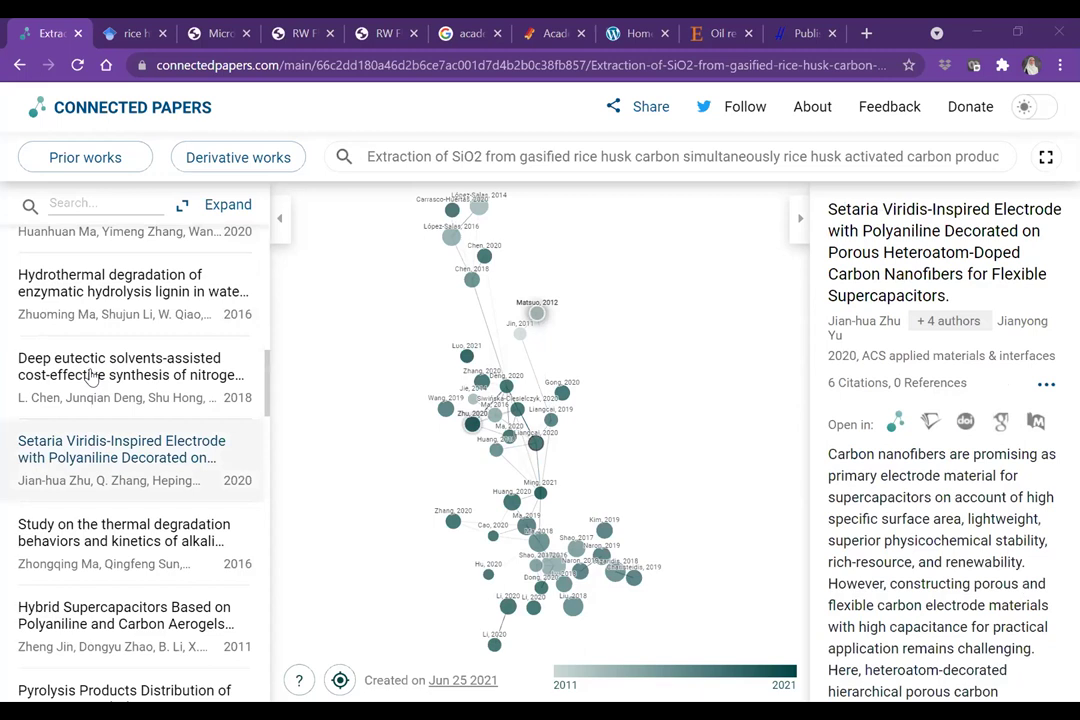
scroll(90, 375, "down", 4)
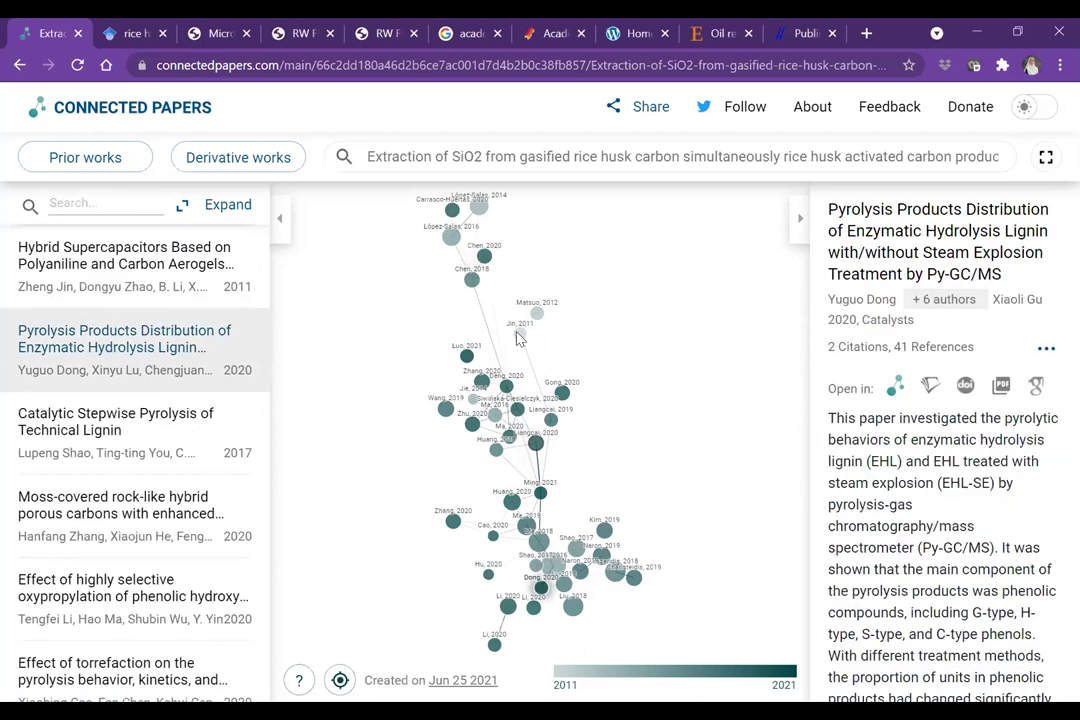
Step: Open the enzymatic hydrolysis lignin pyrolysis paper on Semantic Scholar in a new tab and view its PDF
right_click(927, 238)
left_click(870, 249)
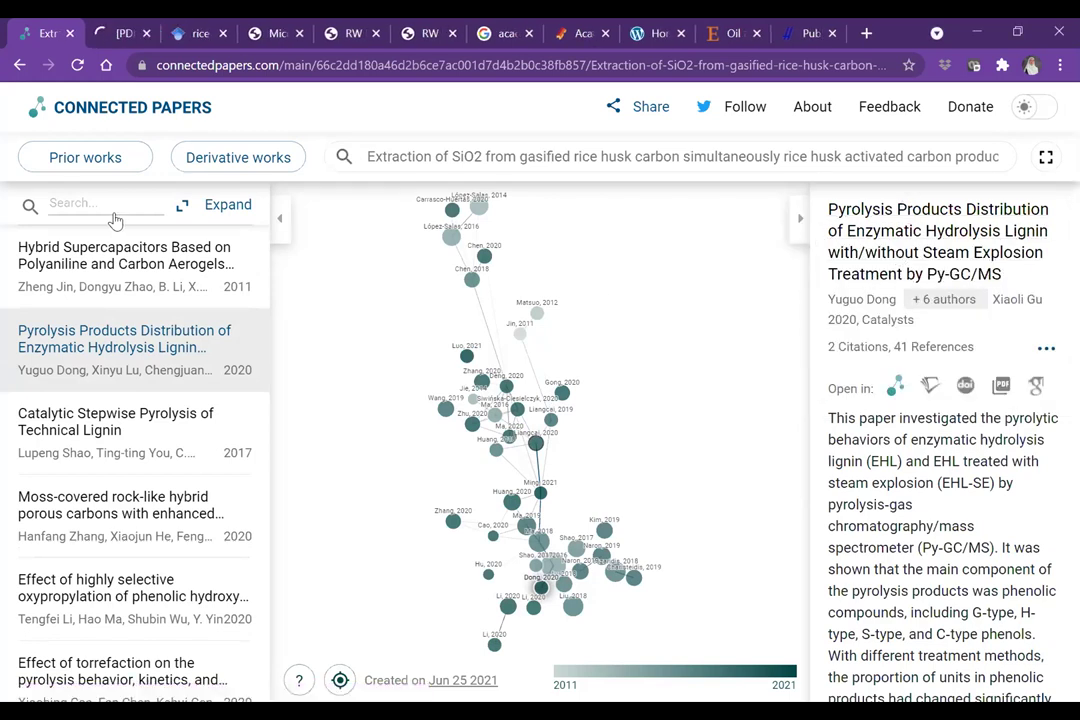
left_click(103, 38)
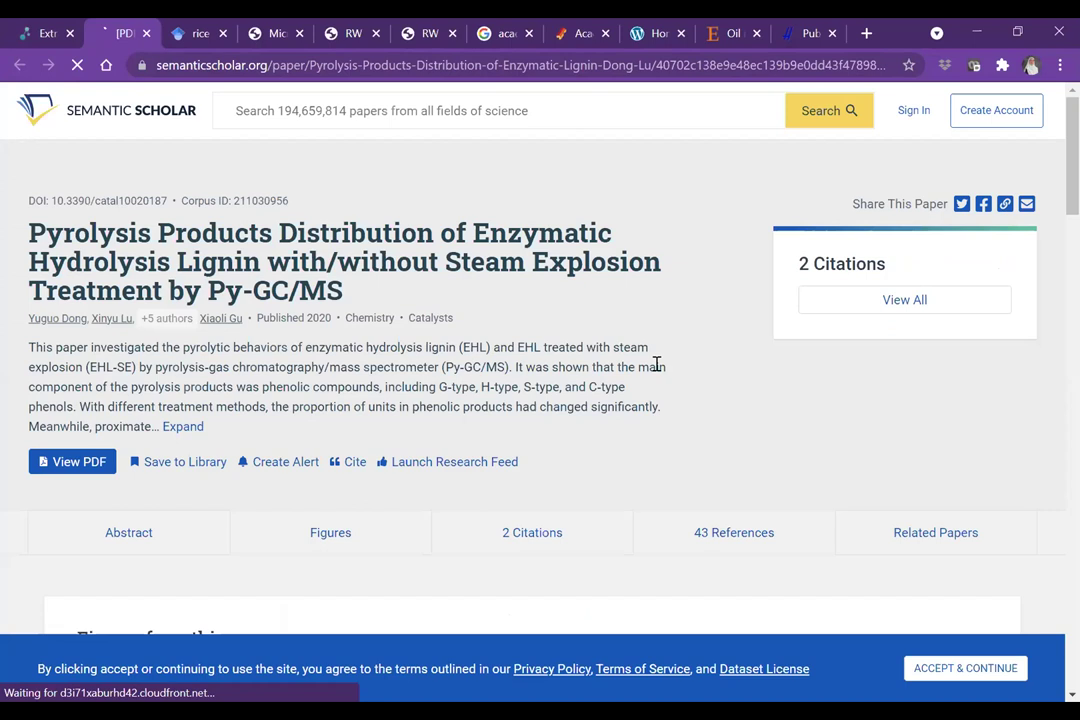
left_click(60, 464)
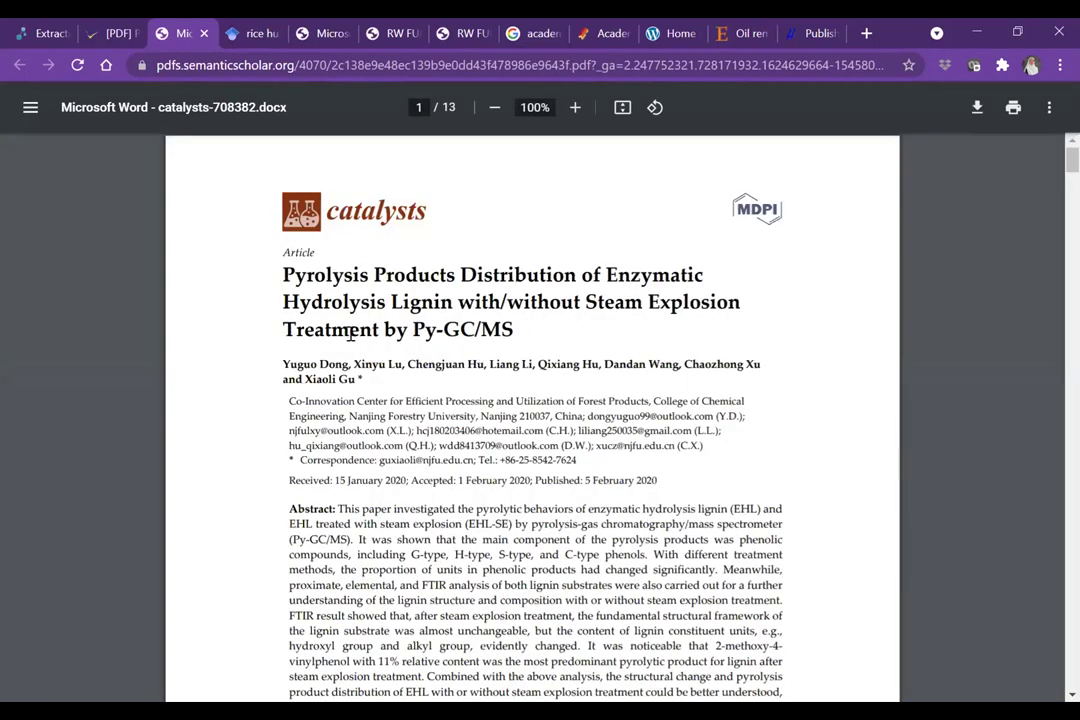
Step: Read through the pyrolysis paper's abstract, introduction and results, and highlight its keywords line for review
scroll(657, 415, "down", 10)
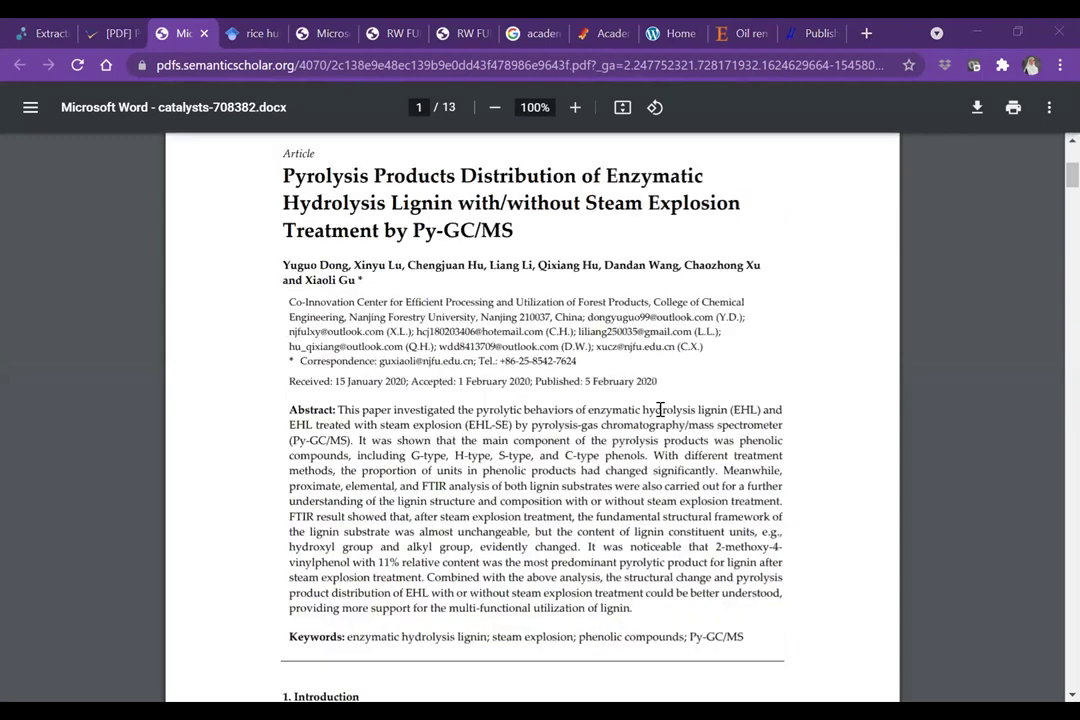
scroll(657, 425, "down", 2)
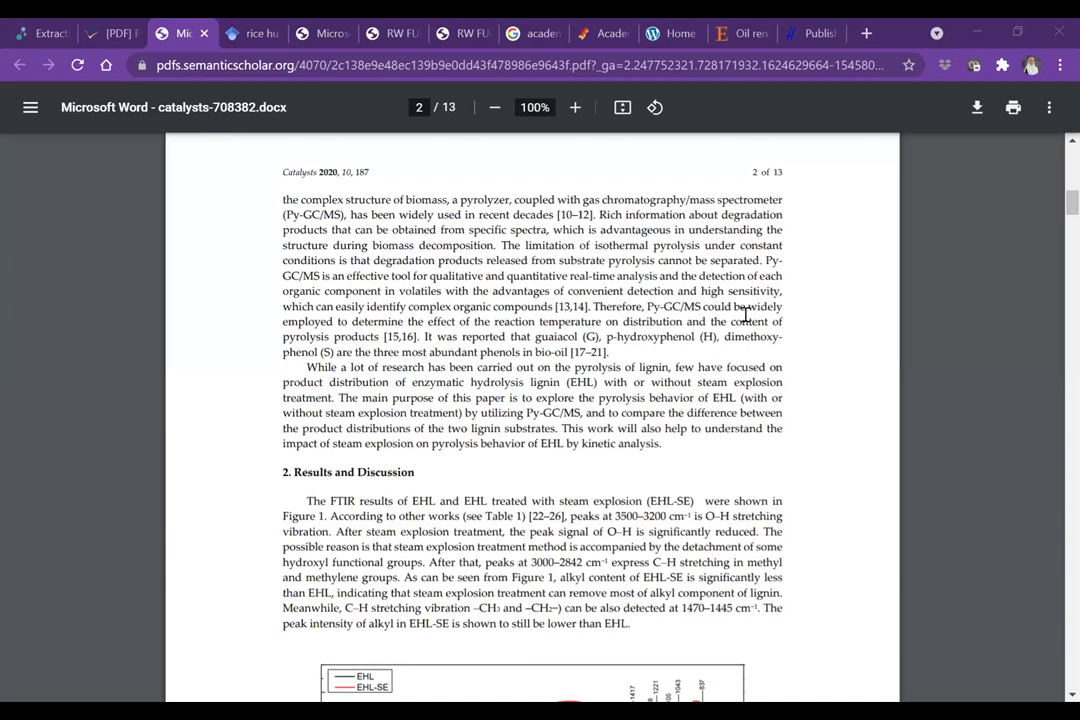
left_click(115, 33)
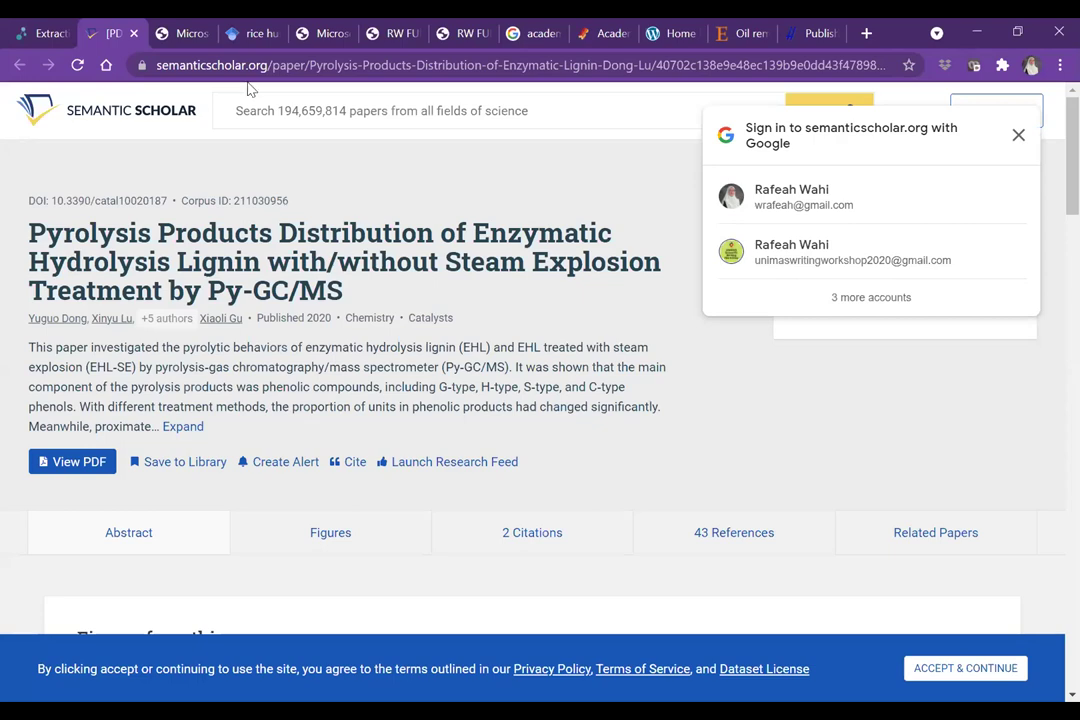
left_click(170, 33)
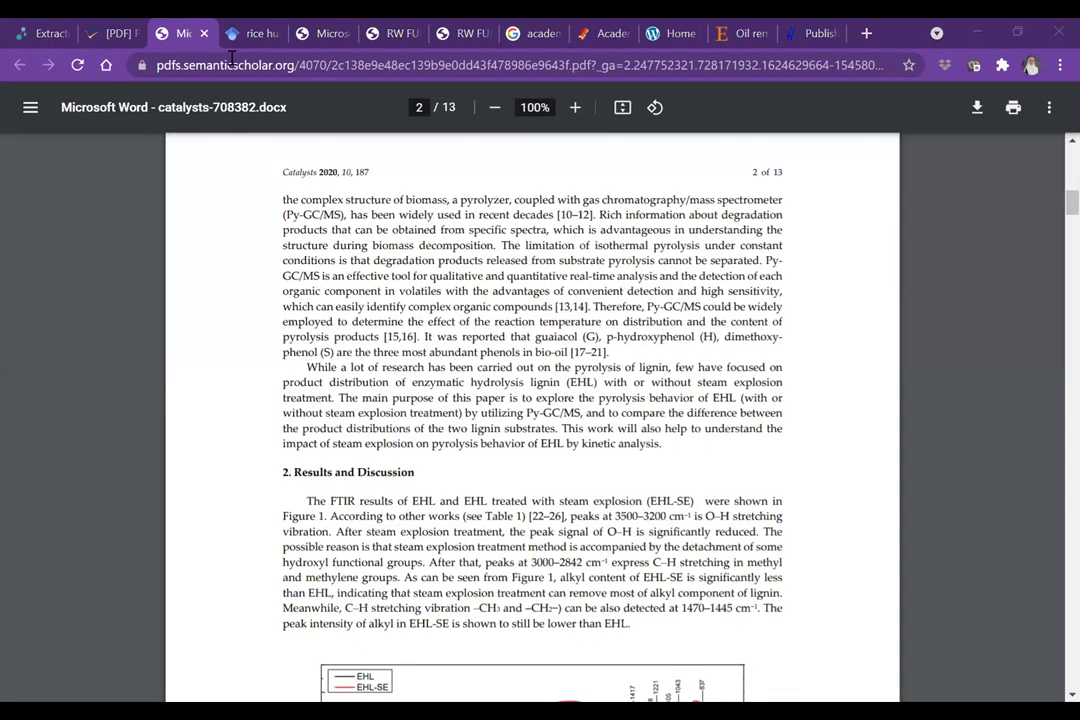
scroll(489, 407, "up", 7)
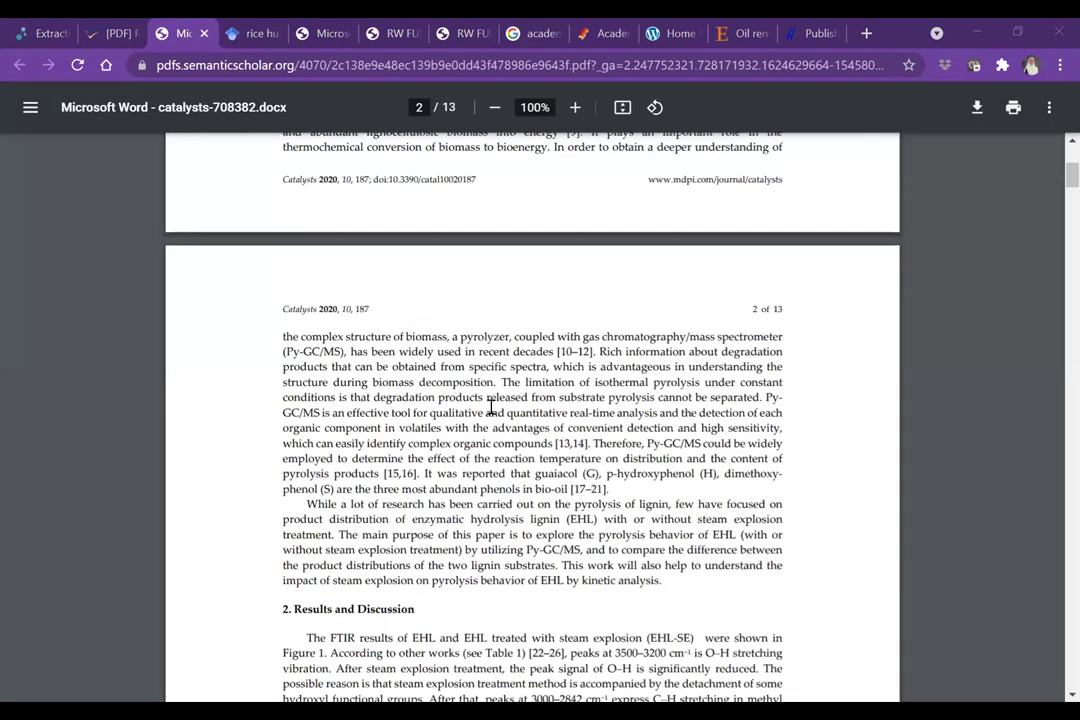
scroll(489, 407, "up", 3)
scroll(489, 360, "down", 4)
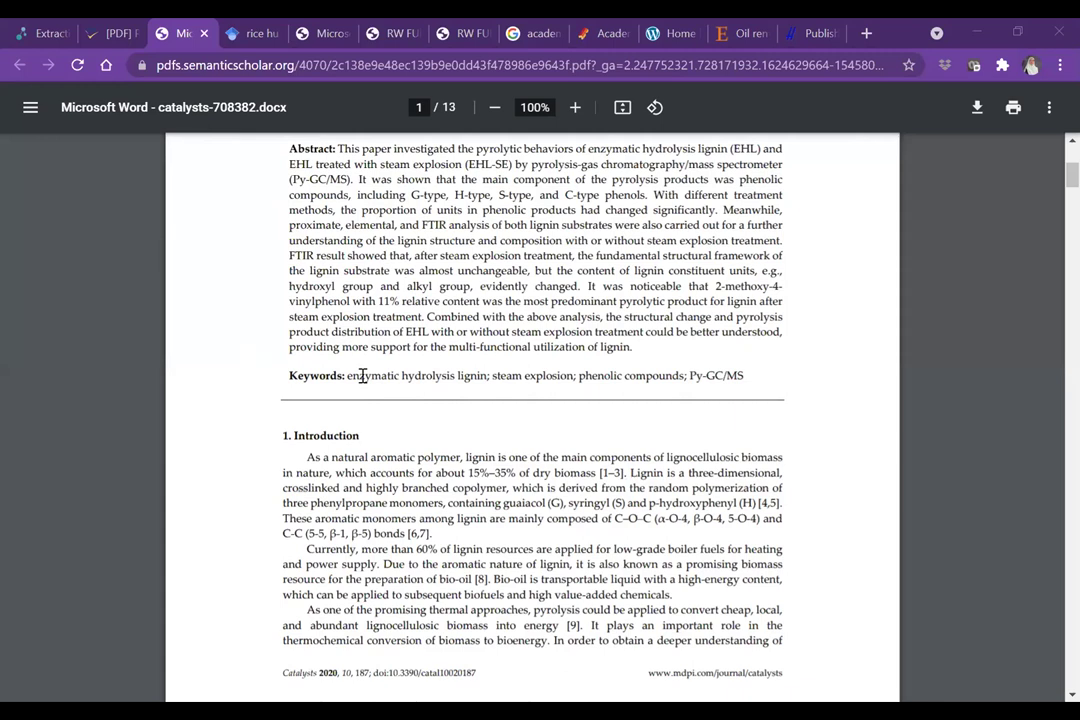
triple_click(572, 370)
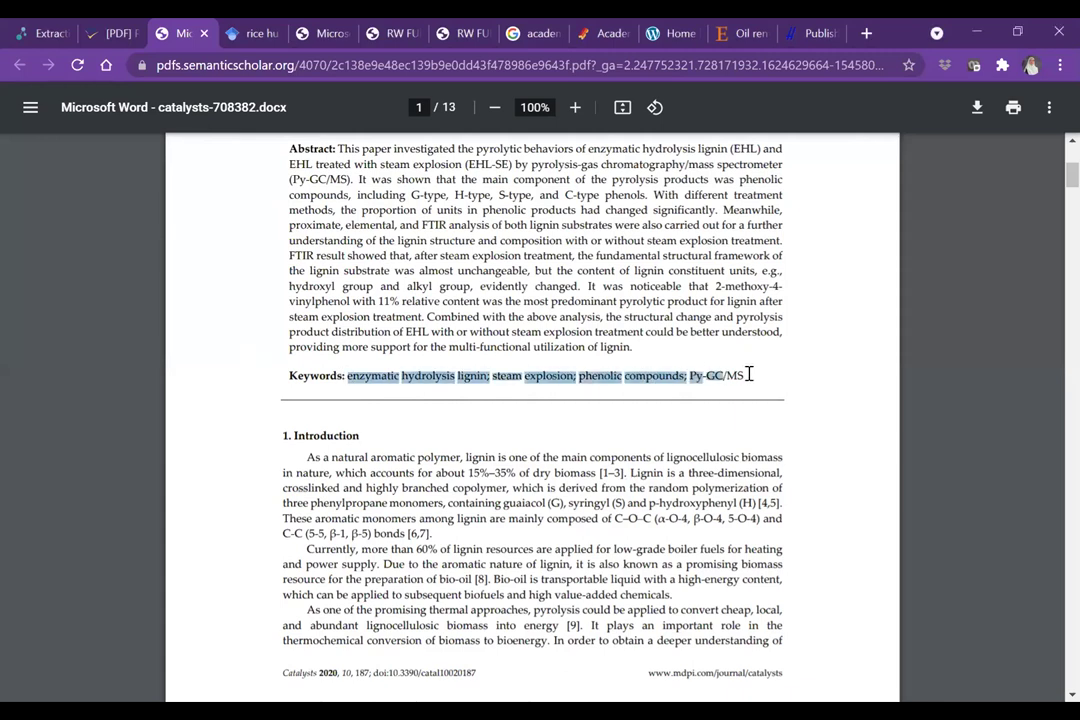
left_click(516, 382)
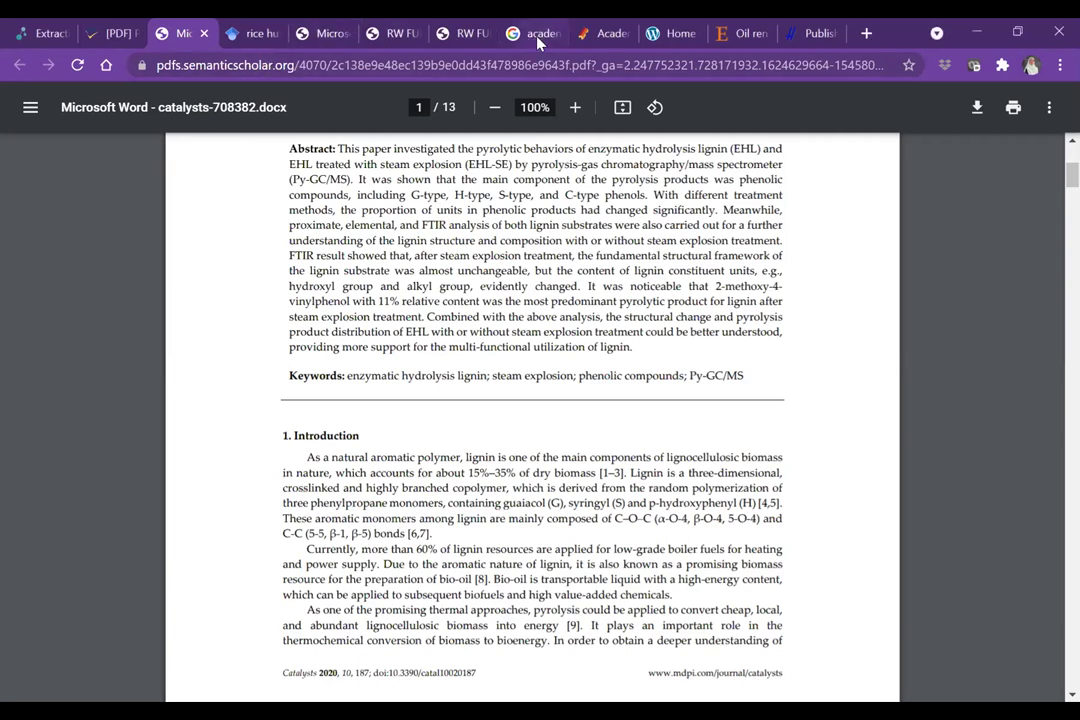
Step: Look over the thesis's table of contents, the pyrolysis paper and the synthesis matrix template across the open documents
left_click(405, 35)
key("ctrl+Tab")
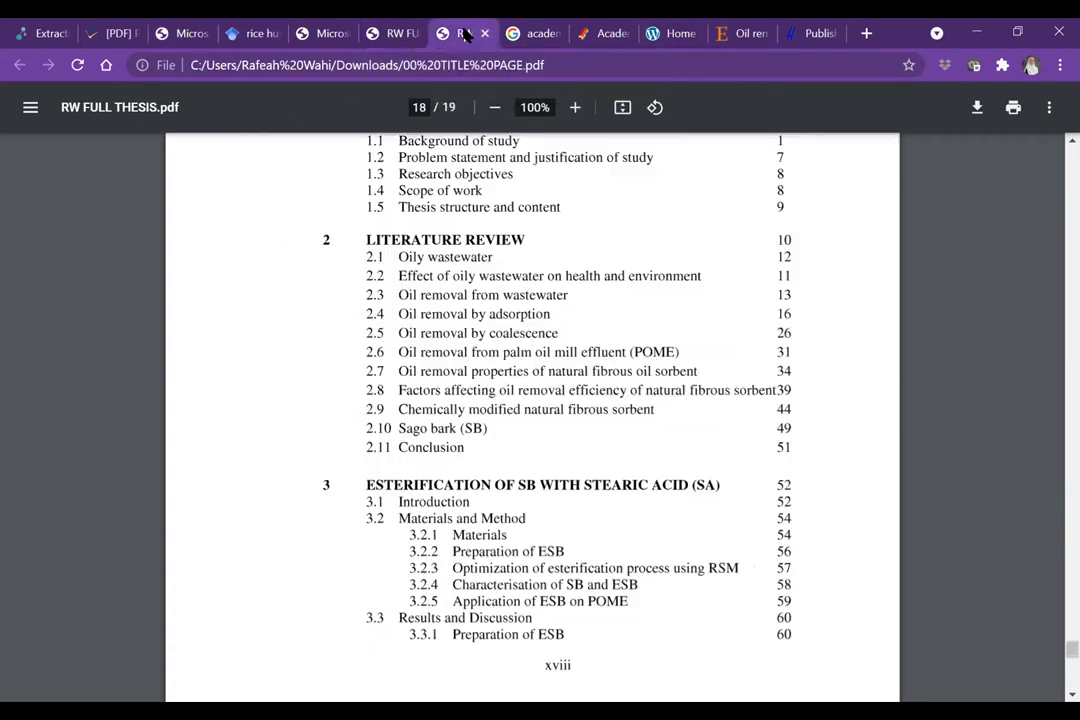
left_click(330, 36)
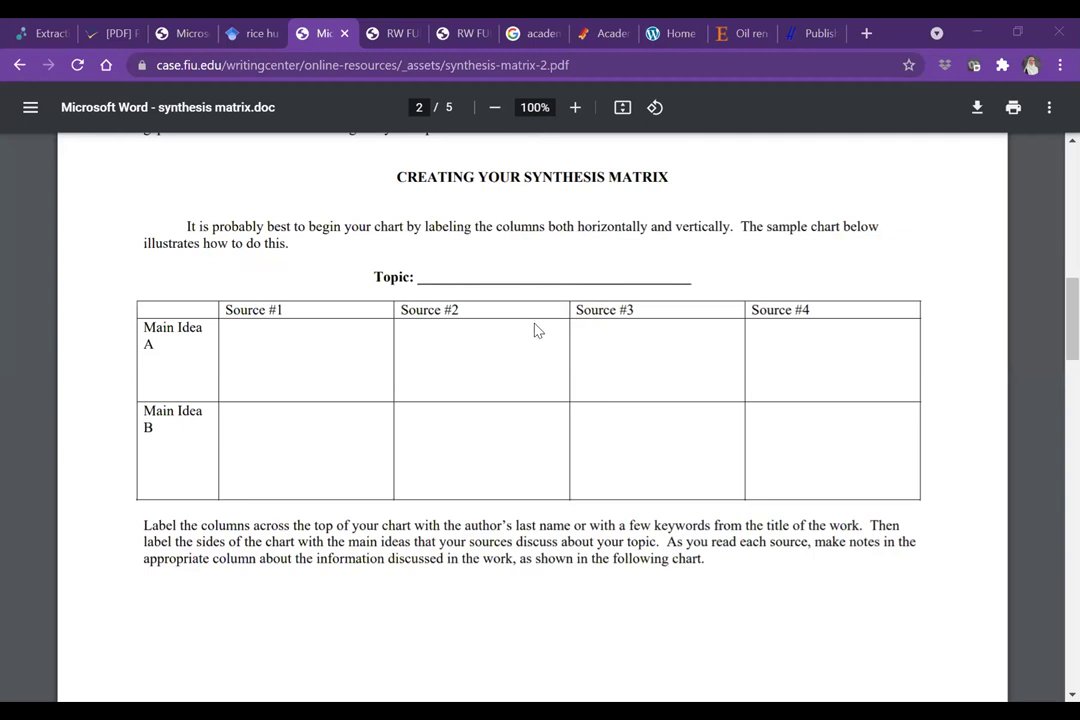
left_click(255, 36)
left_click(190, 33)
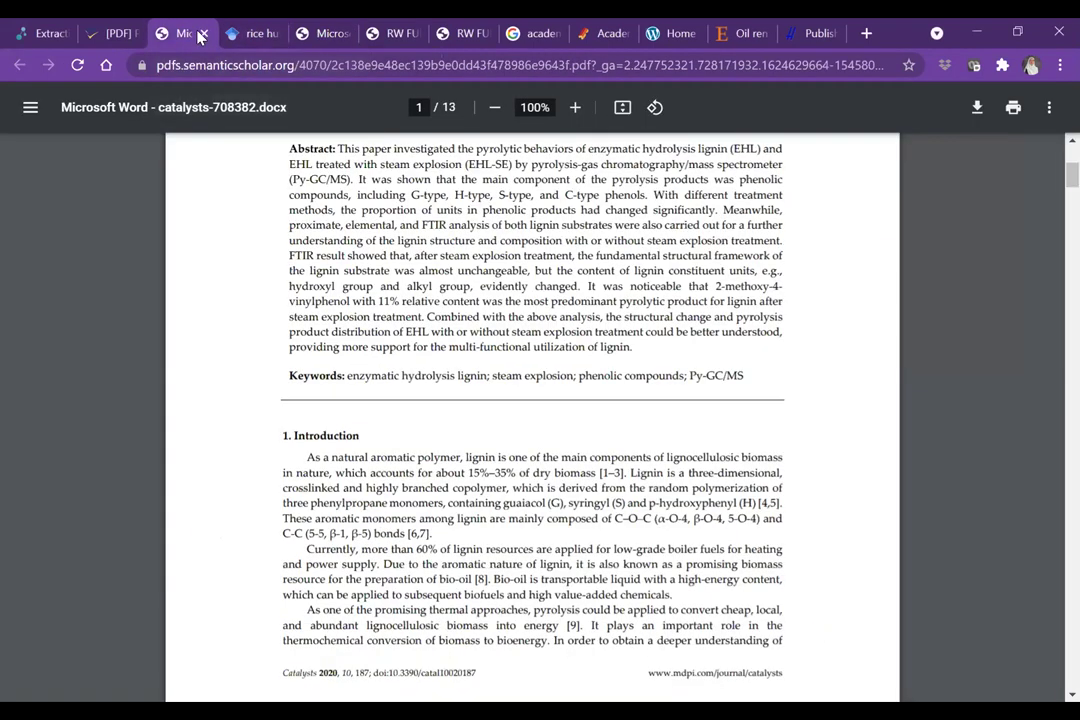
left_click(250, 33)
left_click(330, 33)
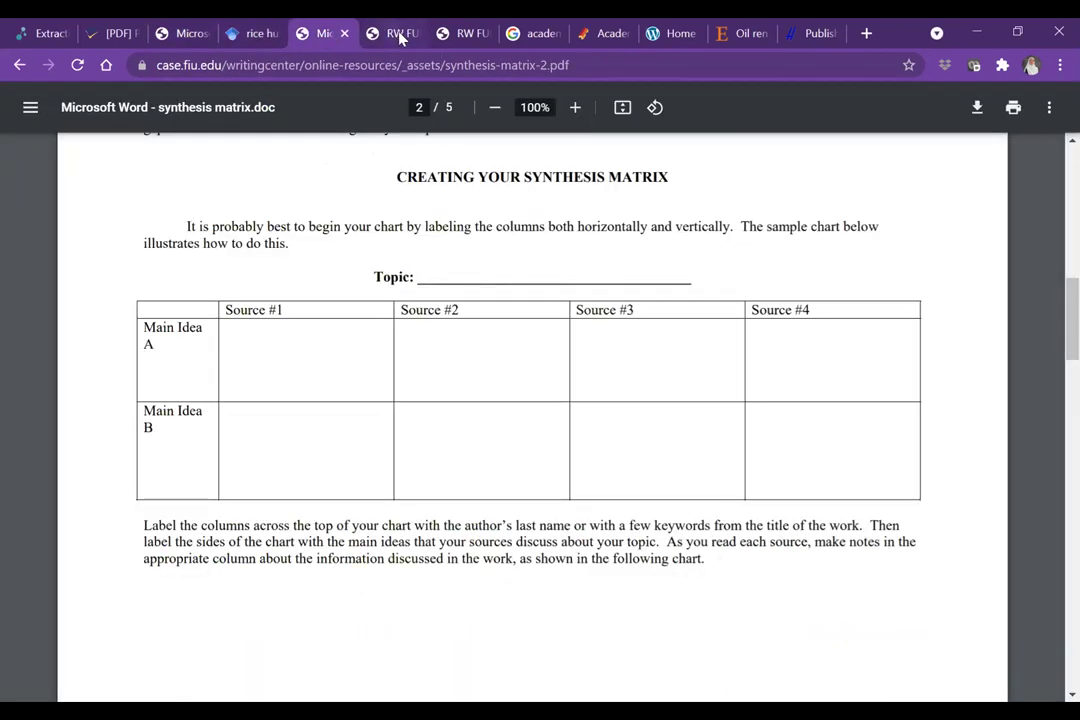
Step: Look through the open thesis contents, academic phrasebank and remaining reference pages in the browser
left_click(395, 33)
left_click(462, 36)
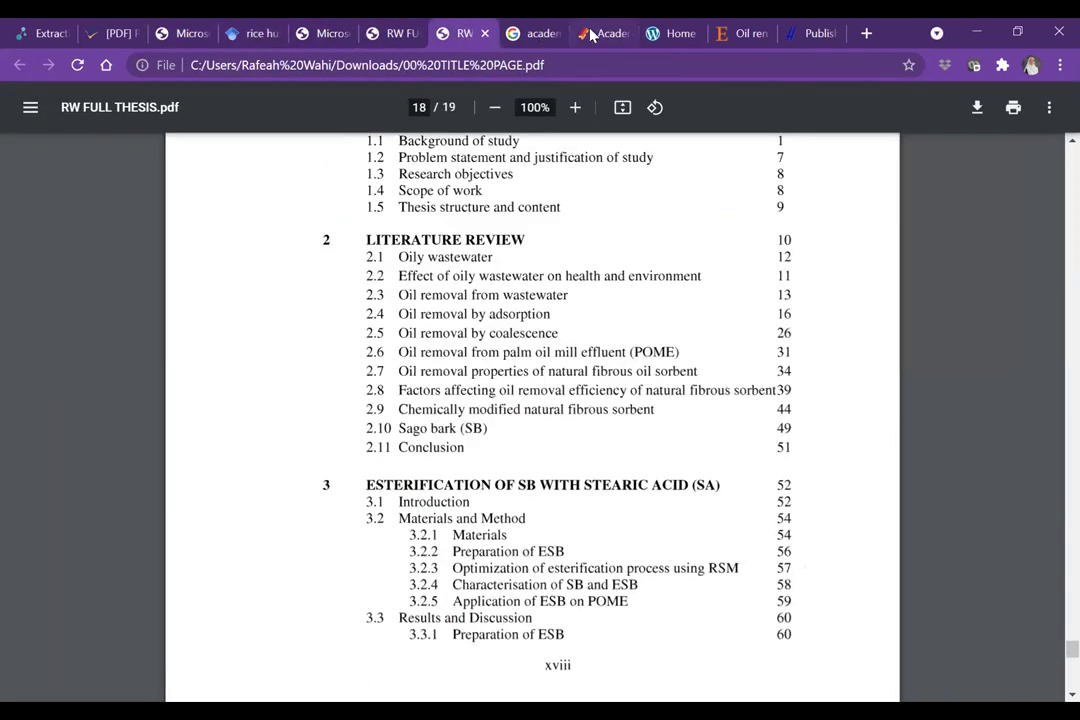
left_click(533, 35)
left_click(600, 36)
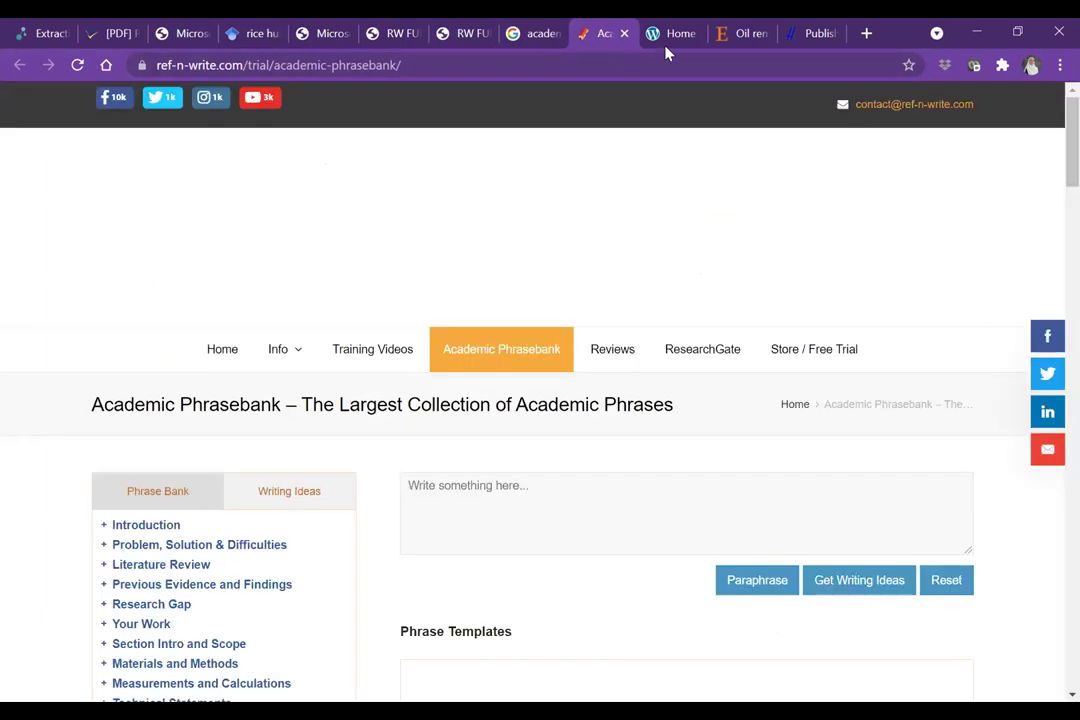
left_click(675, 36)
left_click(740, 34)
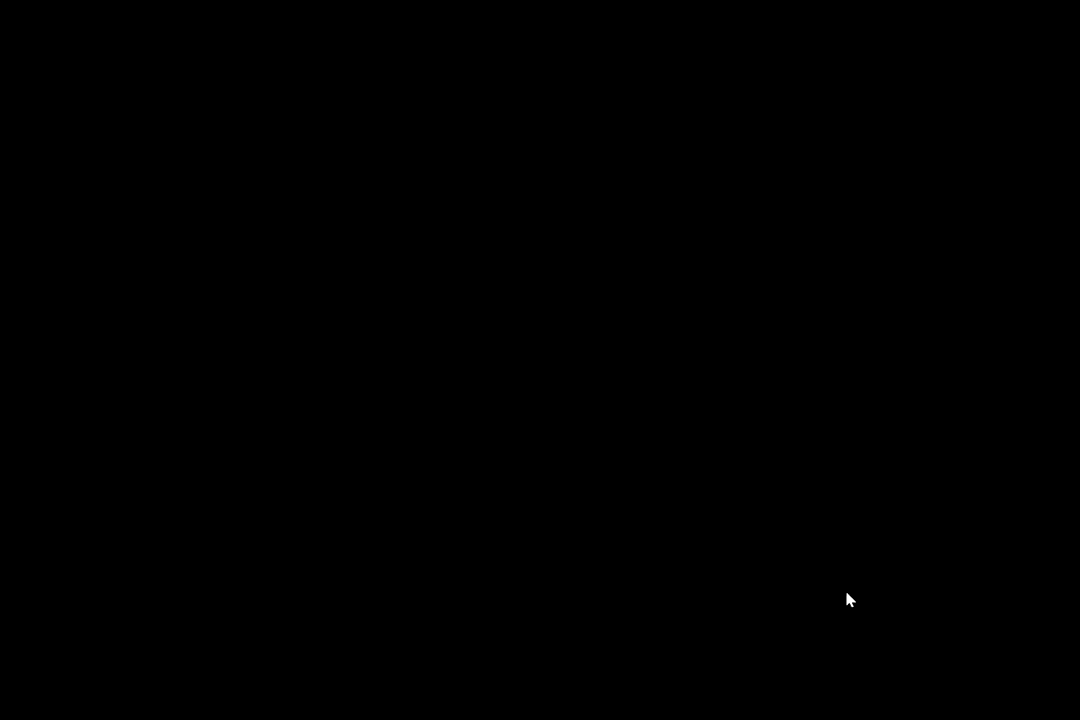
Step: Switch to the Module 2X EXERCISE (FULL) document in Word, return to its first page and enlarge the view to 144%
scroll(571, 355, "up", 20)
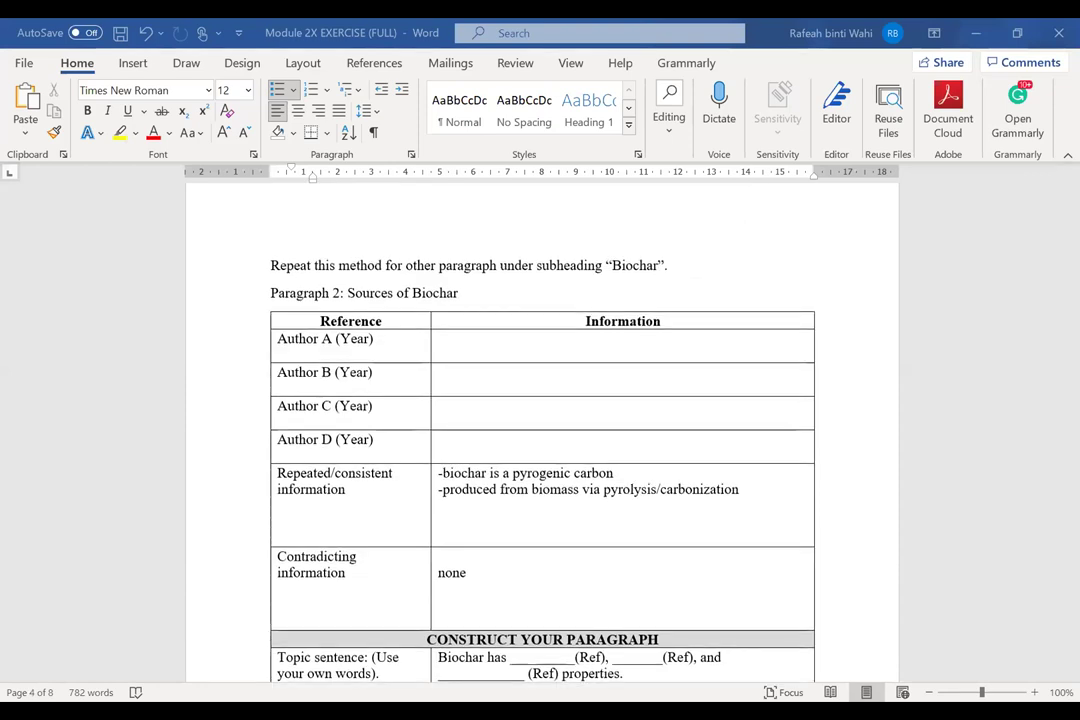
scroll(530, 307, "up", 15)
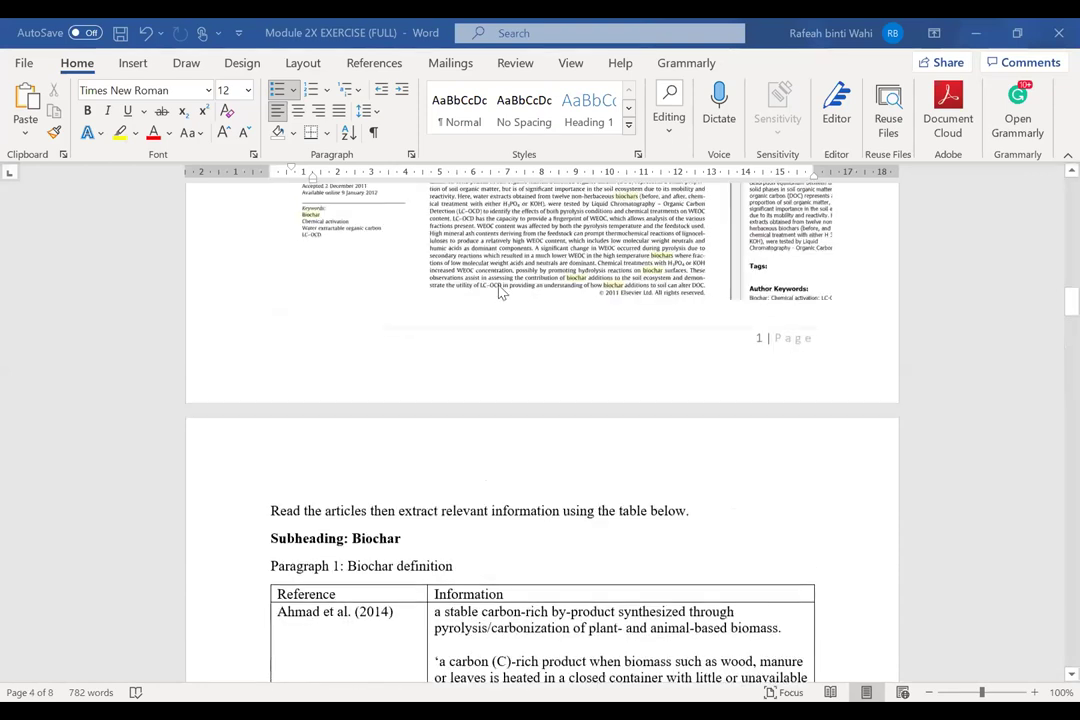
scroll(505, 292, "up", 20)
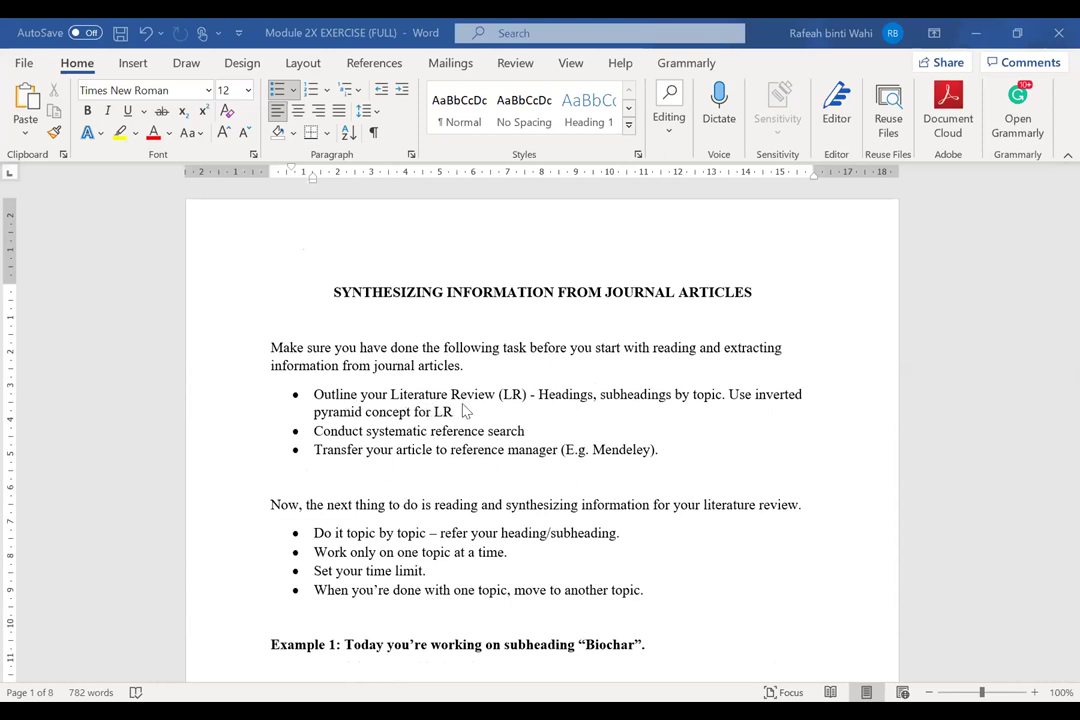
scroll(528, 420, "up", 4)
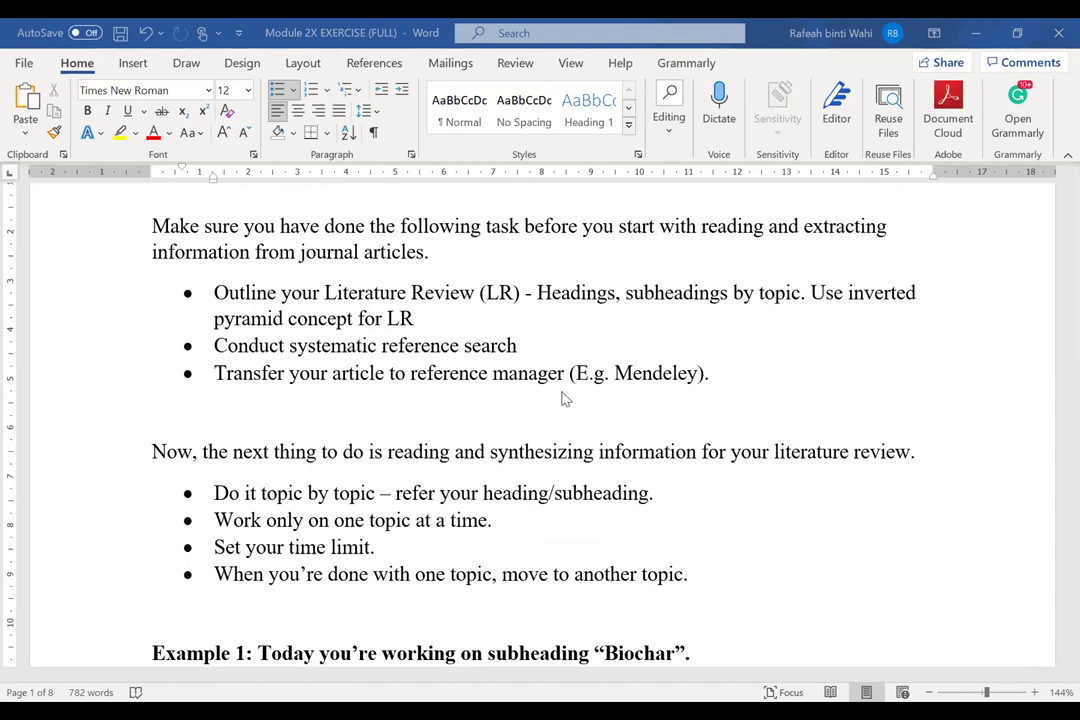
Step: Read the topic-by-topic reading guidelines and Step 1 of Example 1 on searching the keyword "biochar" in Mendeley
scroll(410, 440, "down", 2)
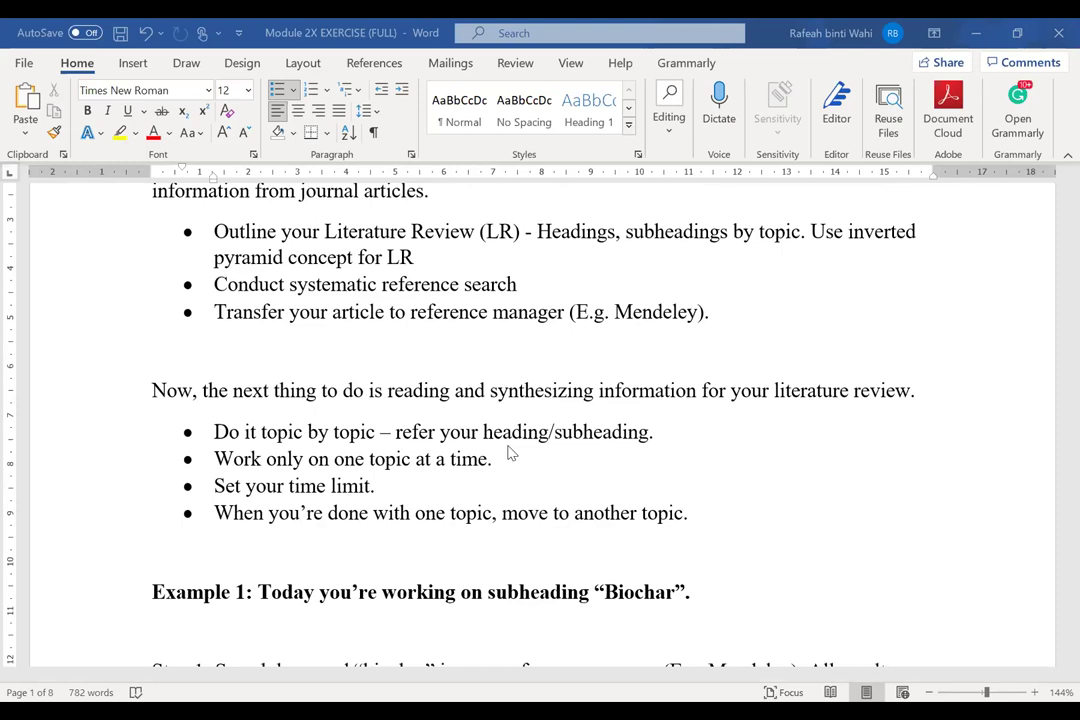
scroll(465, 520, "down", 5)
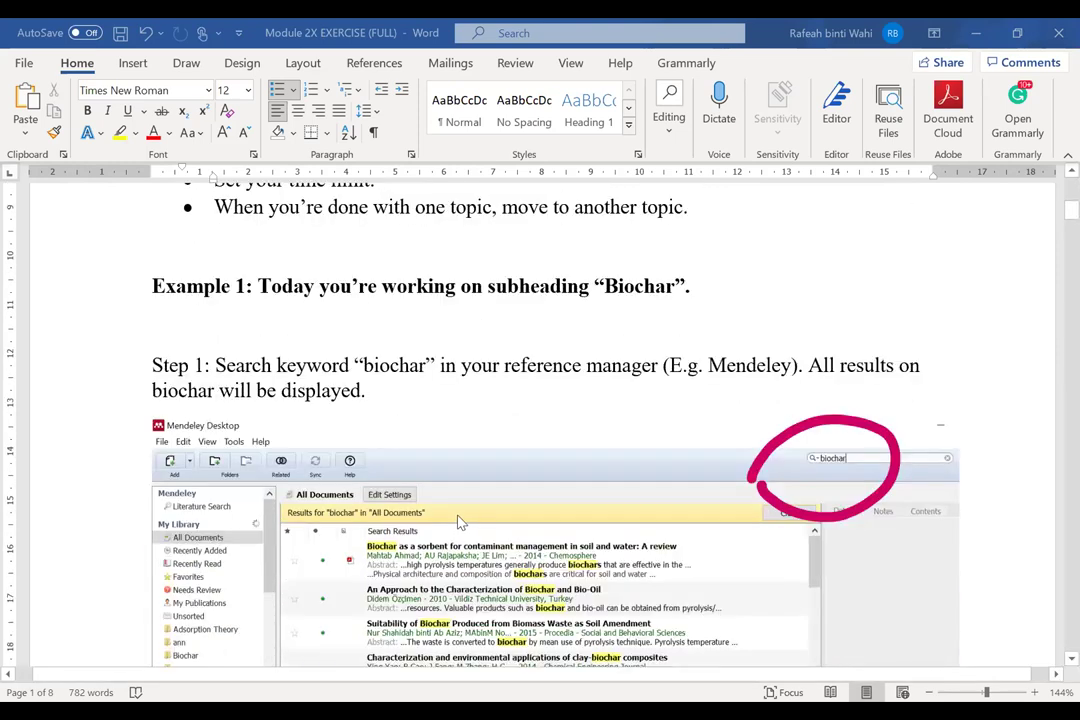
scroll(458, 523, "up", 2)
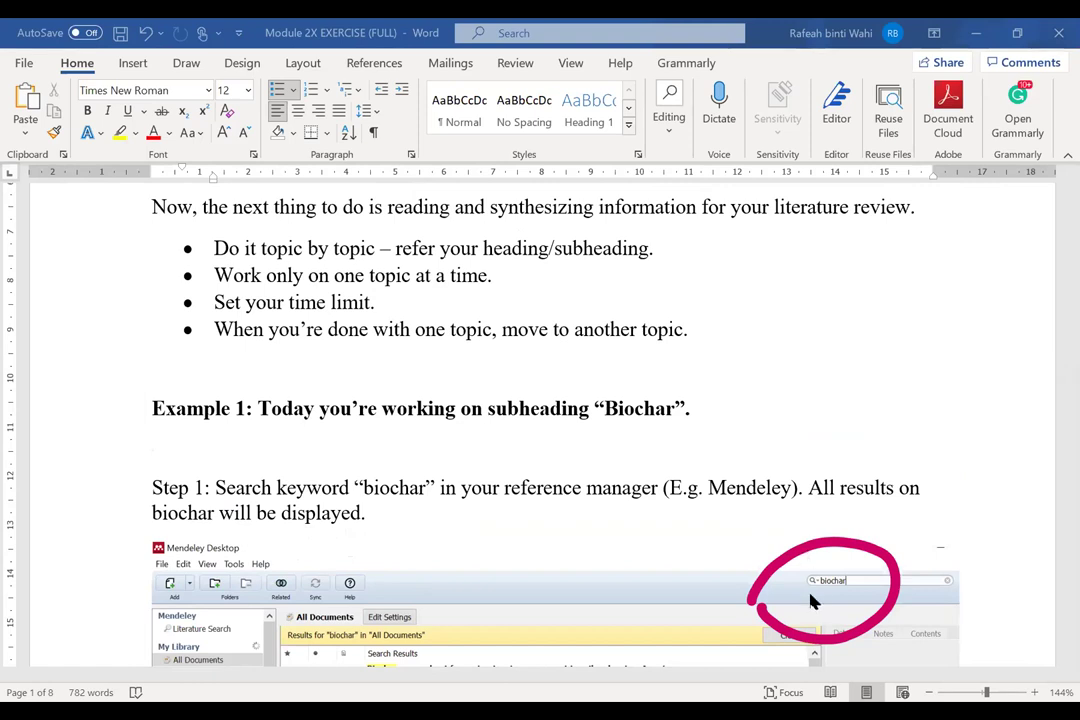
scroll(764, 545, "down", 3)
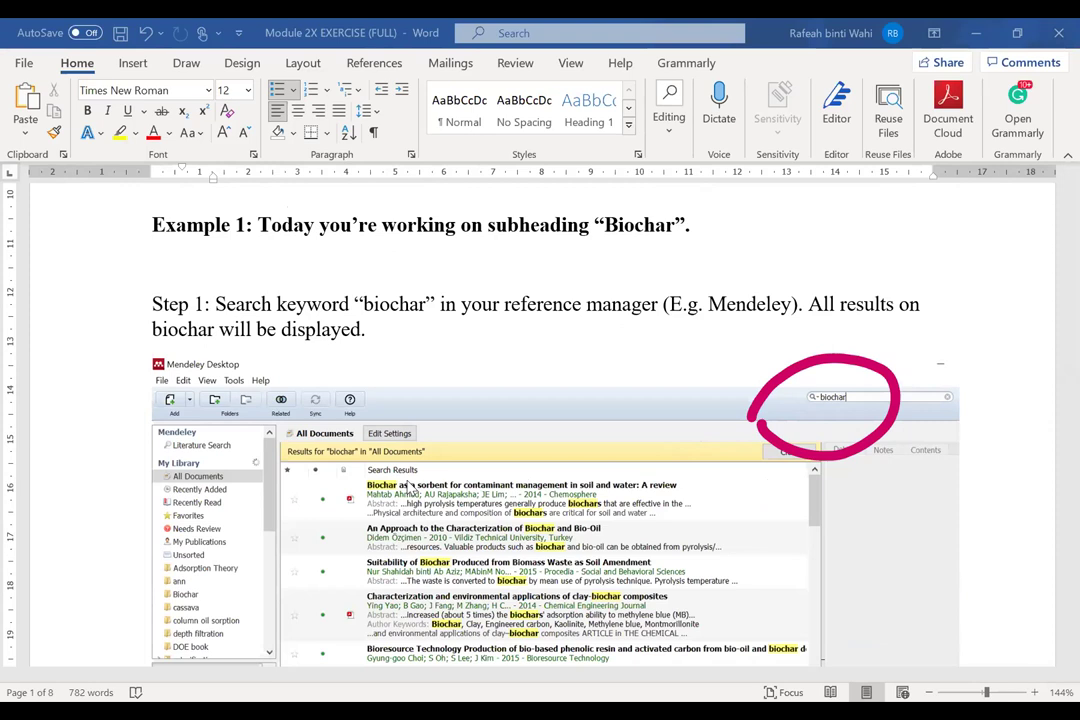
scroll(409, 488, "down", 1)
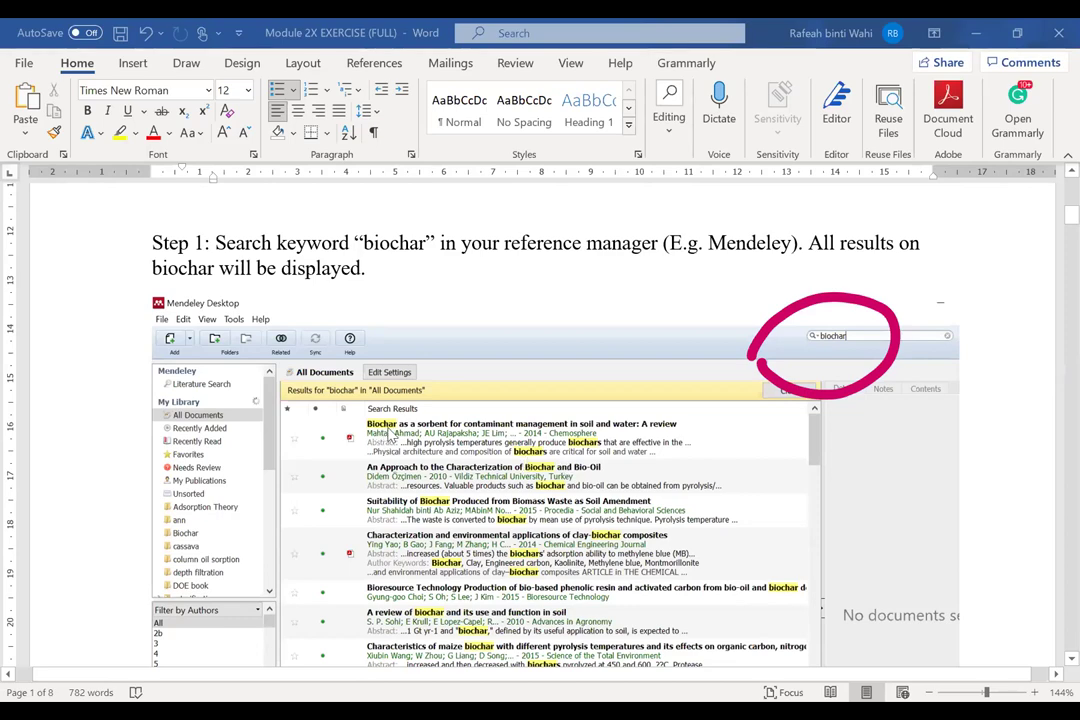
scroll(395, 438, "down", 1)
scroll(397, 438, "down", 3)
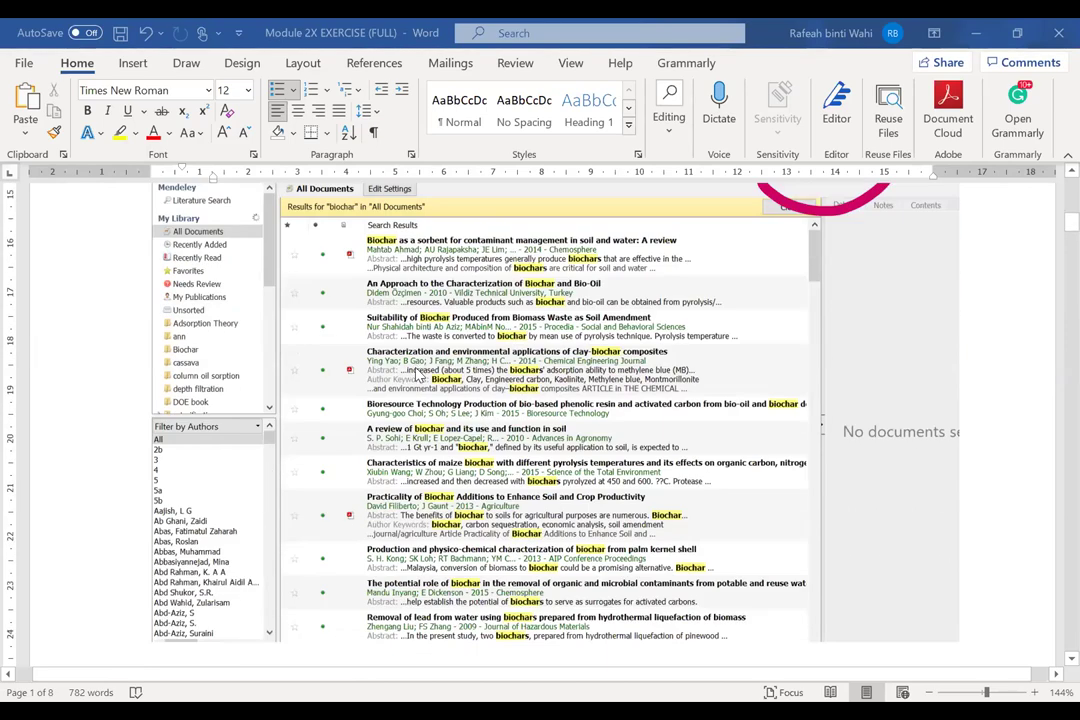
Step: Read Step 2 on narrowing the search to "biochar" and "define", and Step 3 on opening and searching within relevant articles
scroll(521, 271, "down", 9)
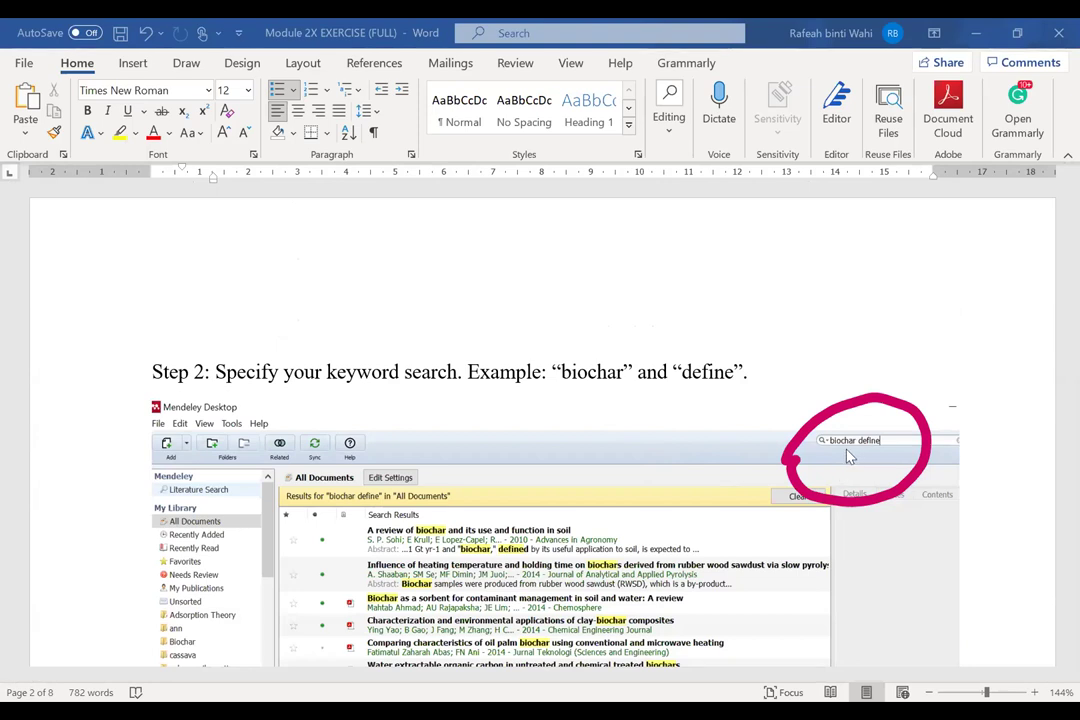
scroll(865, 463, "down", 3)
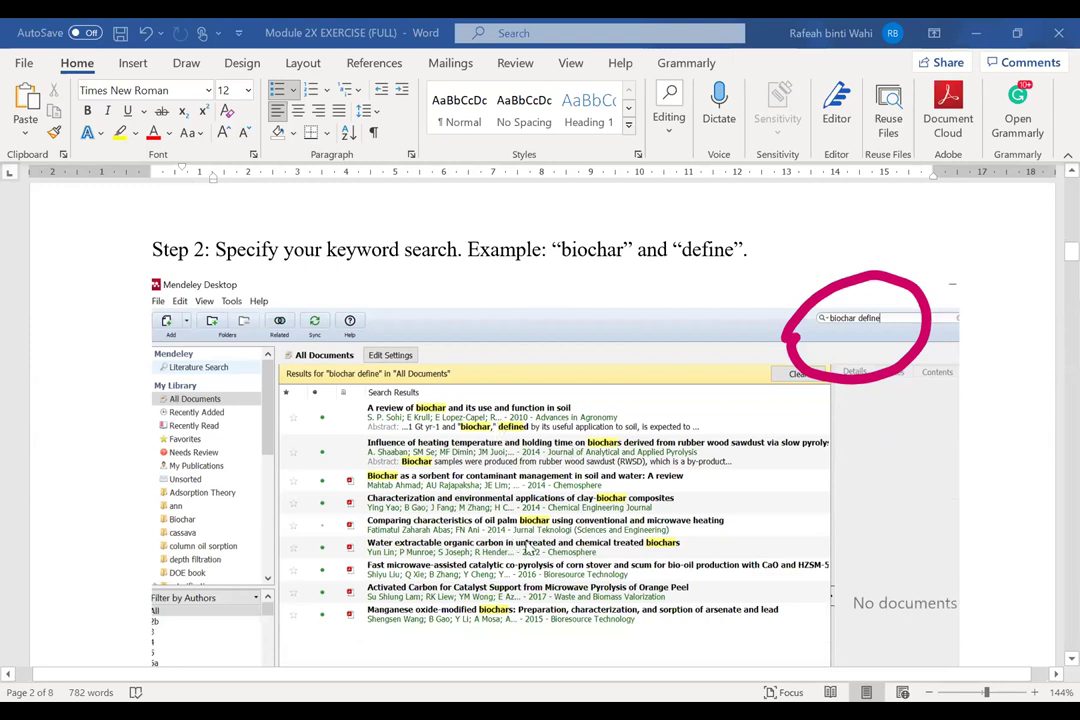
scroll(523, 544, "down", 5)
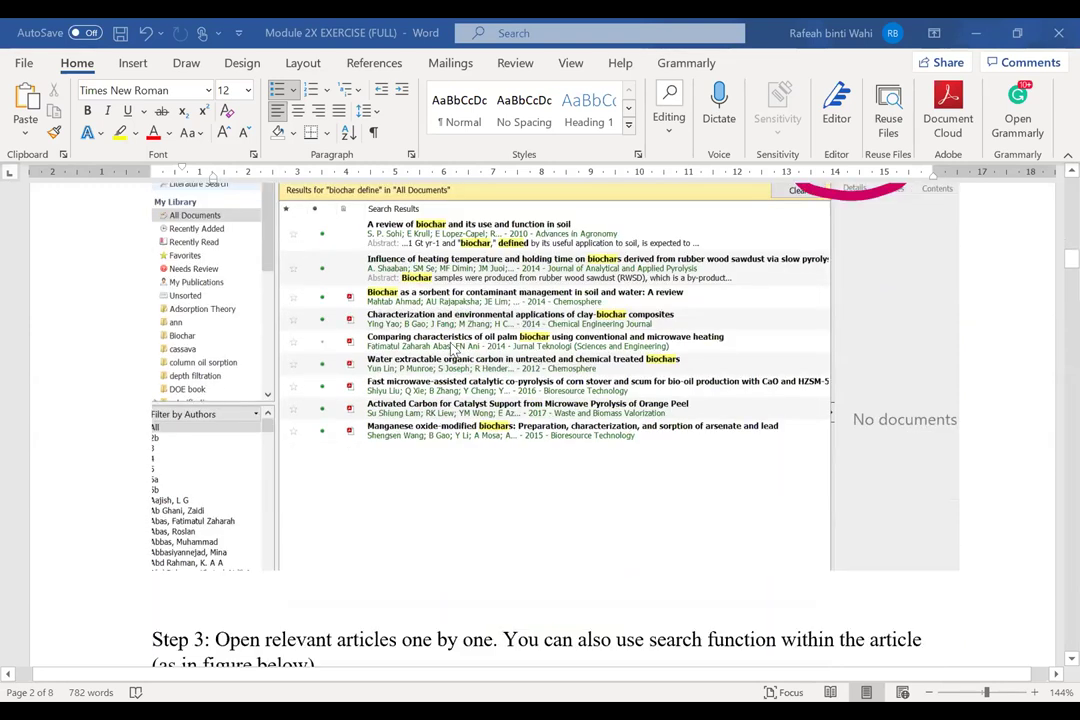
scroll(539, 436, "down", 6)
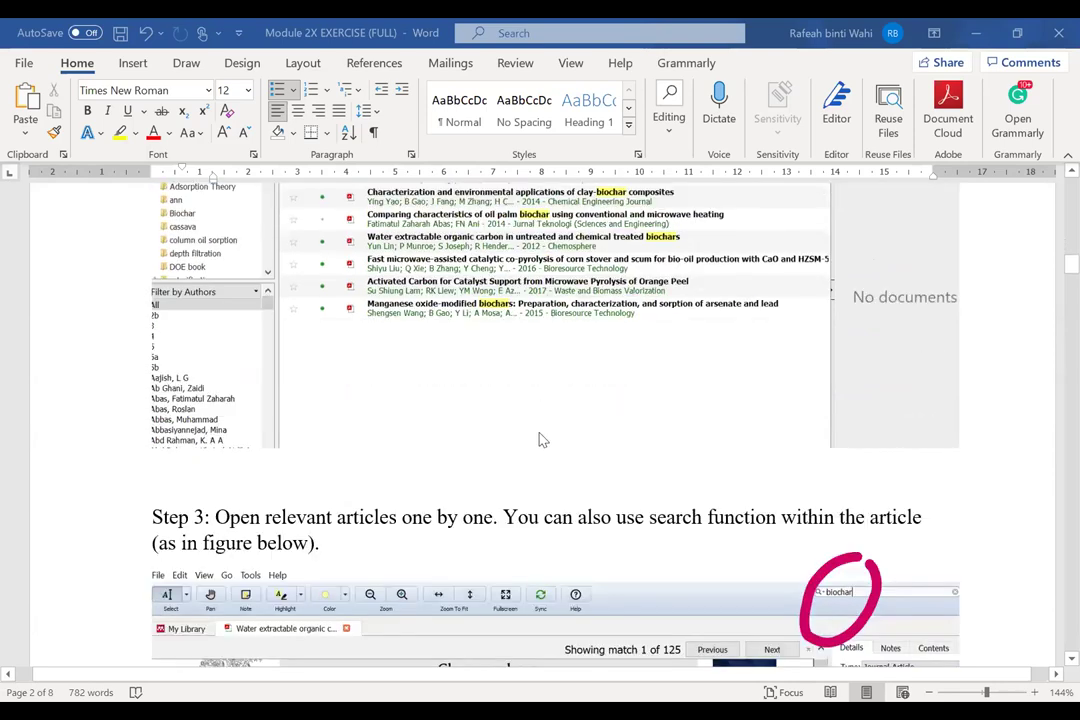
scroll(540, 436, "down", 3)
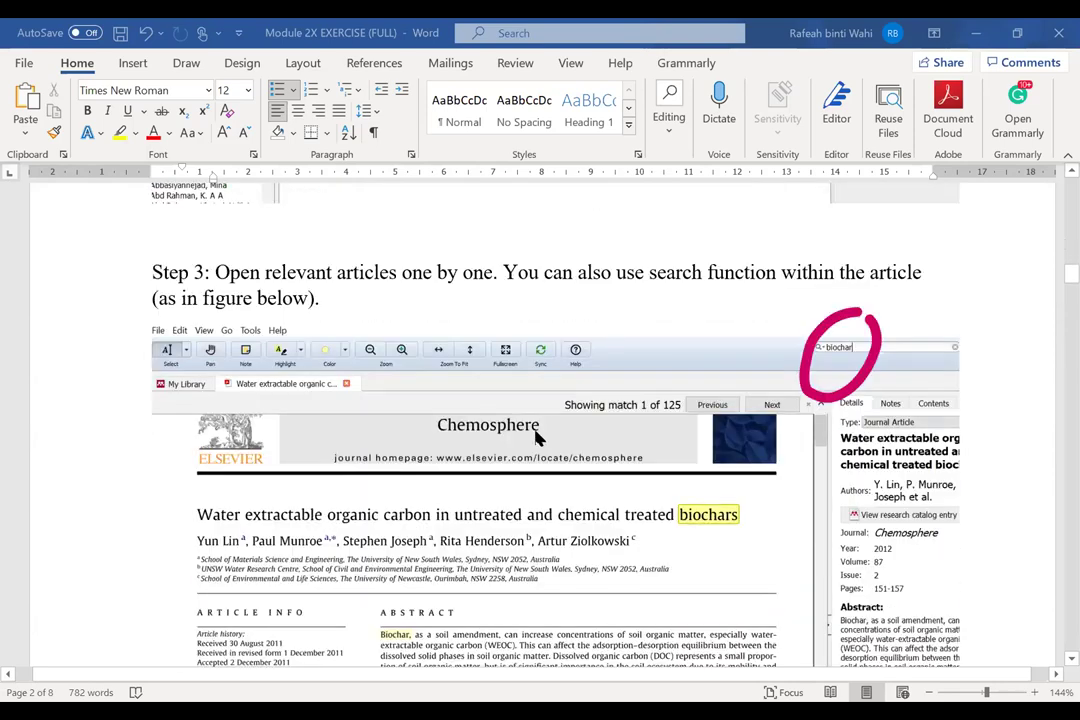
scroll(545, 440, "down", 2)
scroll(710, 475, "down", 2)
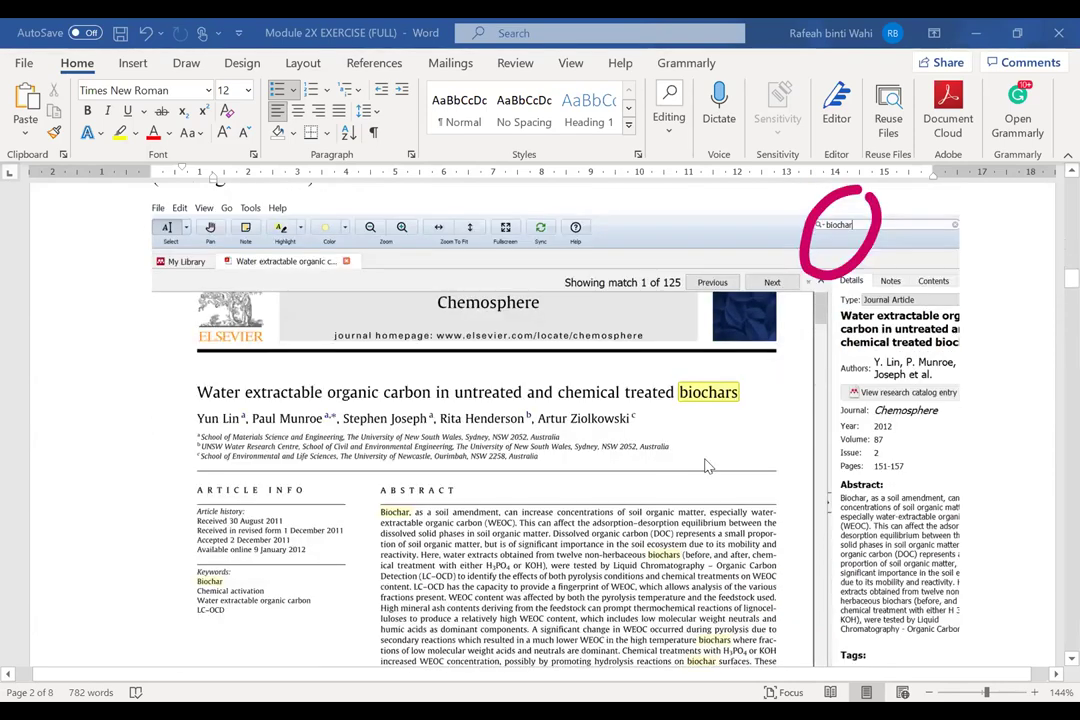
scroll(555, 450, "down", 2)
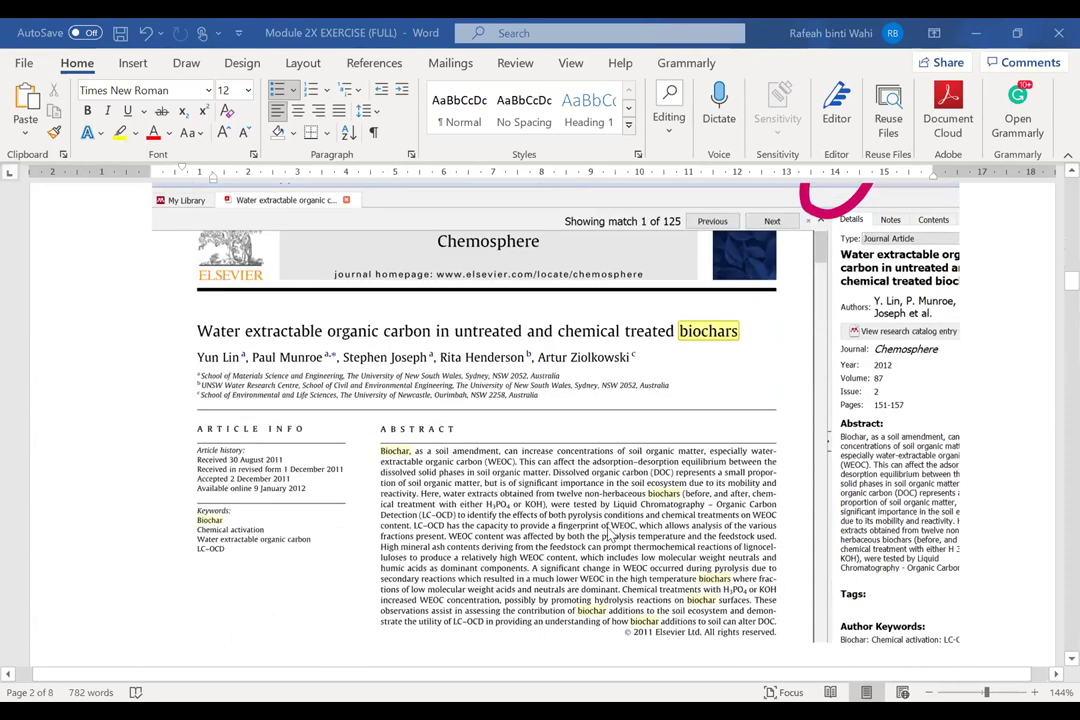
scroll(603, 555, "down", 3)
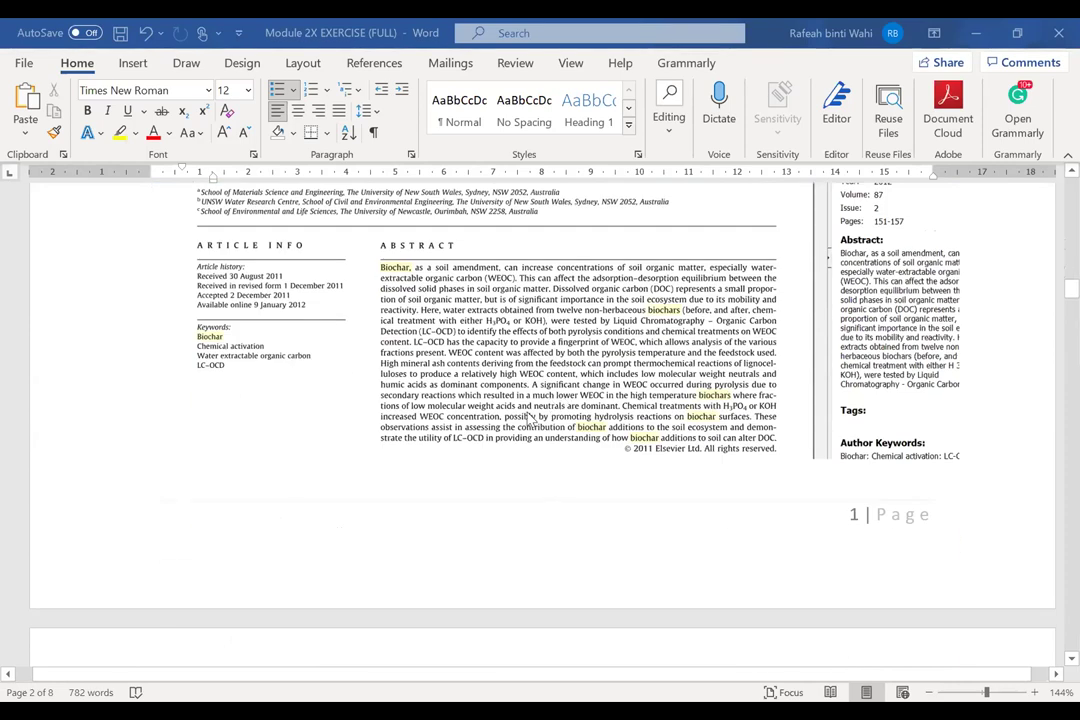
Step: Examine the "Biochar definition" extraction table, from its references and extracted information down to the repeated and contradicting information rows
scroll(518, 415, "down", 5)
scroll(518, 425, "down", 3)
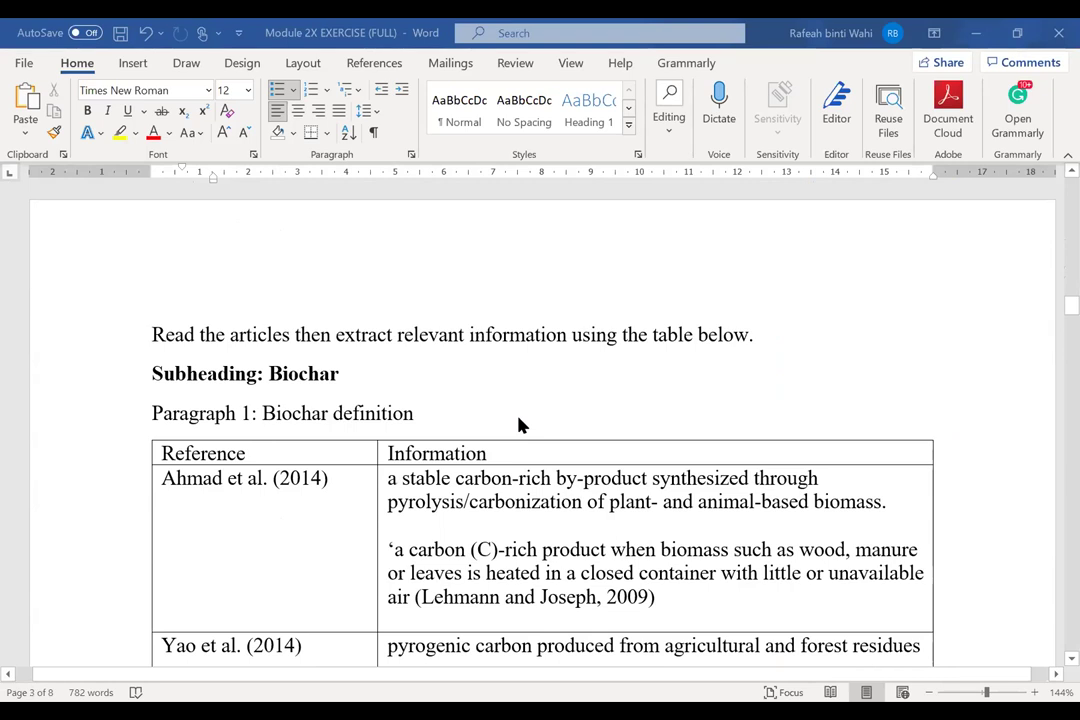
scroll(518, 425, "down", 2)
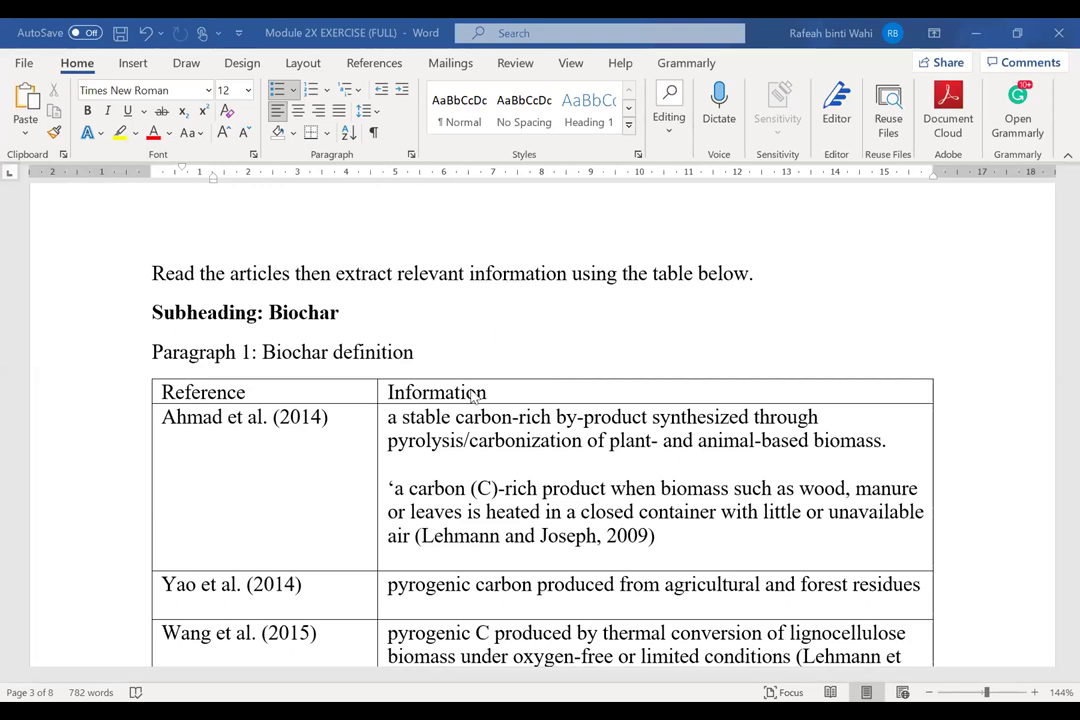
scroll(345, 413, "down", 3)
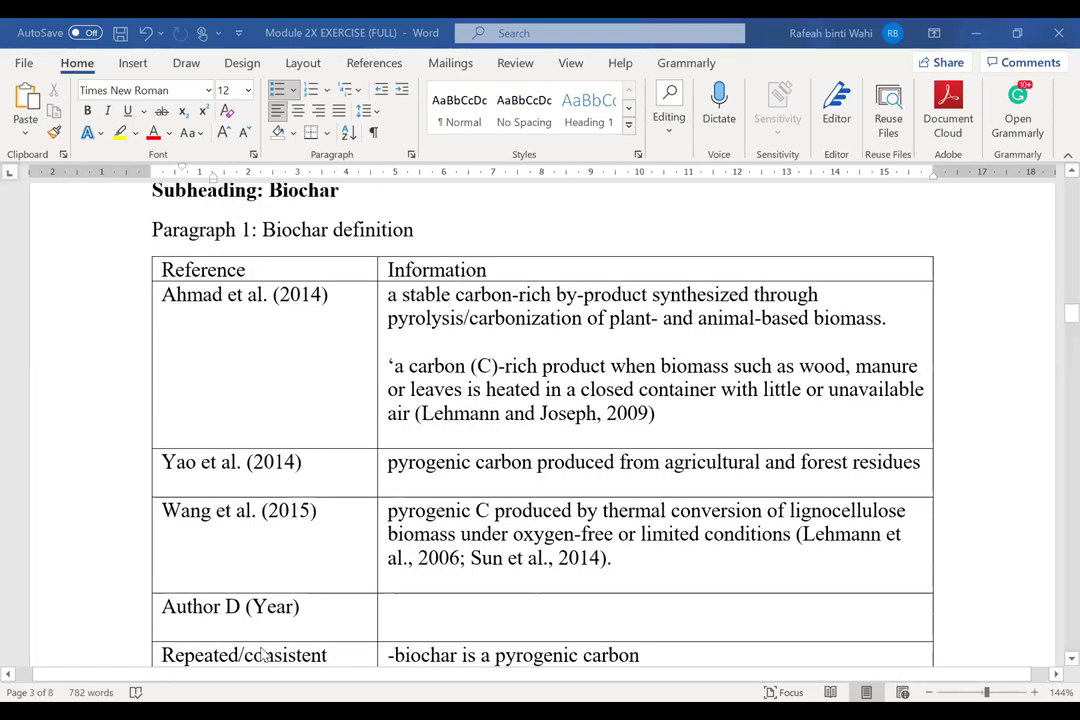
scroll(310, 517, "up", 3)
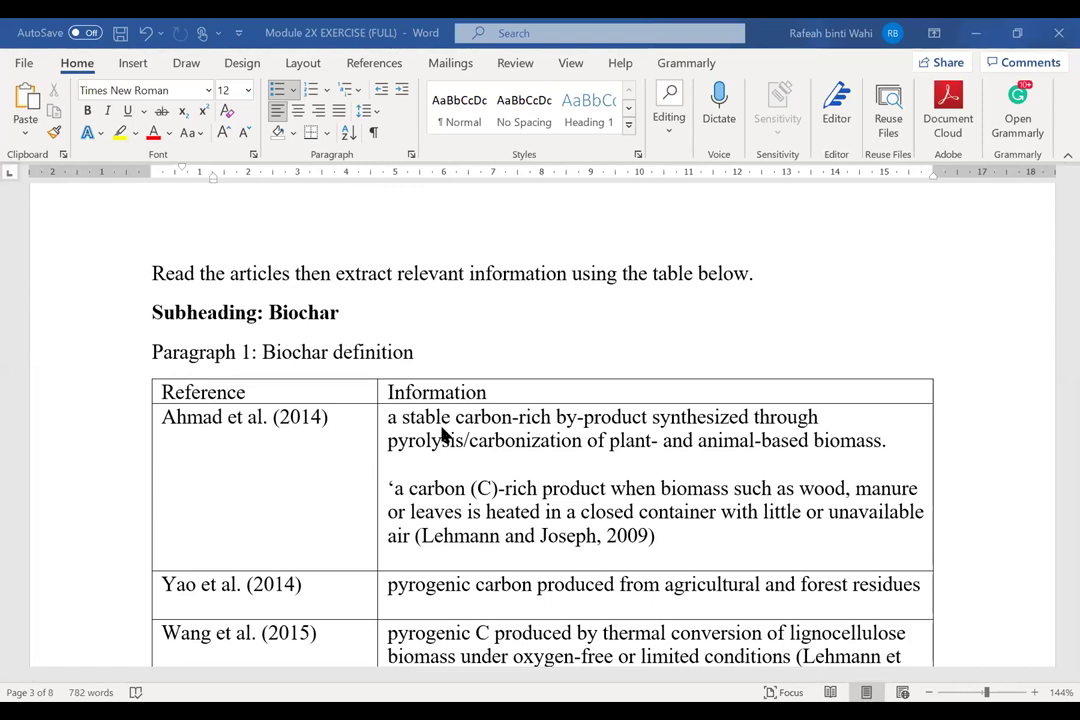
scroll(298, 510, "down", 1)
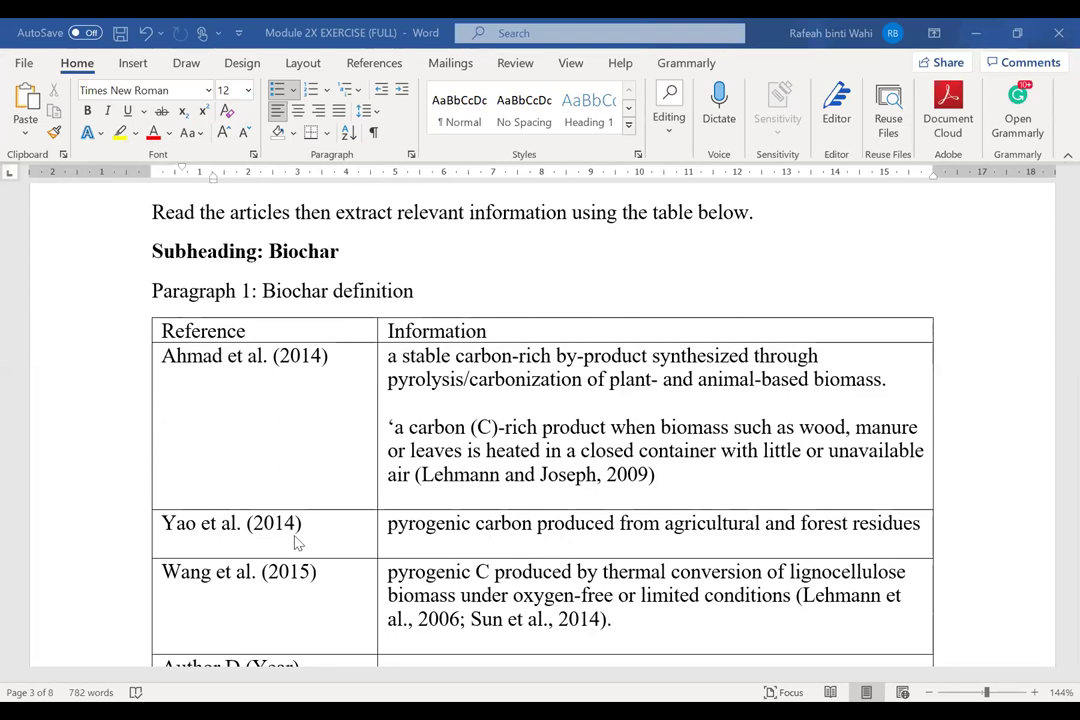
scroll(565, 580, "down", 2)
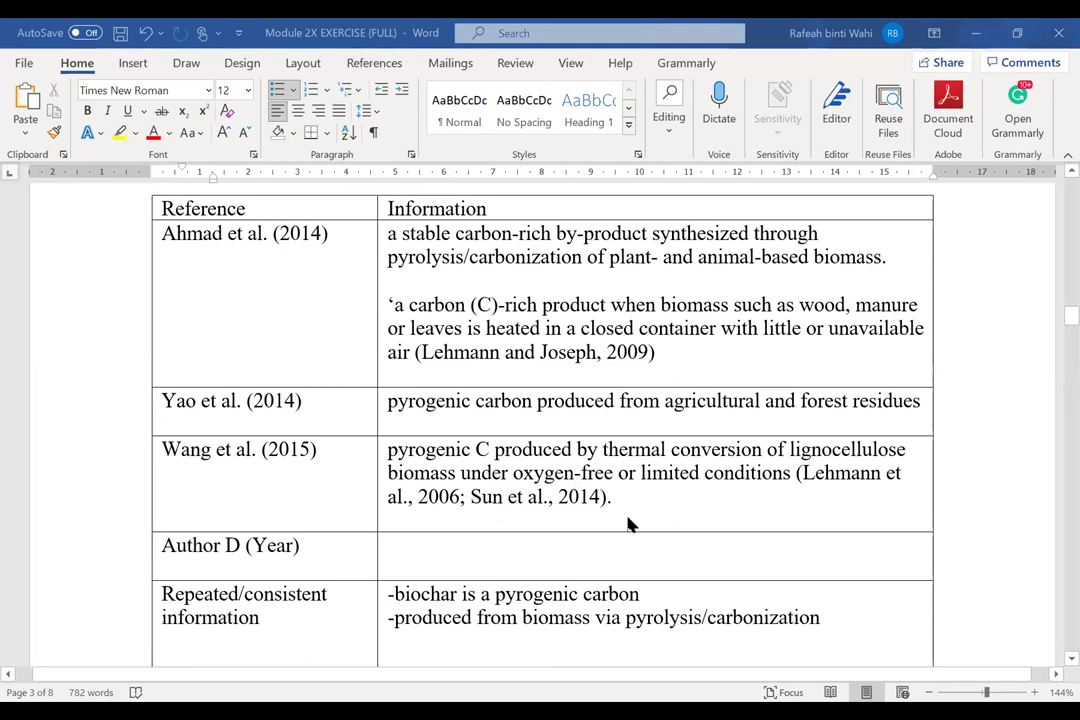
scroll(417, 525, "down", 1)
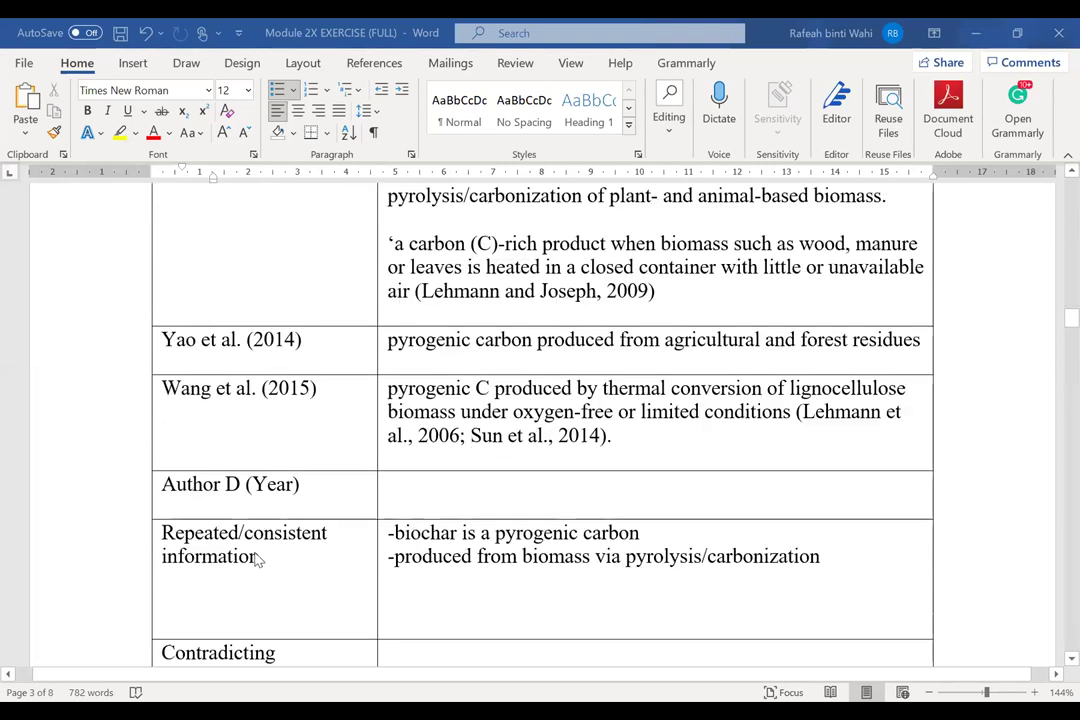
scroll(437, 563, "down", 1)
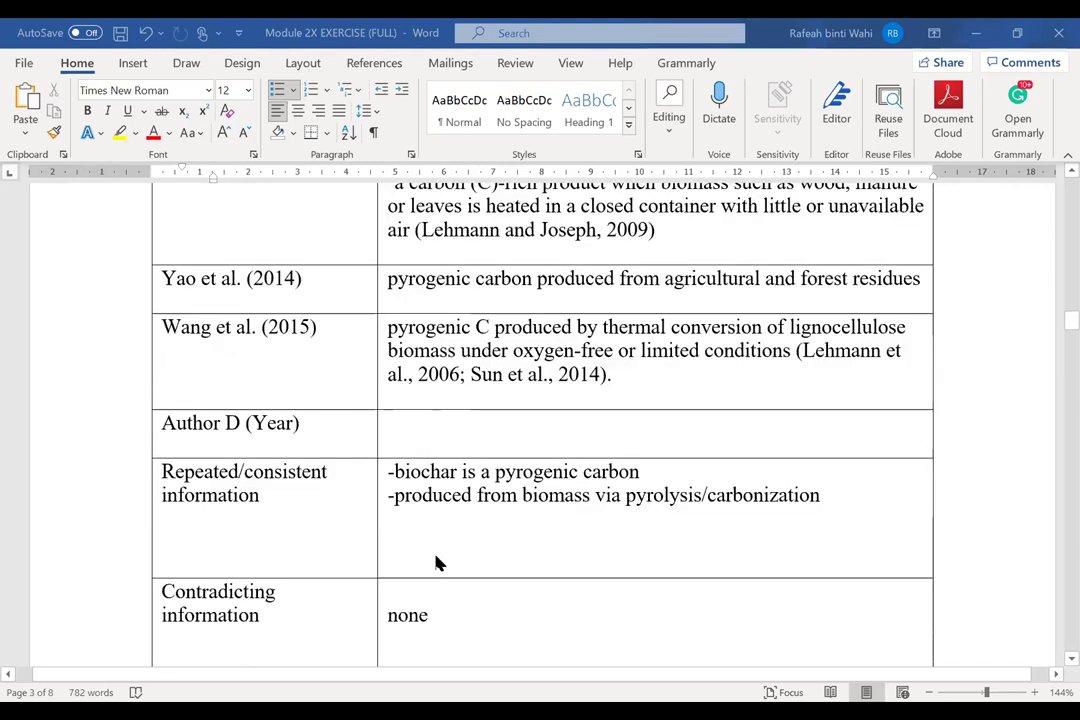
Step: Select the repeated/consistent and contradicting information entries in the biochar definition table to point them out, and clear the selection
left_click_drag(393, 472, 449, 497)
scroll(458, 518, "down", 1)
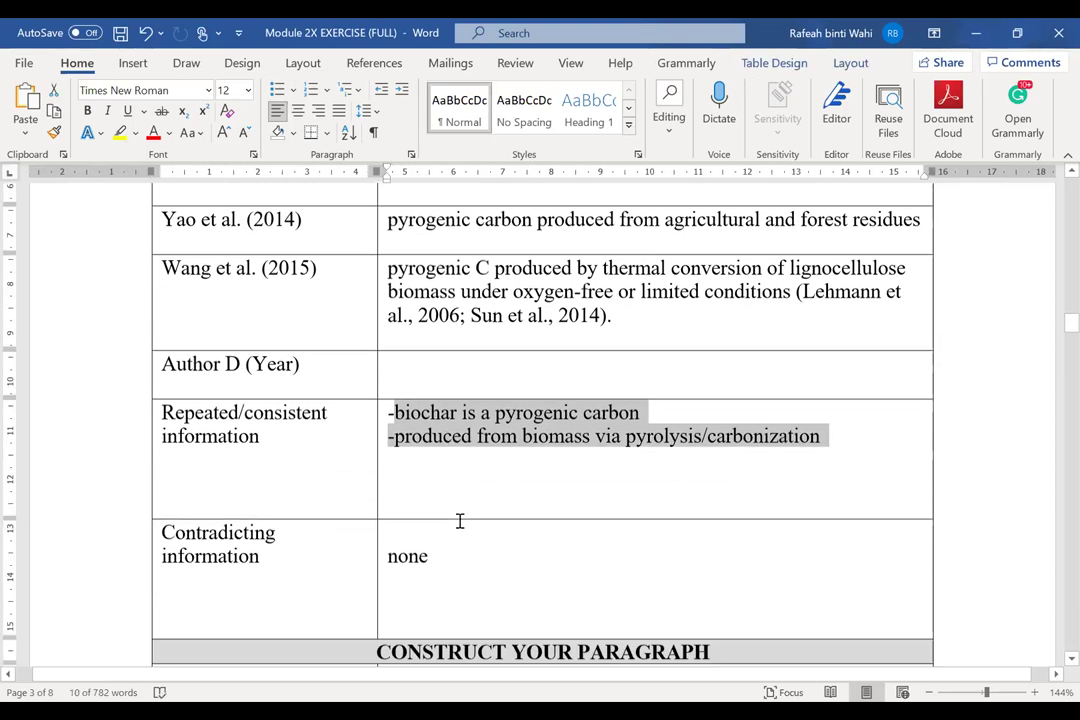
left_click(229, 549)
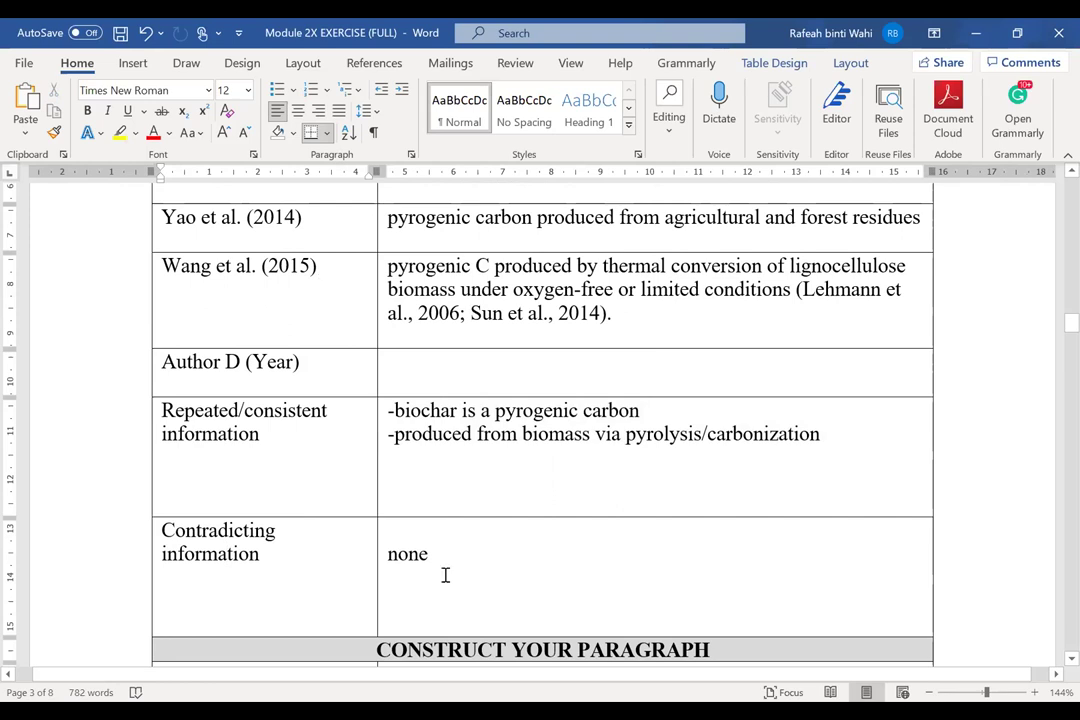
left_click_drag(437, 555, 387, 553)
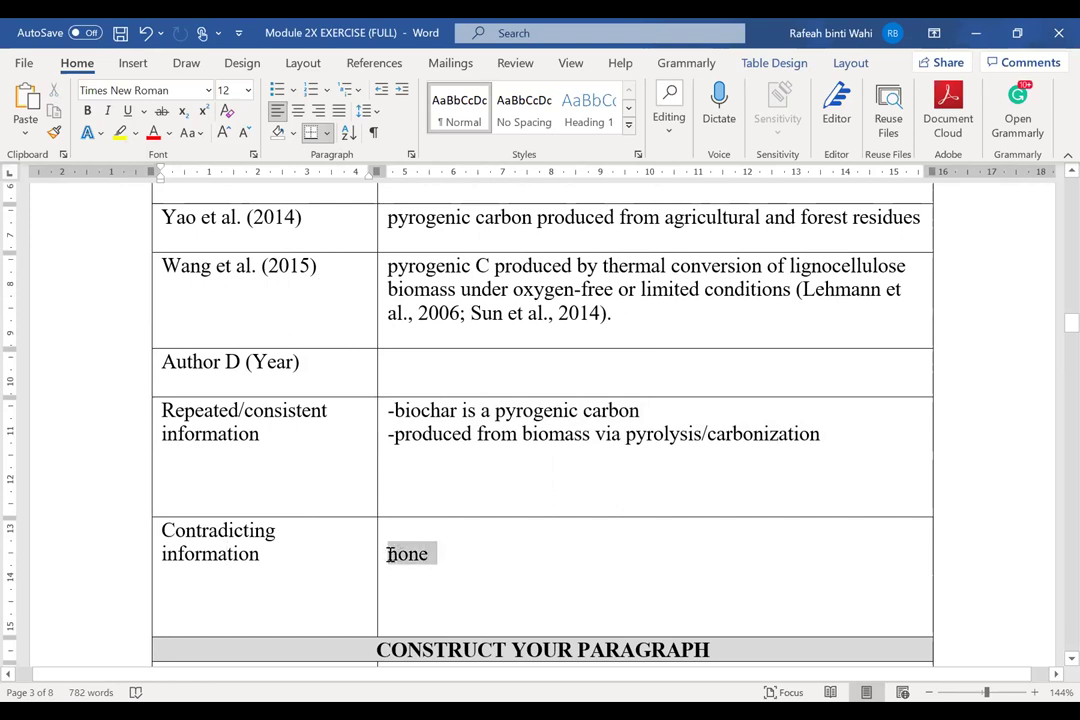
left_click(455, 573)
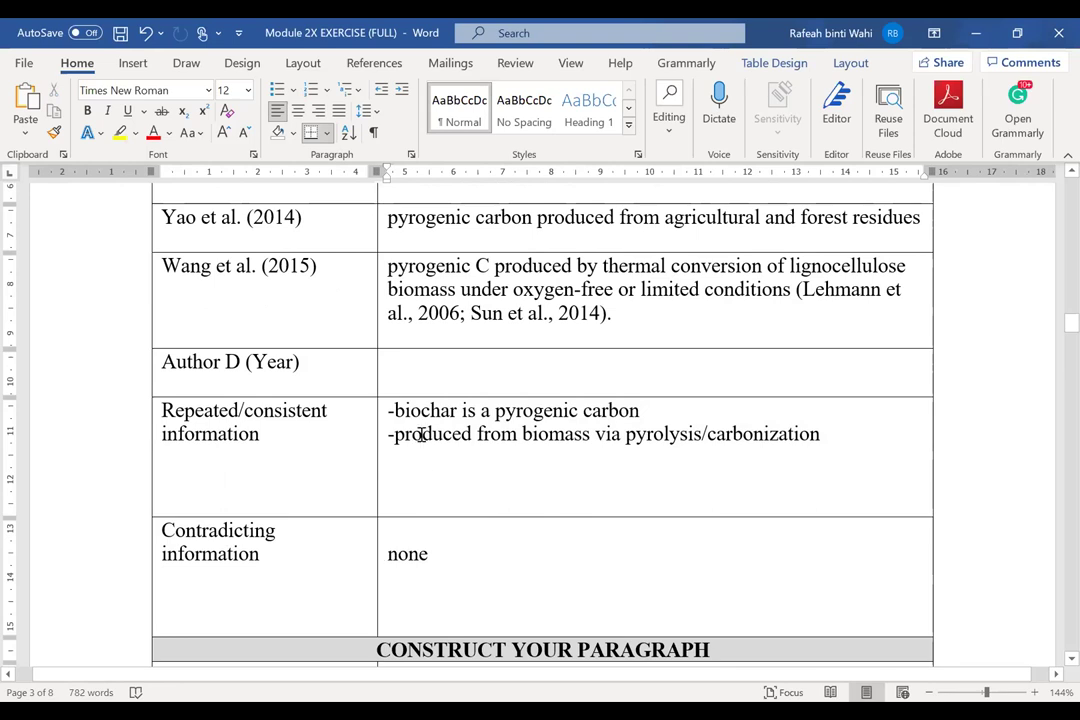
left_click_drag(164, 415, 574, 582)
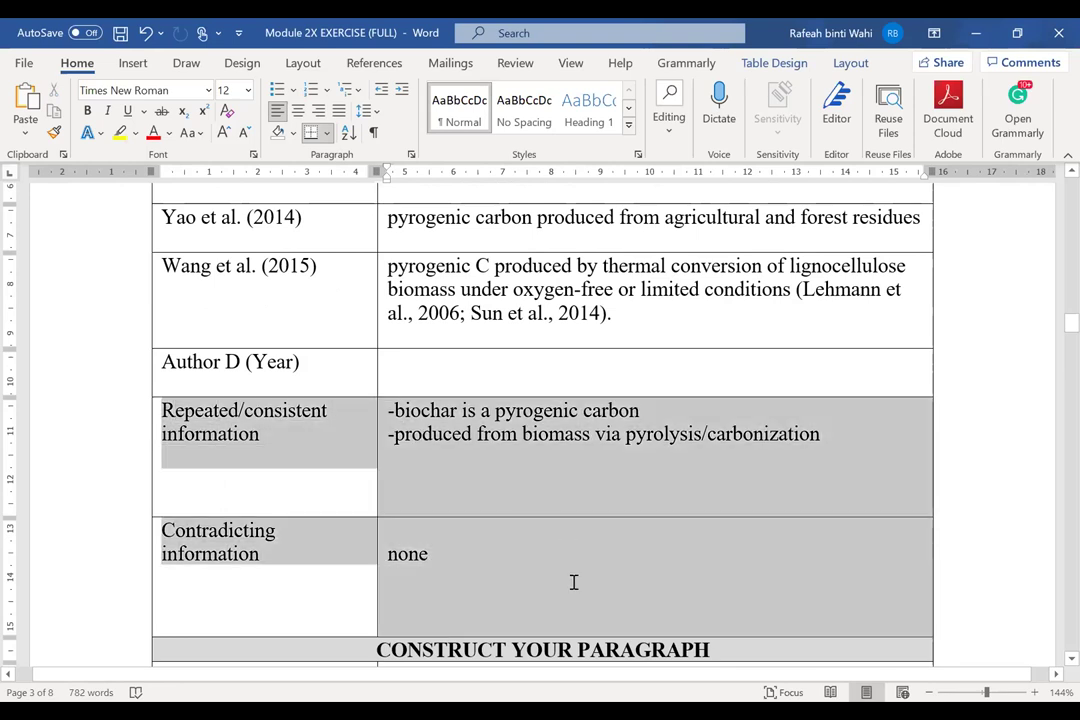
left_click(397, 434)
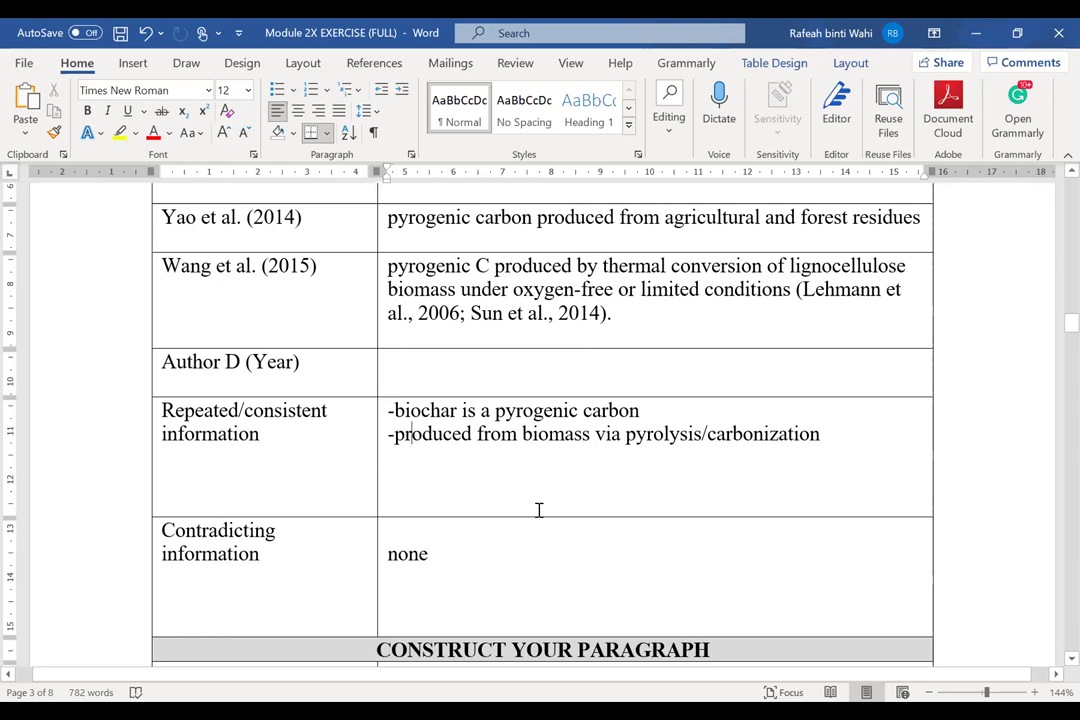
Step: Examine the "Construct your paragraph" template for the biochar definition against the repeated/consistent and contradicting information entries
scroll(545, 538, "down", 5)
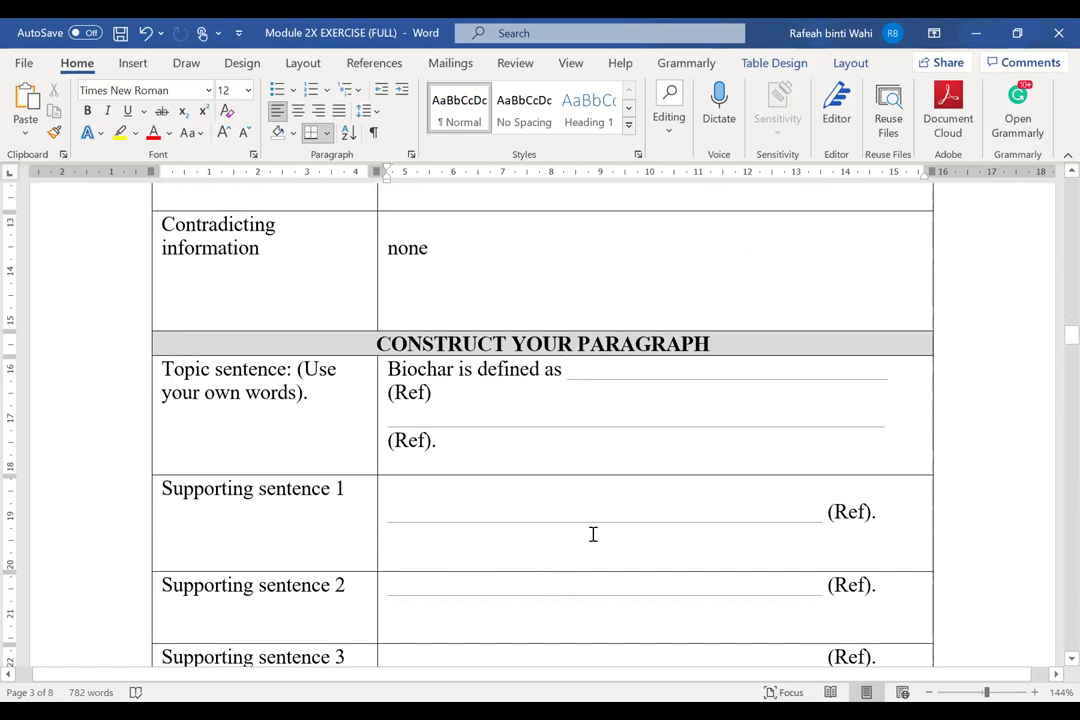
scroll(580, 535, "down", 1)
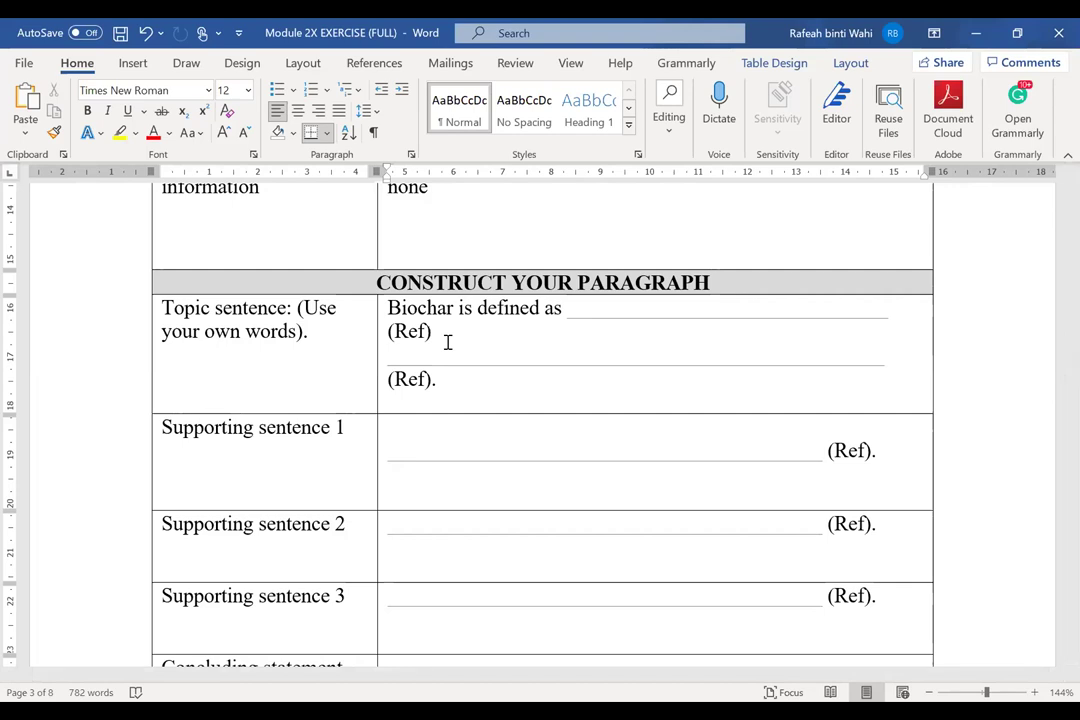
scroll(447, 342, "up", 5)
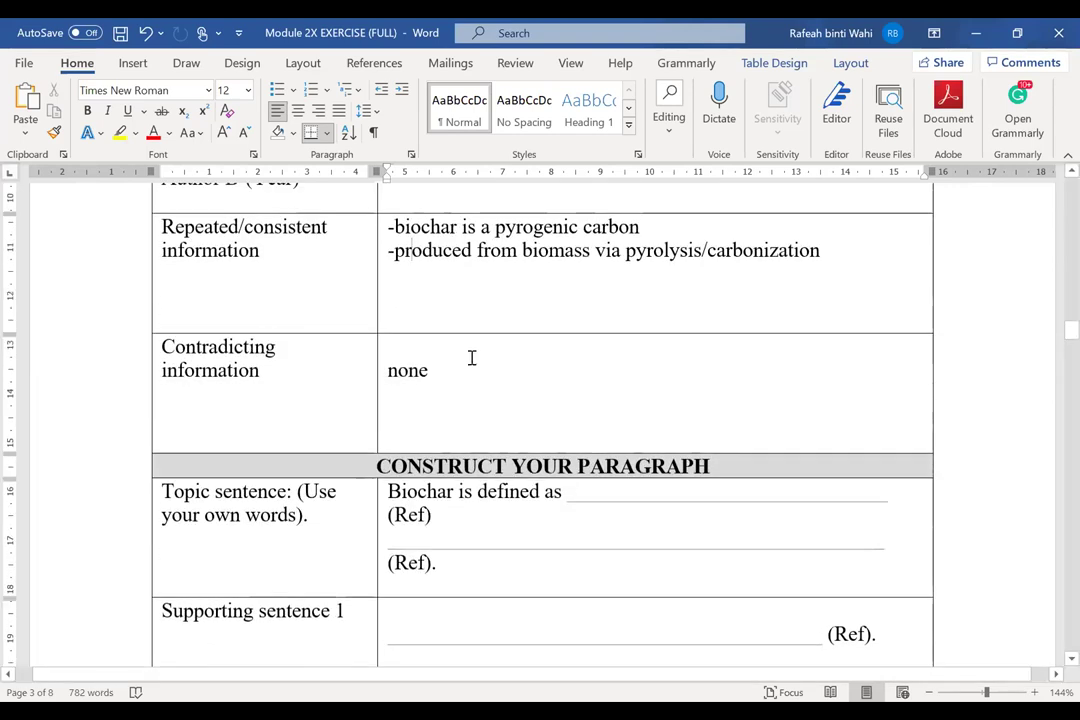
scroll(472, 358, "up", 1)
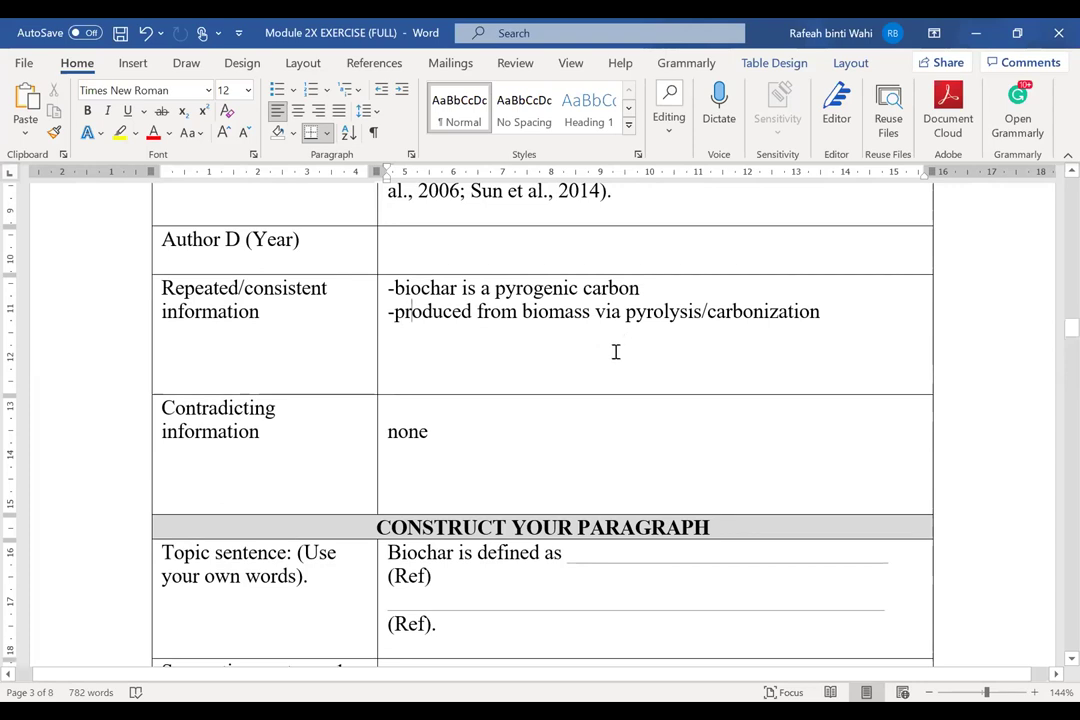
scroll(615, 352, "down", 4)
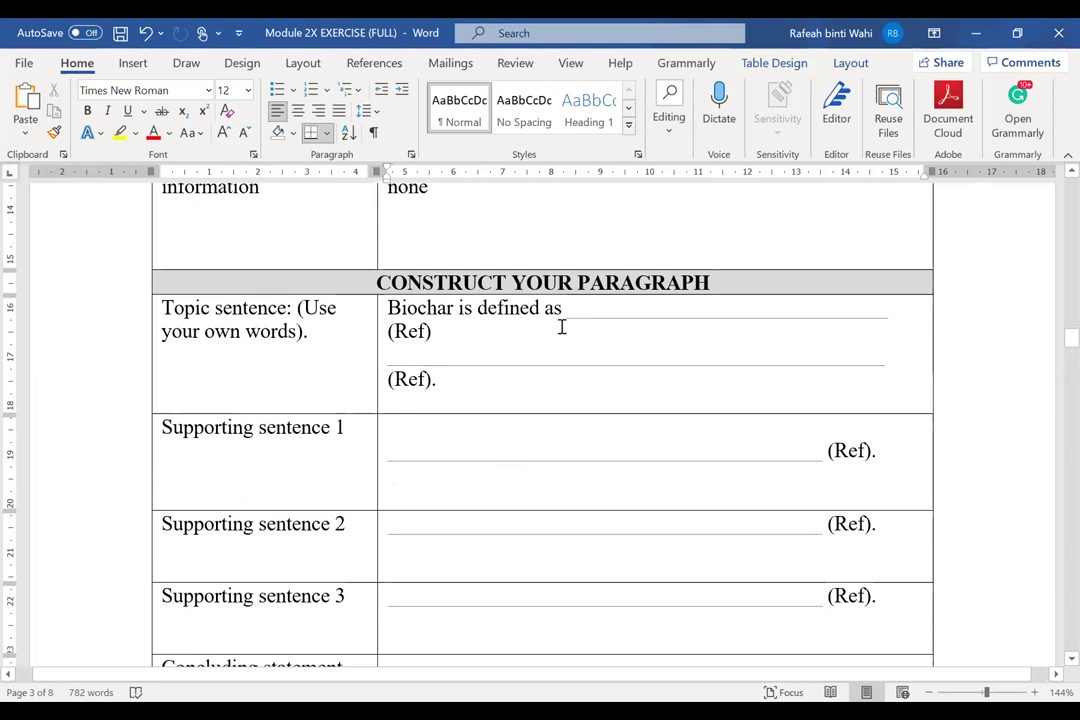
scroll(357, 465, "down", 1)
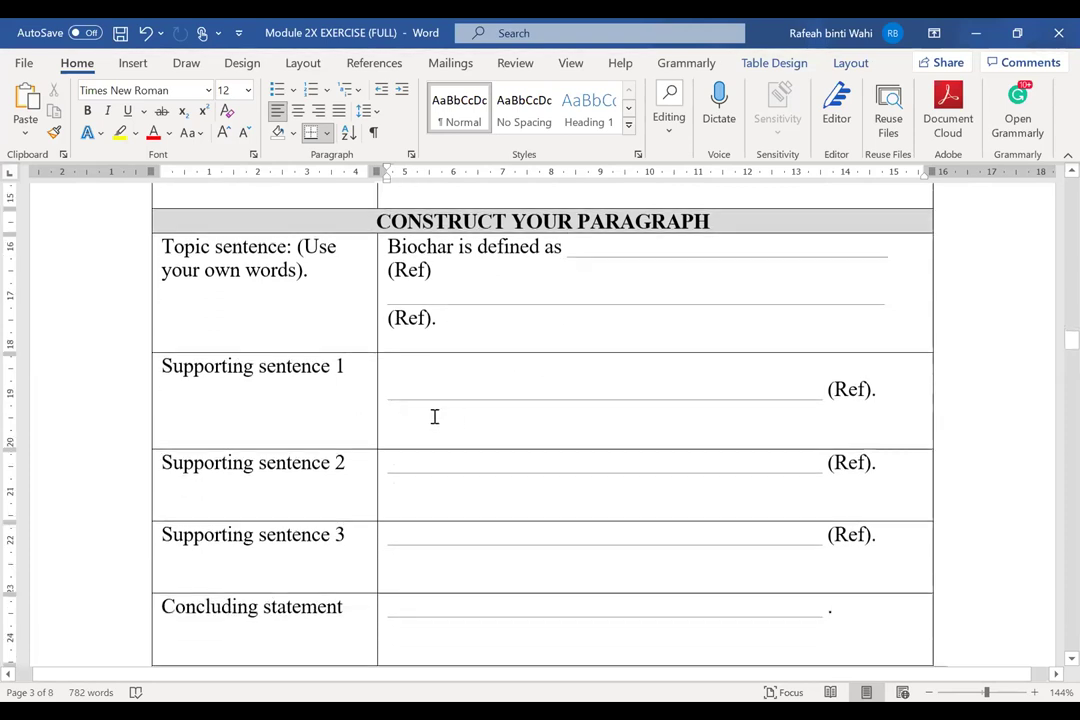
scroll(410, 426, "up", 1)
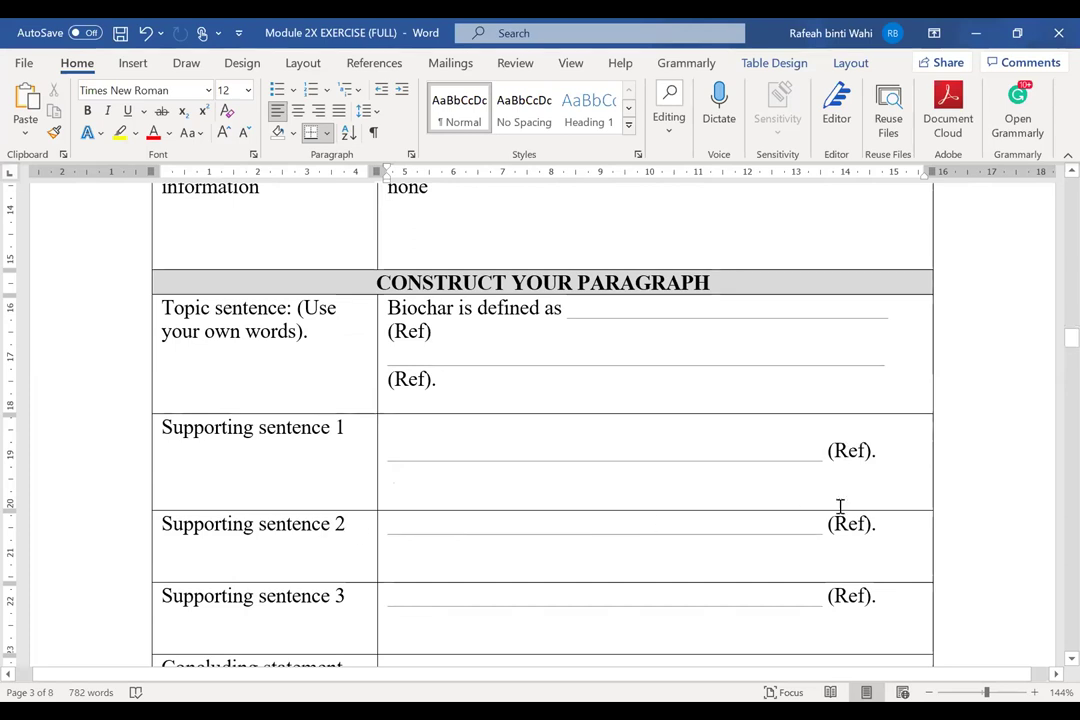
scroll(815, 590, "down", 1)
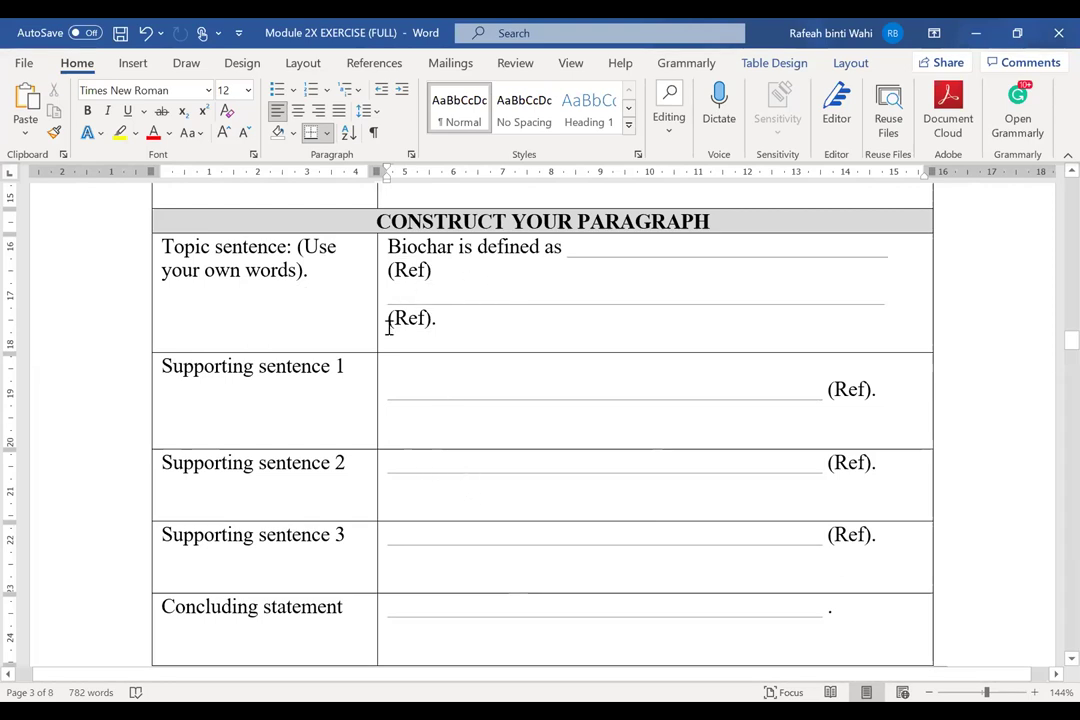
Step: Read the instruction to repeat the method for other "Biochar" paragraphs and examine the "Paragraph 2: Sources of Biochar" table
scroll(390, 347, "down", 10)
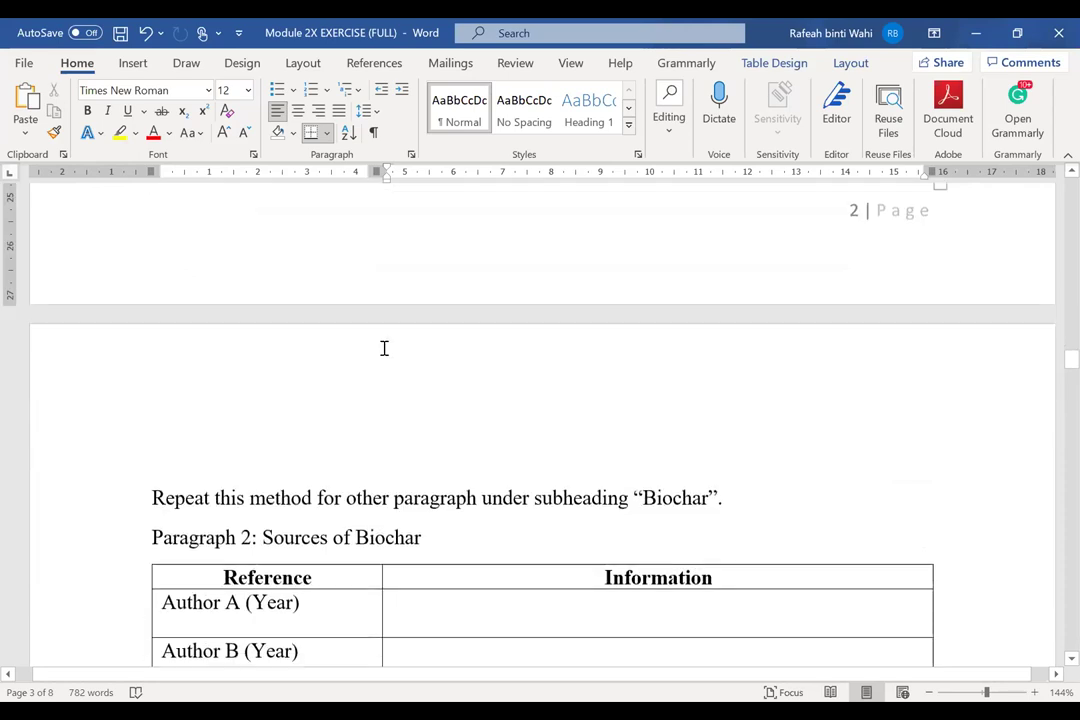
scroll(388, 342, "down", 1)
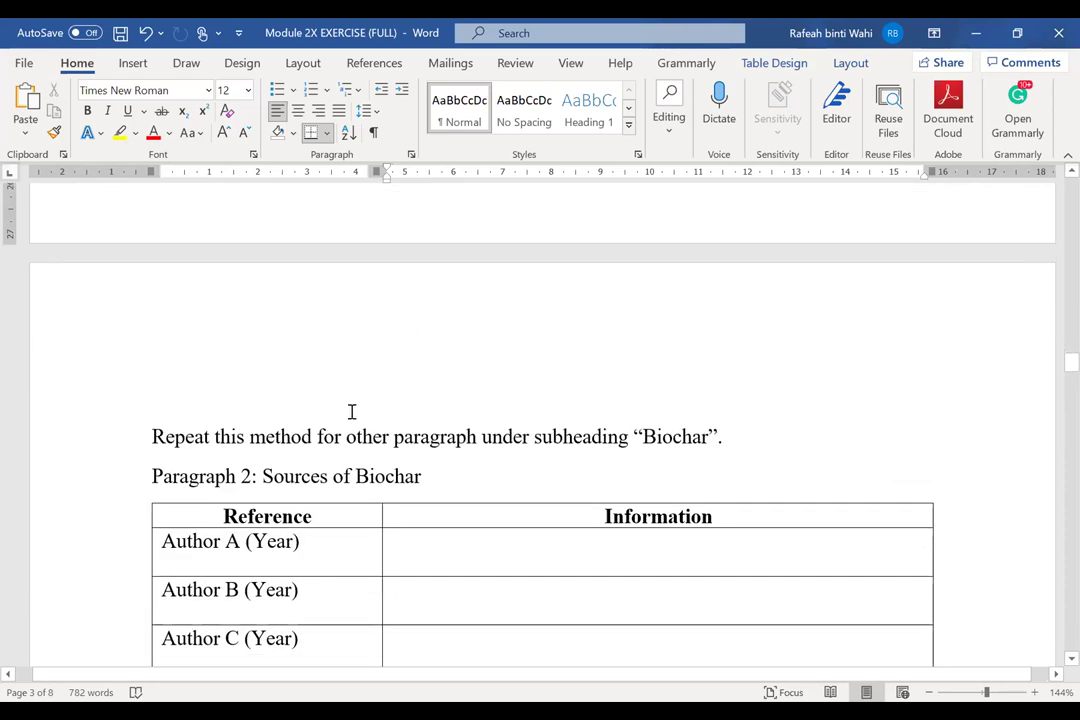
scroll(395, 410, "down", 2)
scroll(395, 416, "down", 1)
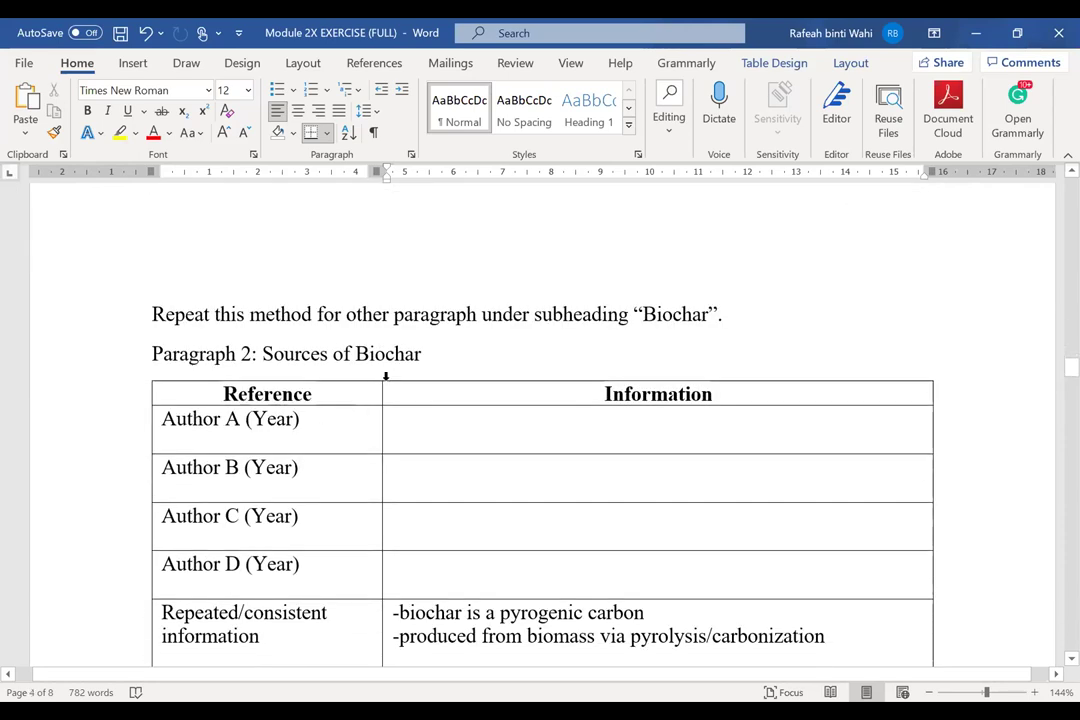
scroll(480, 375, "up", 1)
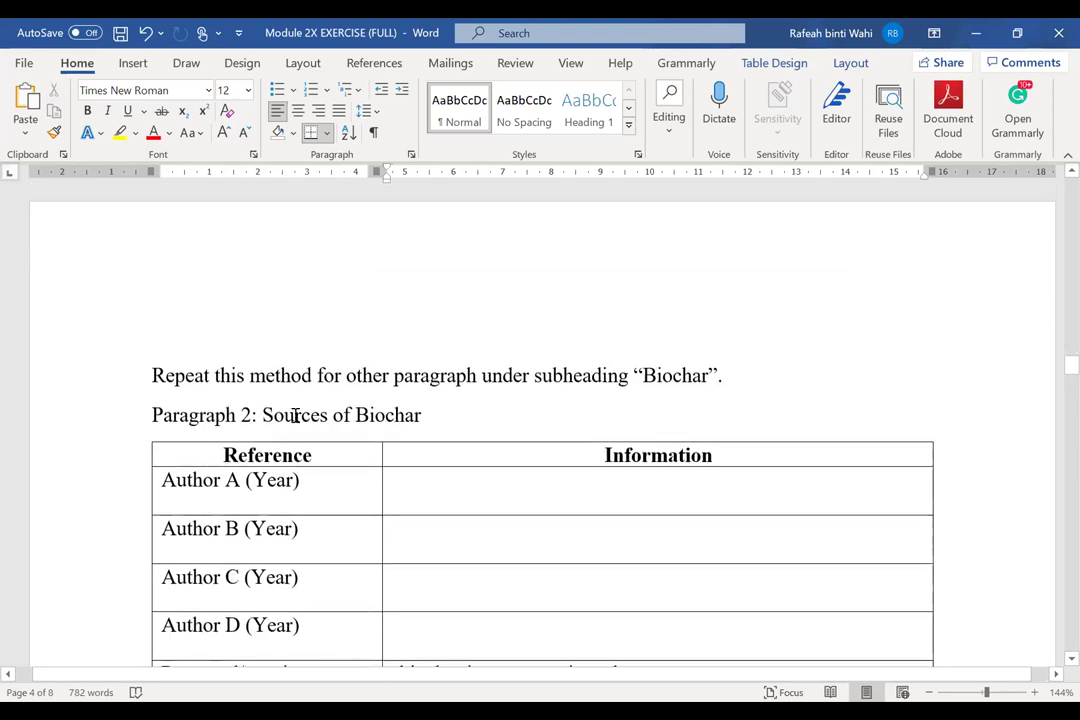
scroll(382, 433, "down", 1)
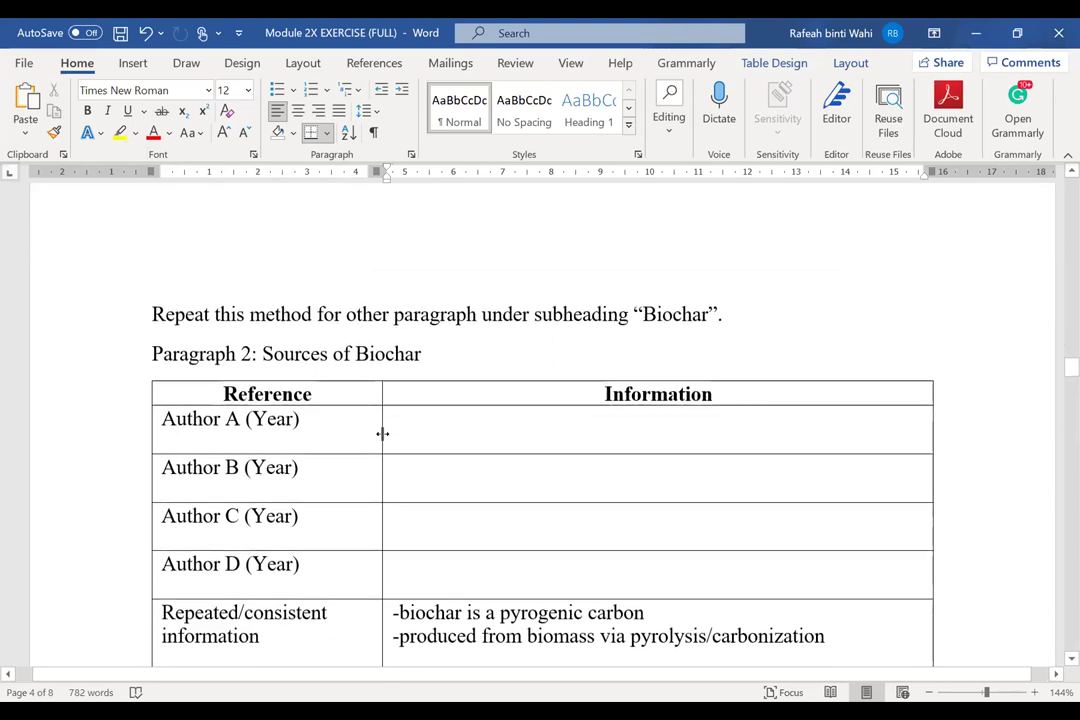
scroll(382, 433, "down", 1)
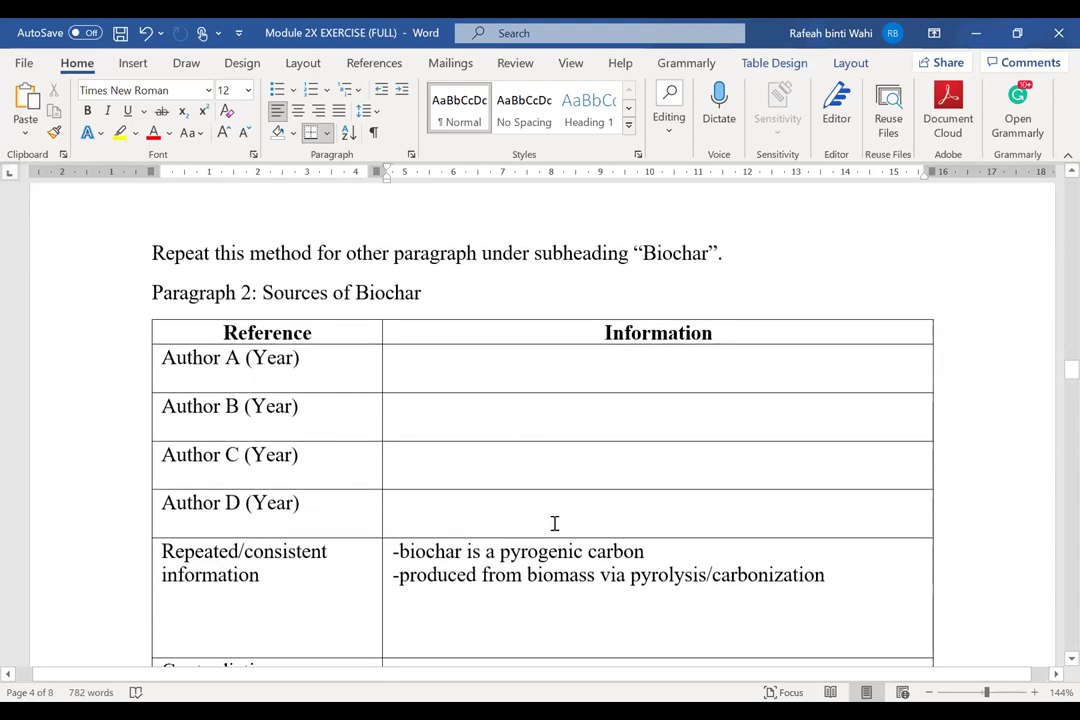
Step: Skim the paragraph templates for biochar properties 1 to 3 and bring up "Table 1. Methods for treating oily wastewater"
scroll(550, 505, "down", 6)
scroll(552, 506, "down", 13)
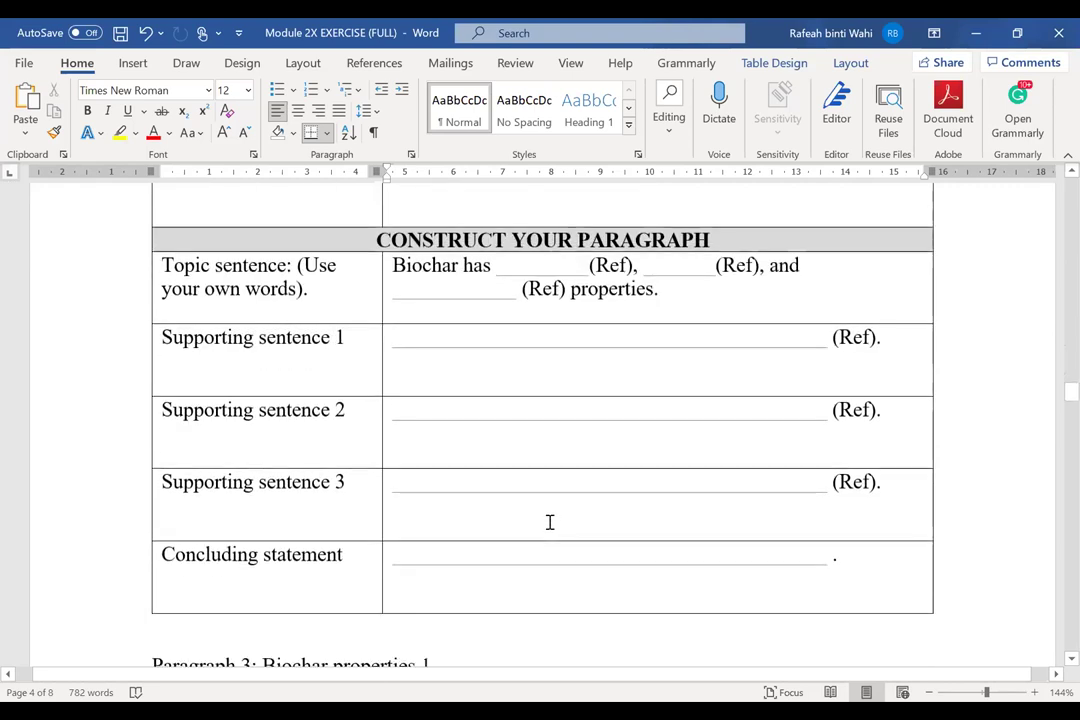
scroll(559, 504, "down", 18)
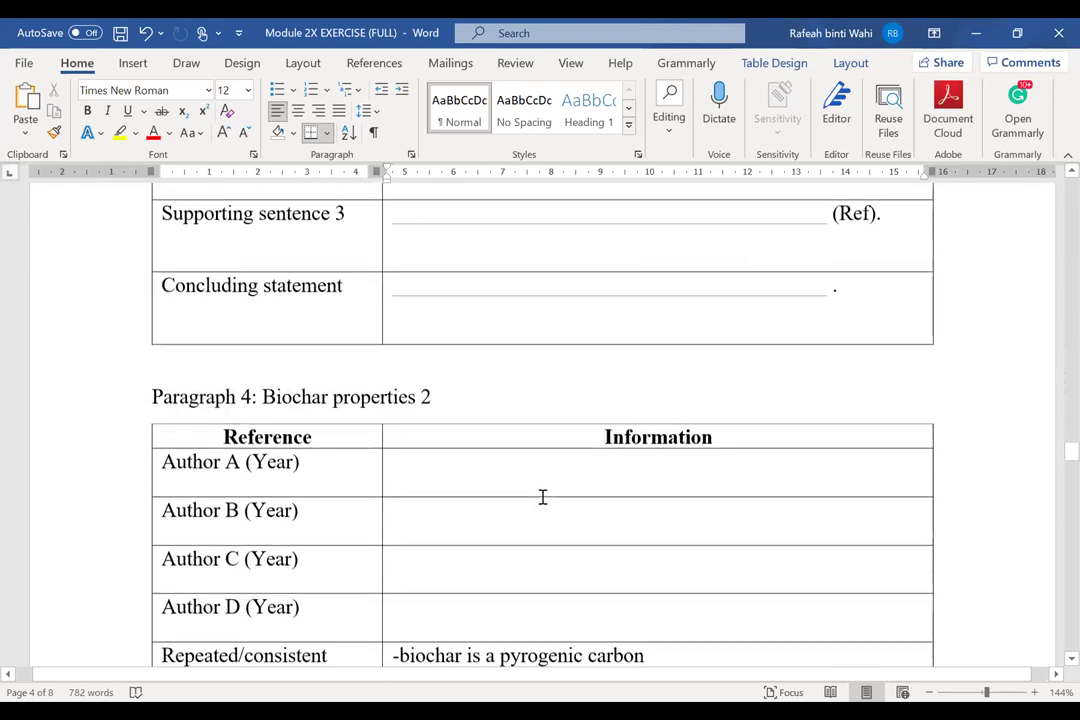
scroll(538, 495, "down", 20)
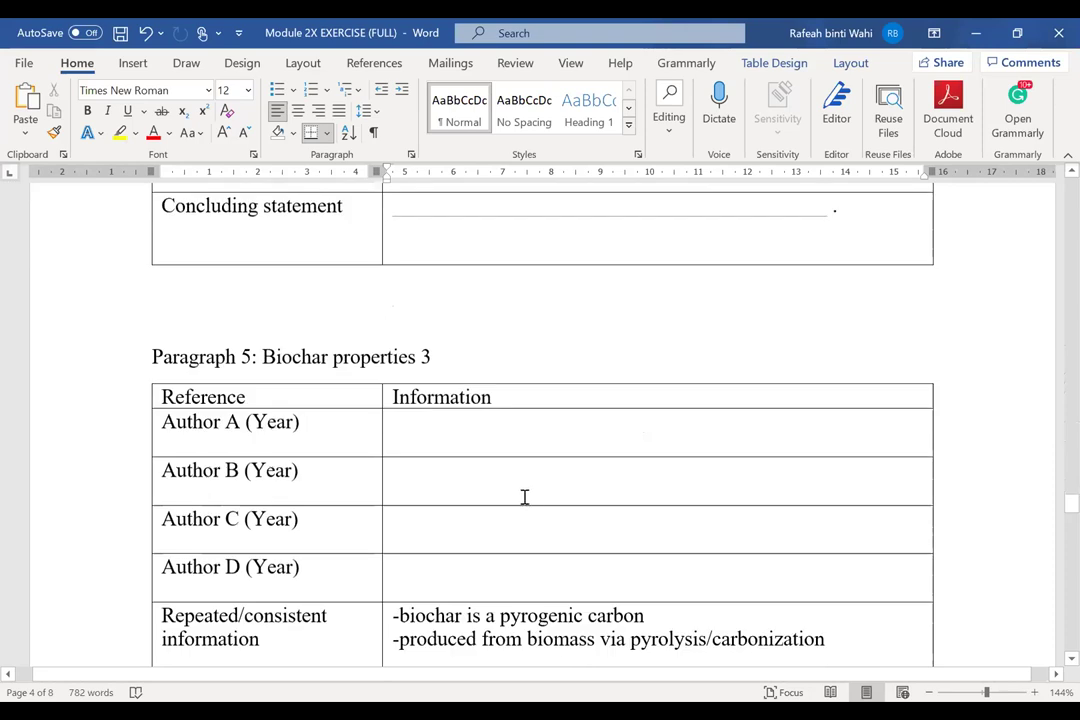
scroll(521, 501, "down", 10)
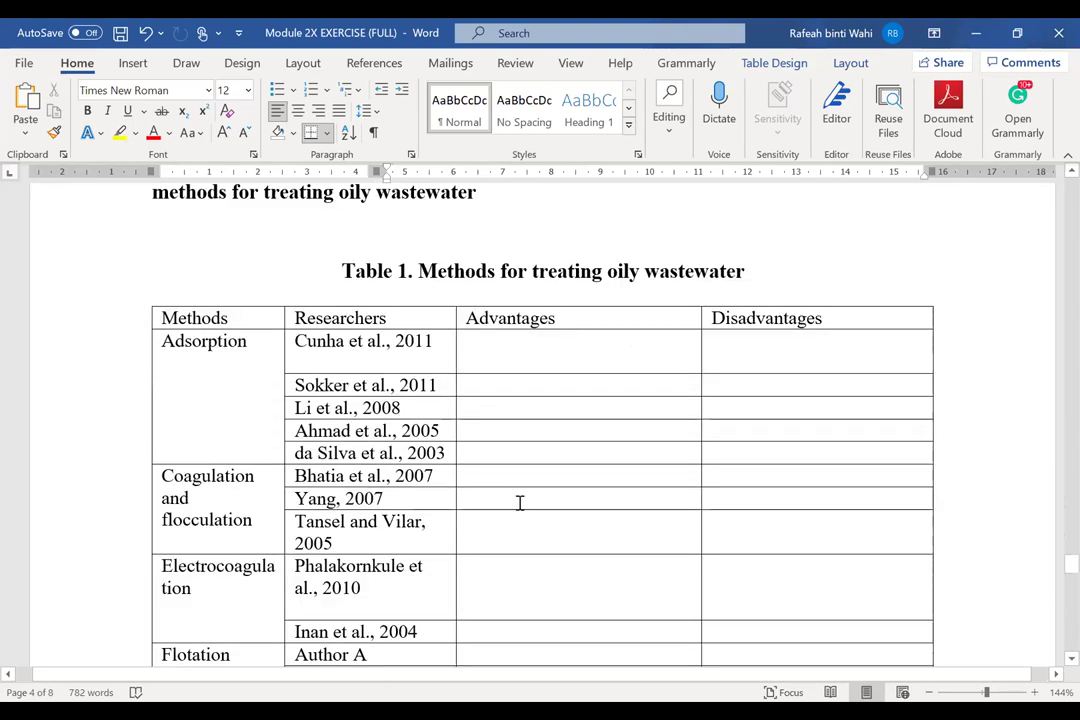
scroll(512, 505, "down", 1)
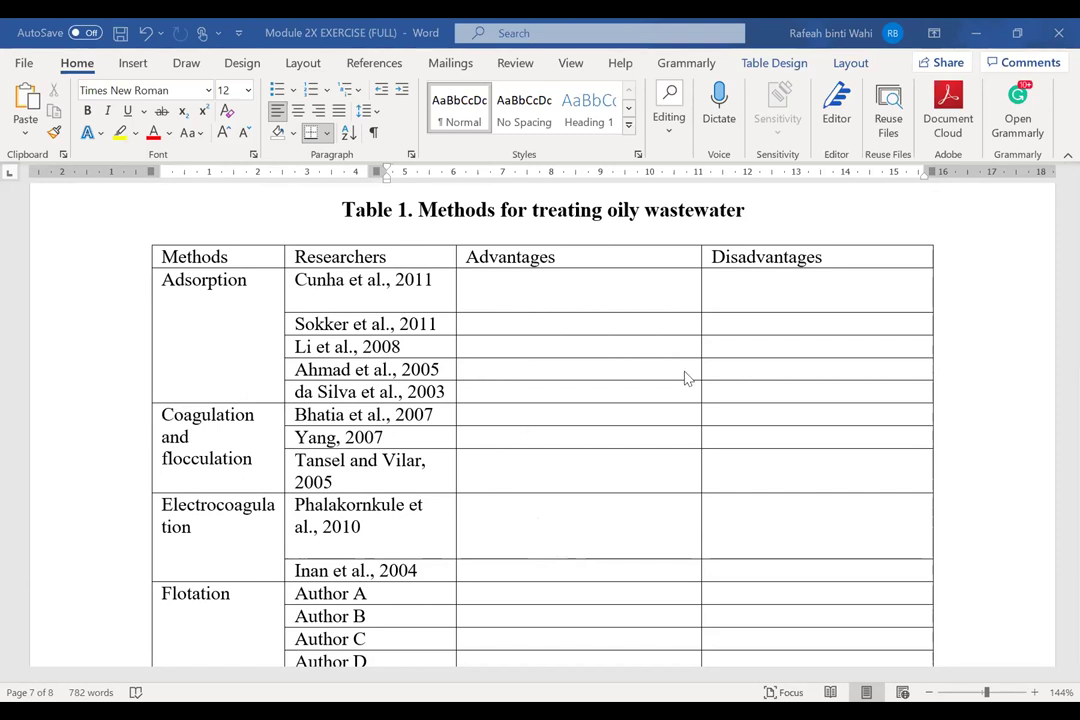
Step: Select "Methods" in Table 1's title, the Adsorption entry and its researchers to point them out, and clear the selection
left_click_drag(418, 211, 497, 211)
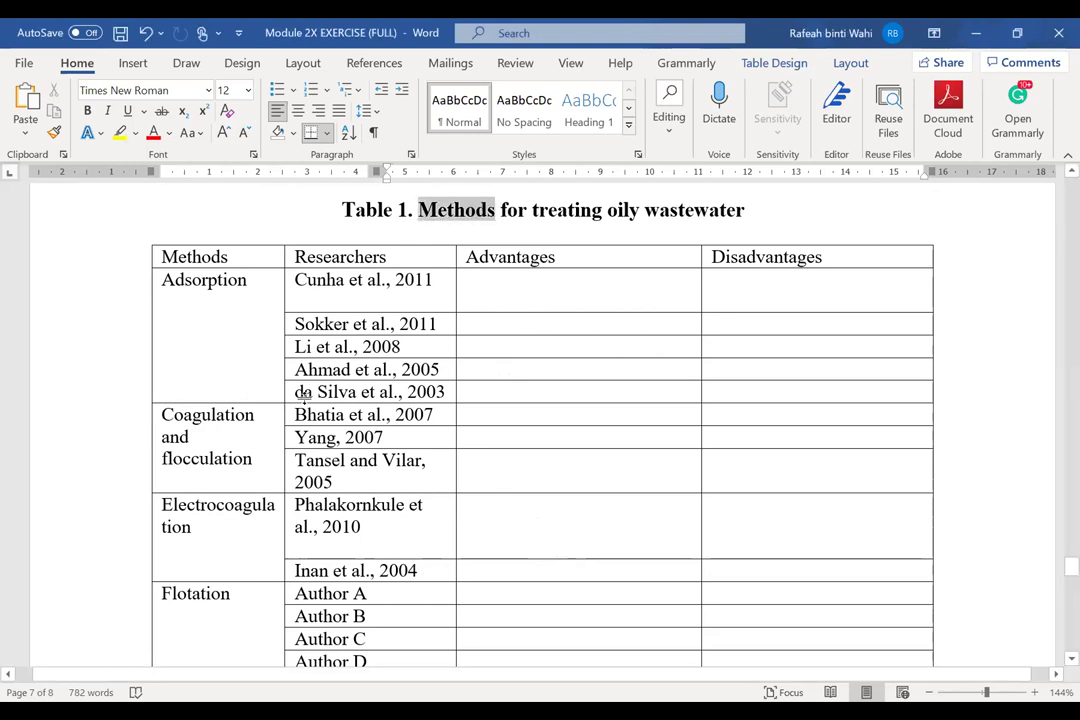
left_click(208, 281)
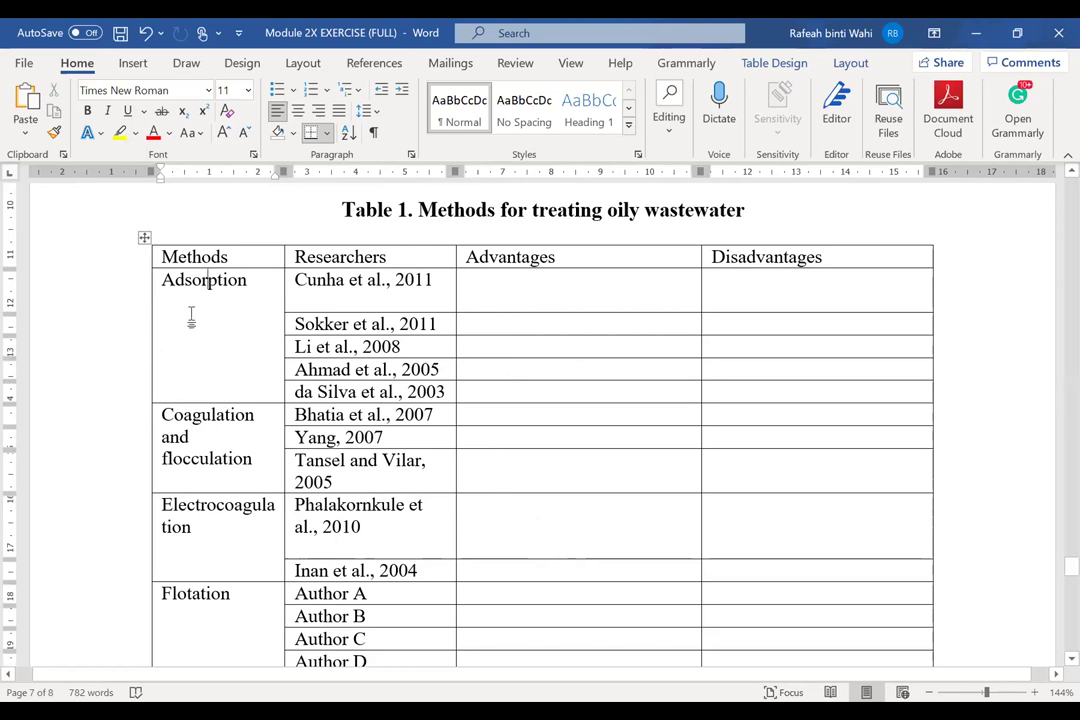
left_click_drag(163, 281, 245, 284)
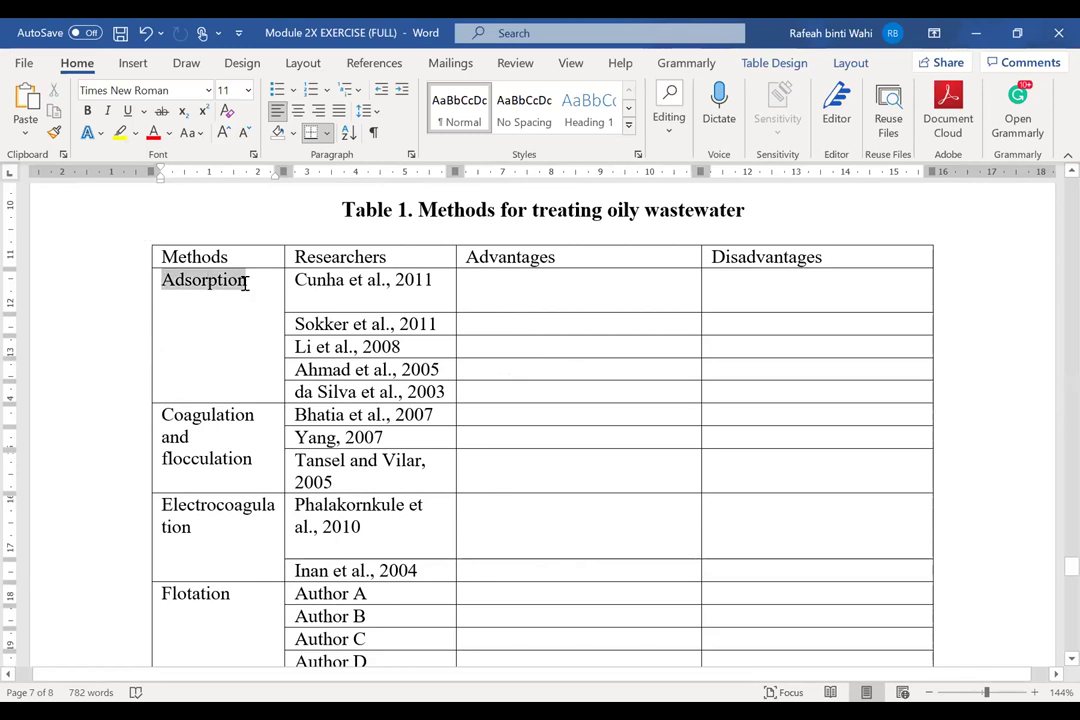
double_click(185, 438)
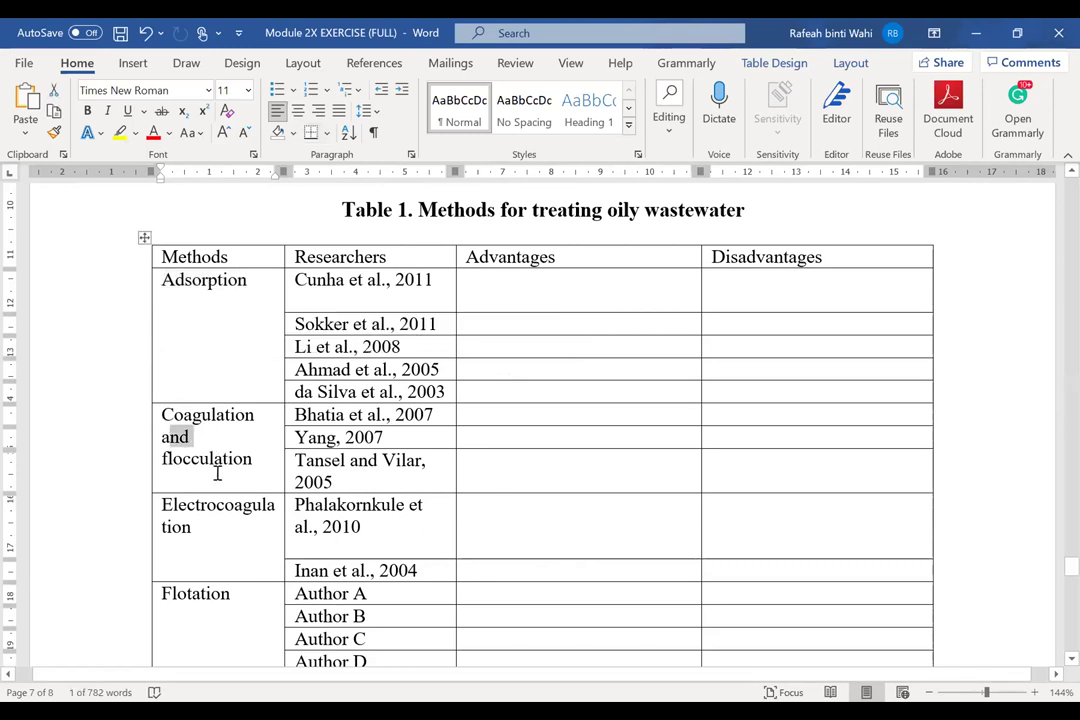
left_click(203, 281)
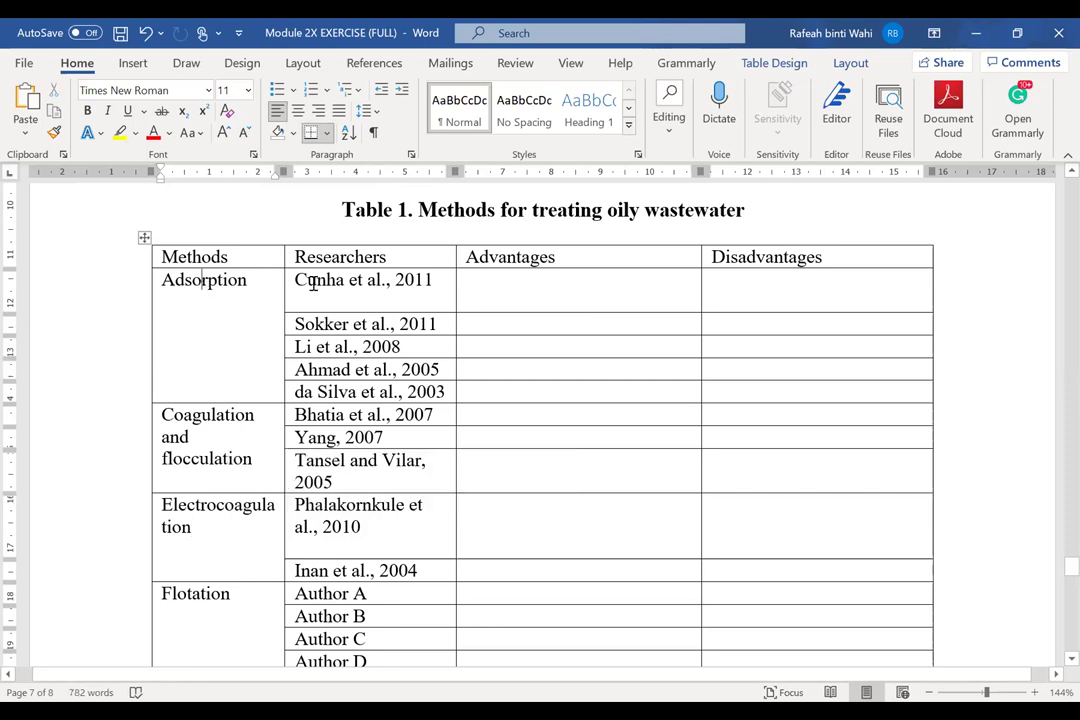
left_click_drag(313, 284, 320, 386)
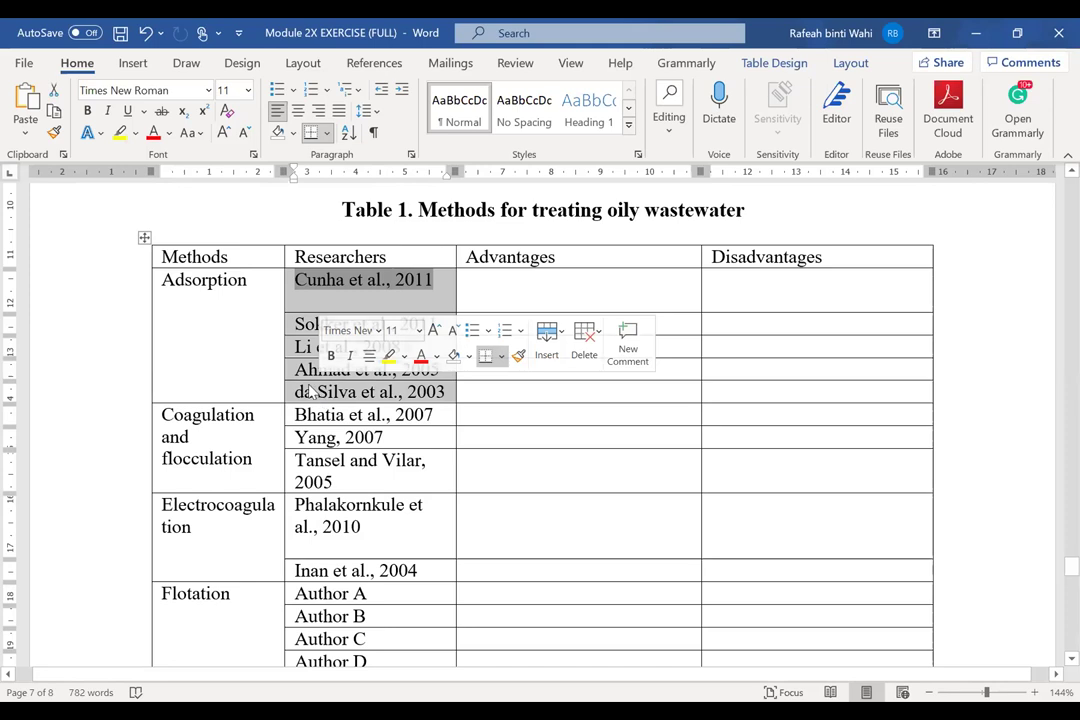
left_click(513, 284)
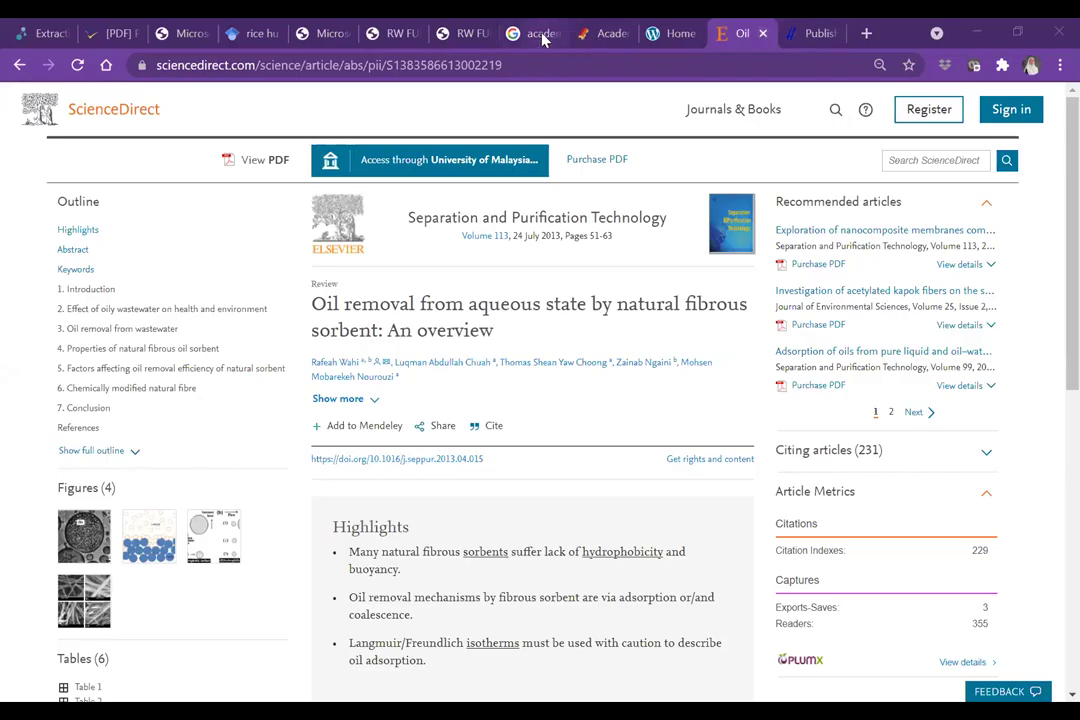
Step: In Chrome, look through the open synthesis matrix, academic phrasebank search, Google Scholar, REF-N-WRITE and ScienceDirect pages
left_click(540, 33)
left_click(323, 33)
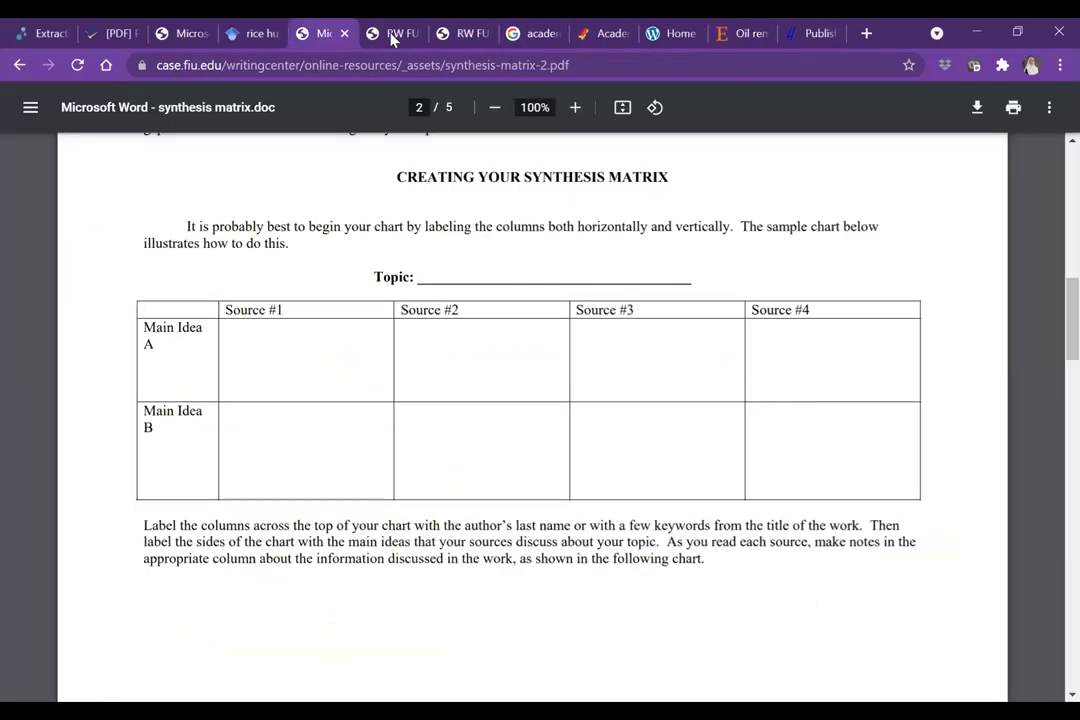
key("ctrl+Tab")
key("ctrl+Tab")
key("ctrl+Tab")
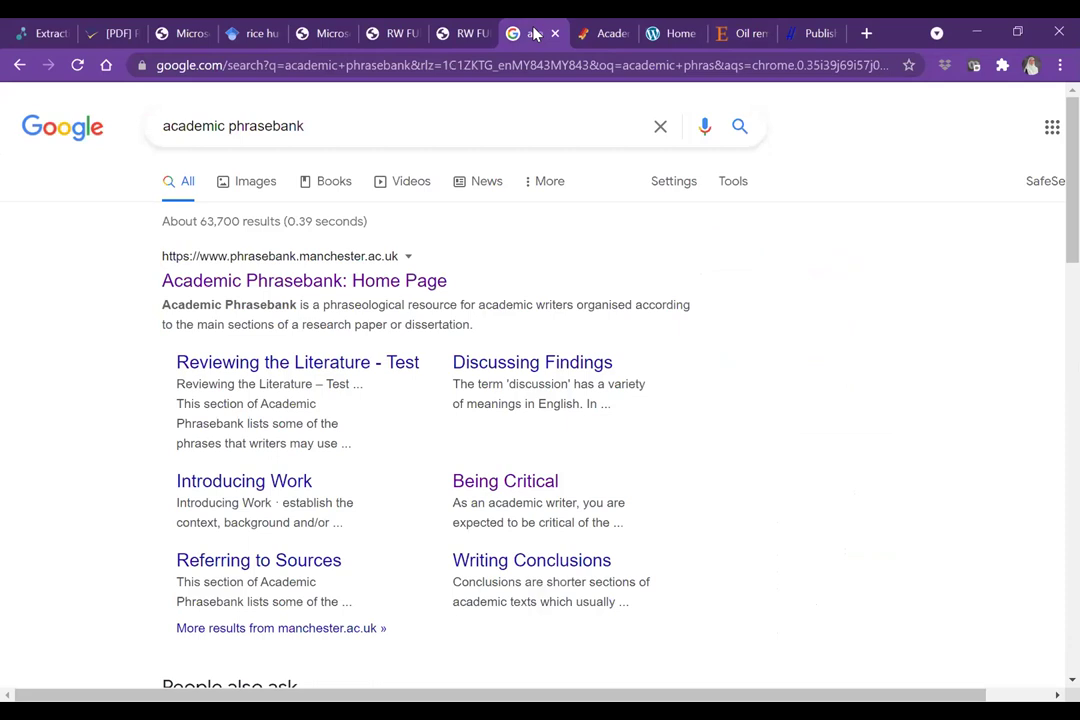
left_click(226, 33)
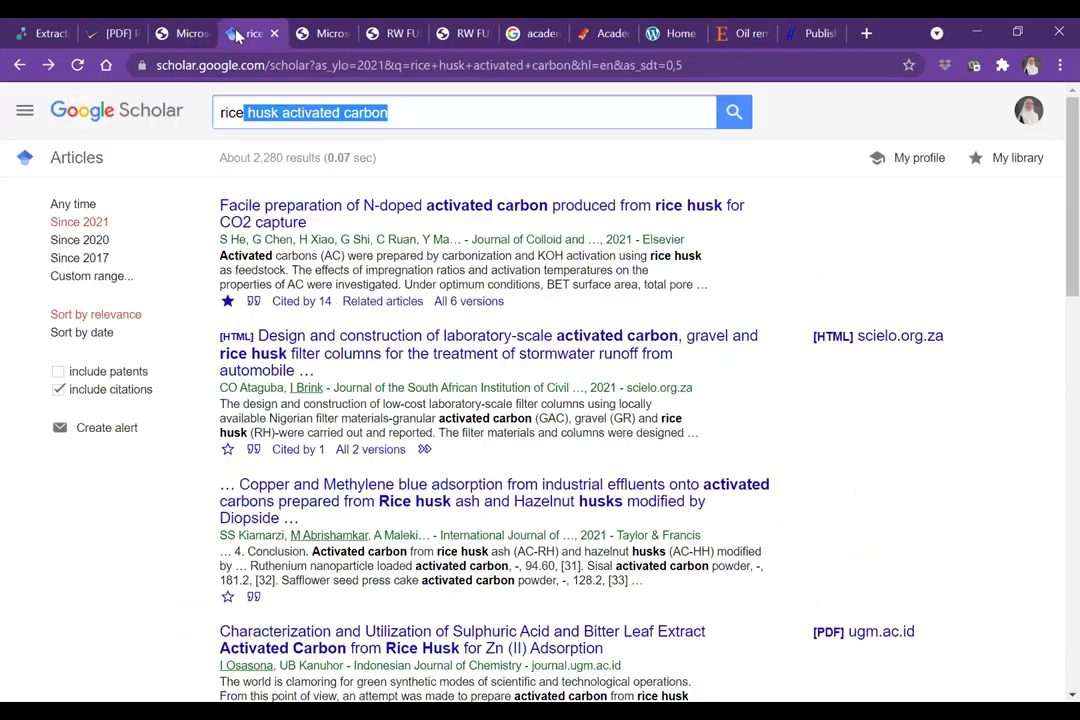
left_click(187, 33)
left_click(605, 33)
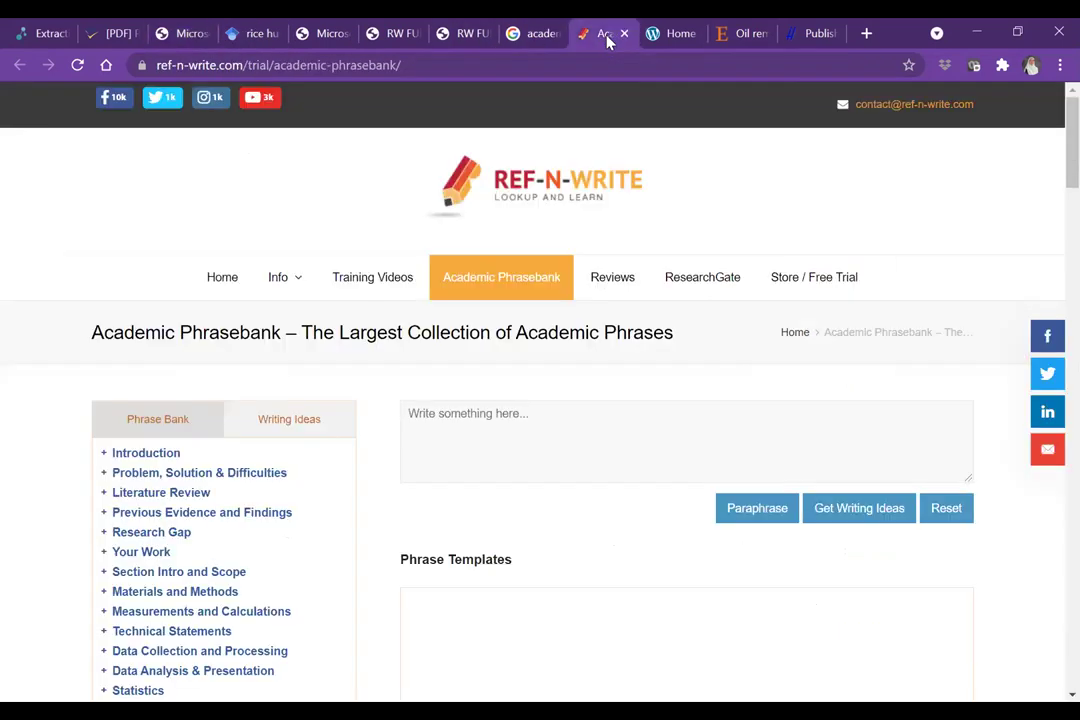
left_click(752, 35)
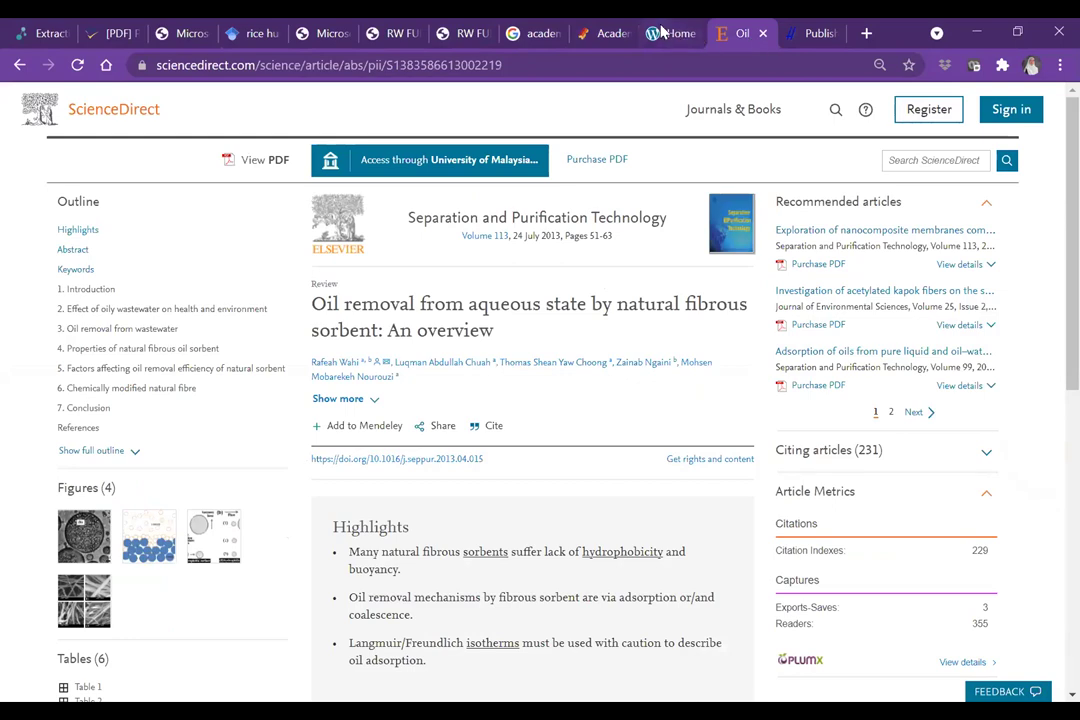
key("ctrl+shift+Tab")
Step: Close the Harzing Publish or Perish page and bring up the REF-N-WRITE Academic Phrasebank page
left_click(810, 33)
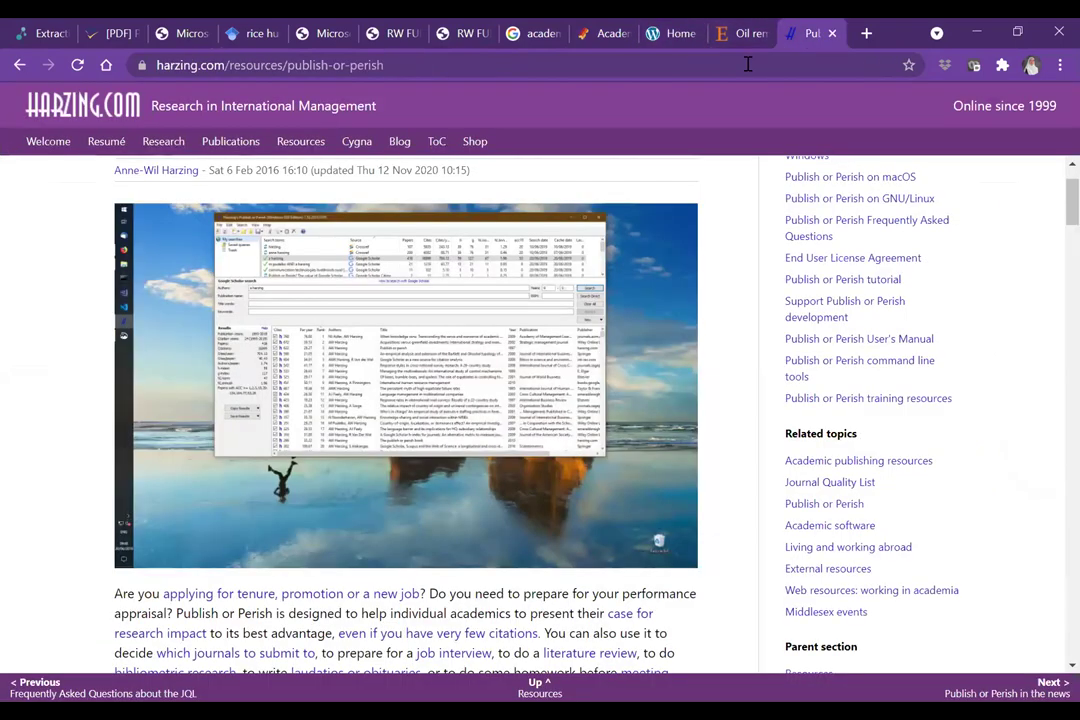
left_click(831, 33)
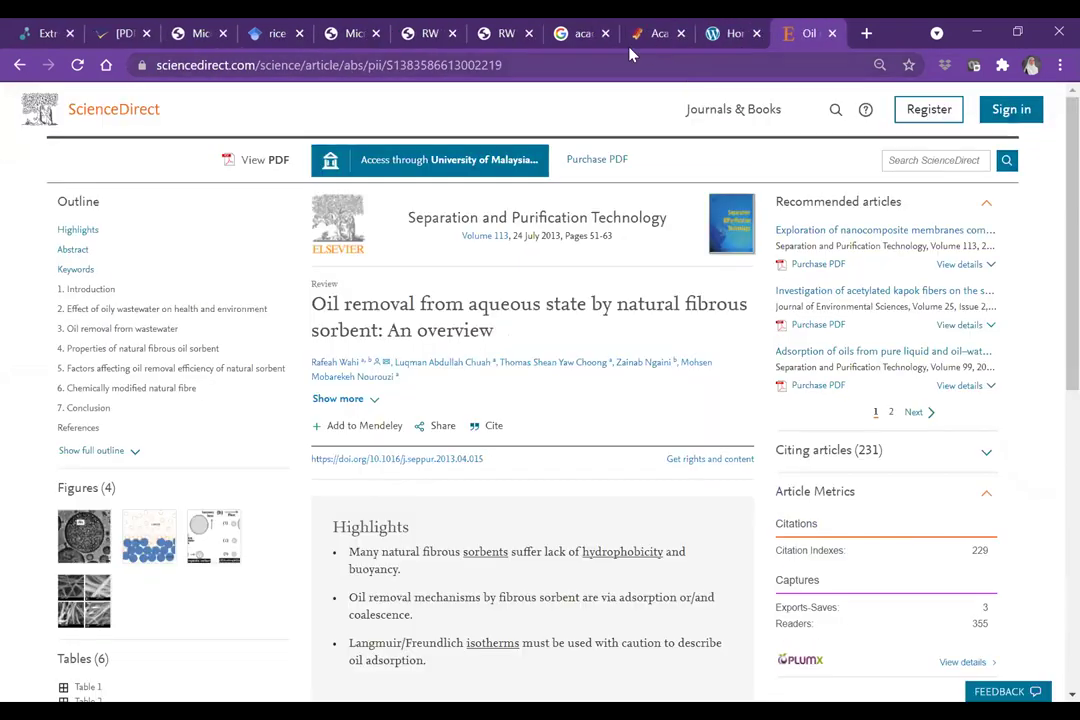
left_click(583, 35)
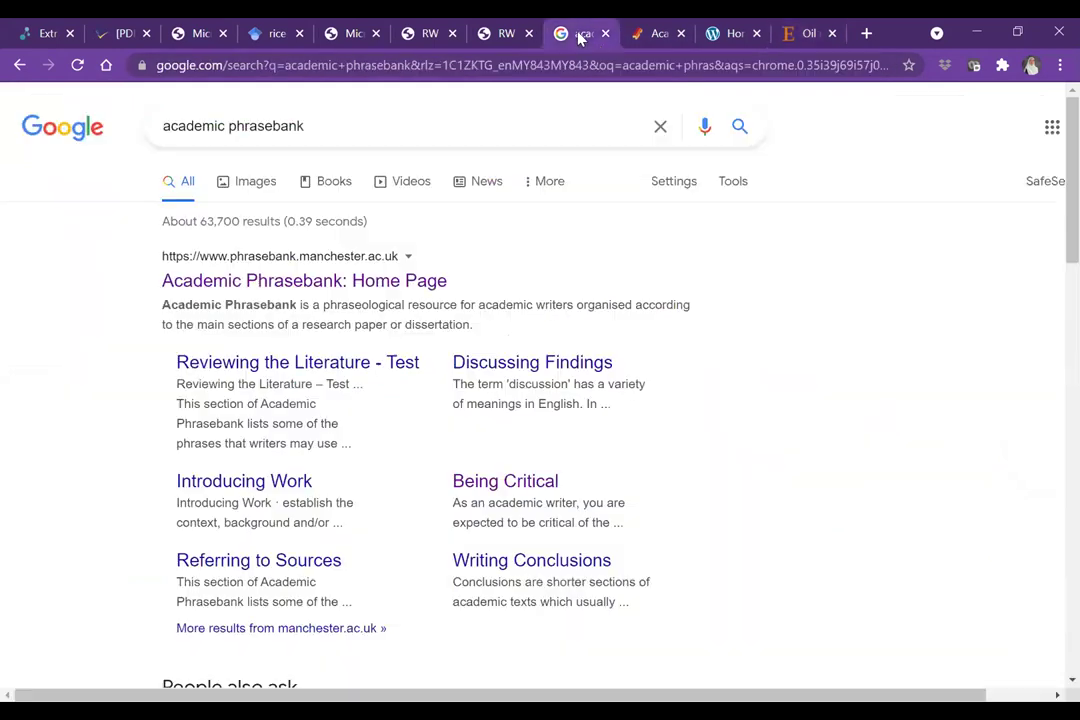
left_click(646, 35)
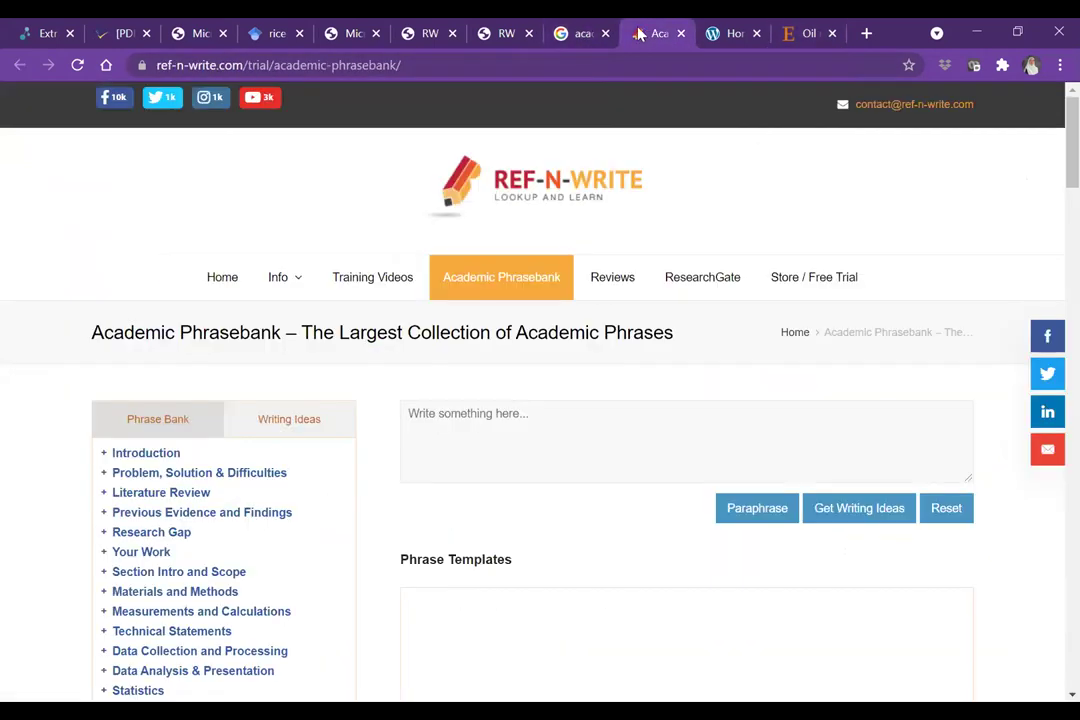
Step: Bring up the synthesis matrix PDF, select the "Main Idea A" row label in the sample chart to point it out, and clear the selection
left_click(513, 38)
left_click(354, 34)
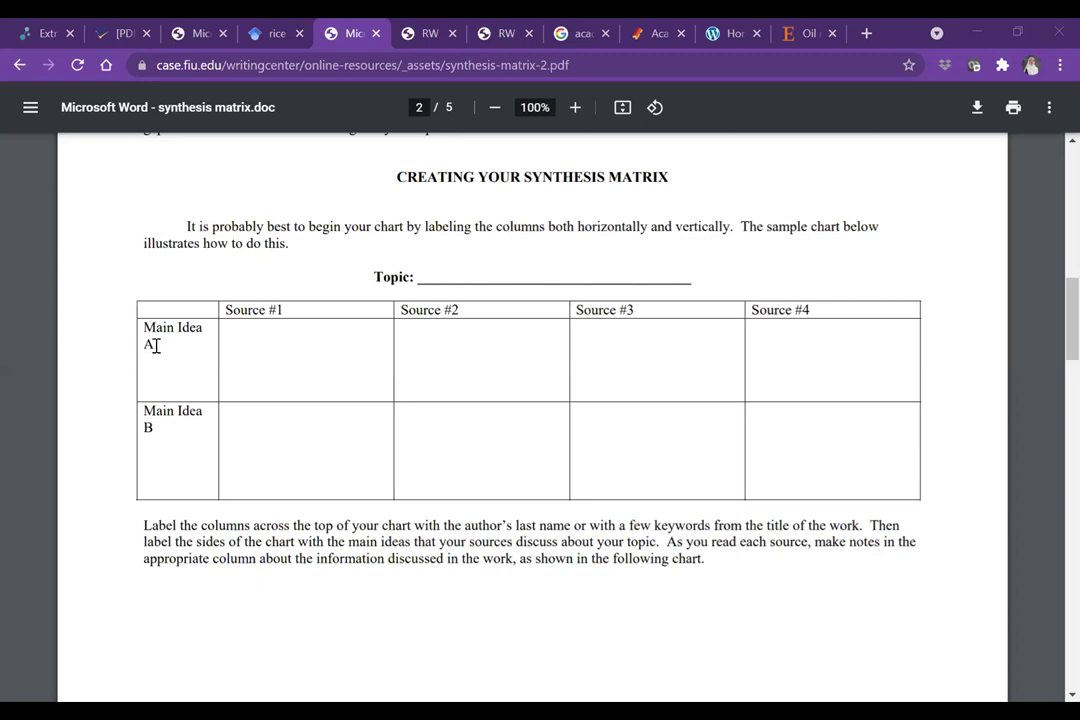
left_click_drag(146, 327, 148, 352)
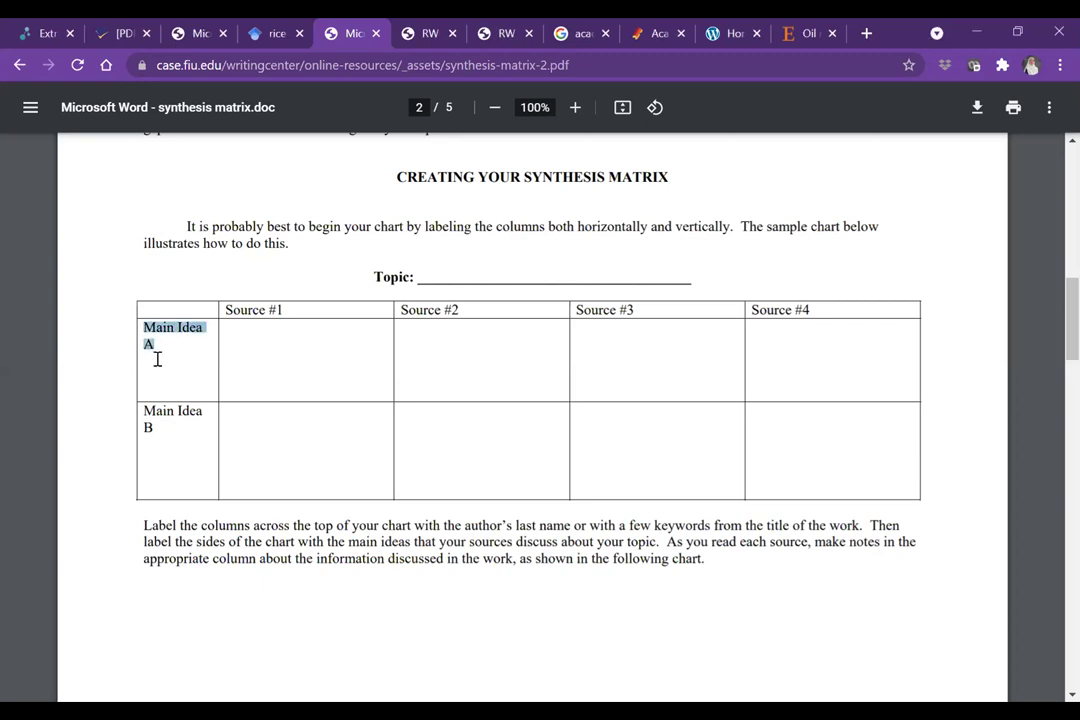
left_click(265, 311)
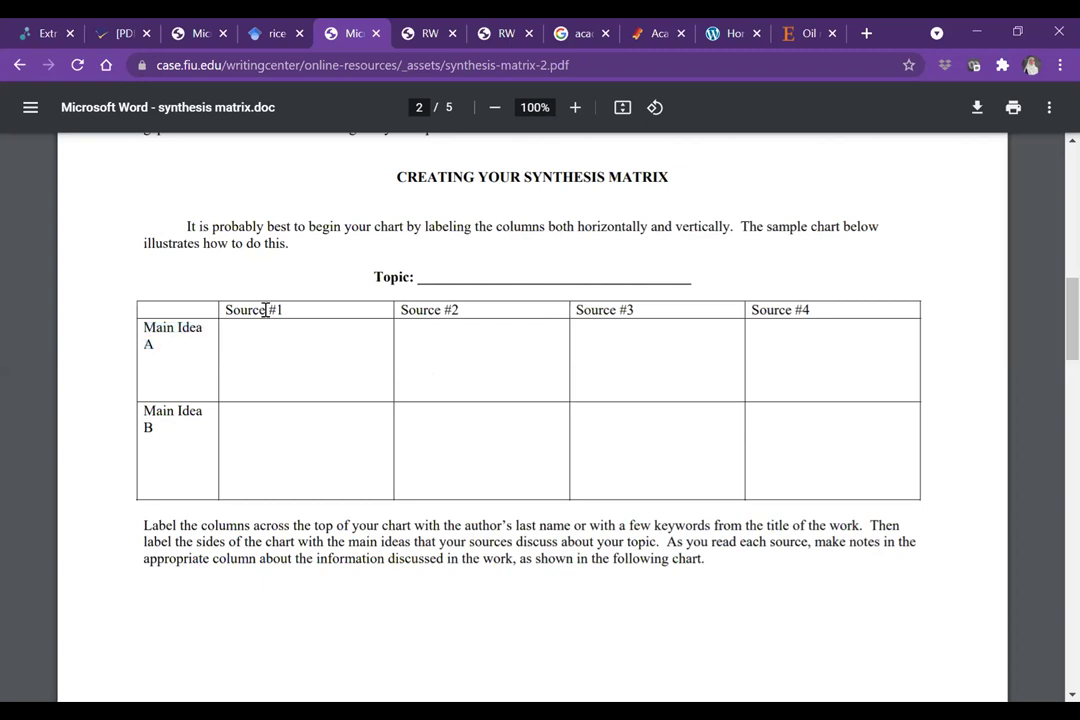
Step: Select the Source #1 to Source #4 column labels and the "Main Idea B" row label one after another, and clear the selection
left_click_drag(225, 310, 291, 306)
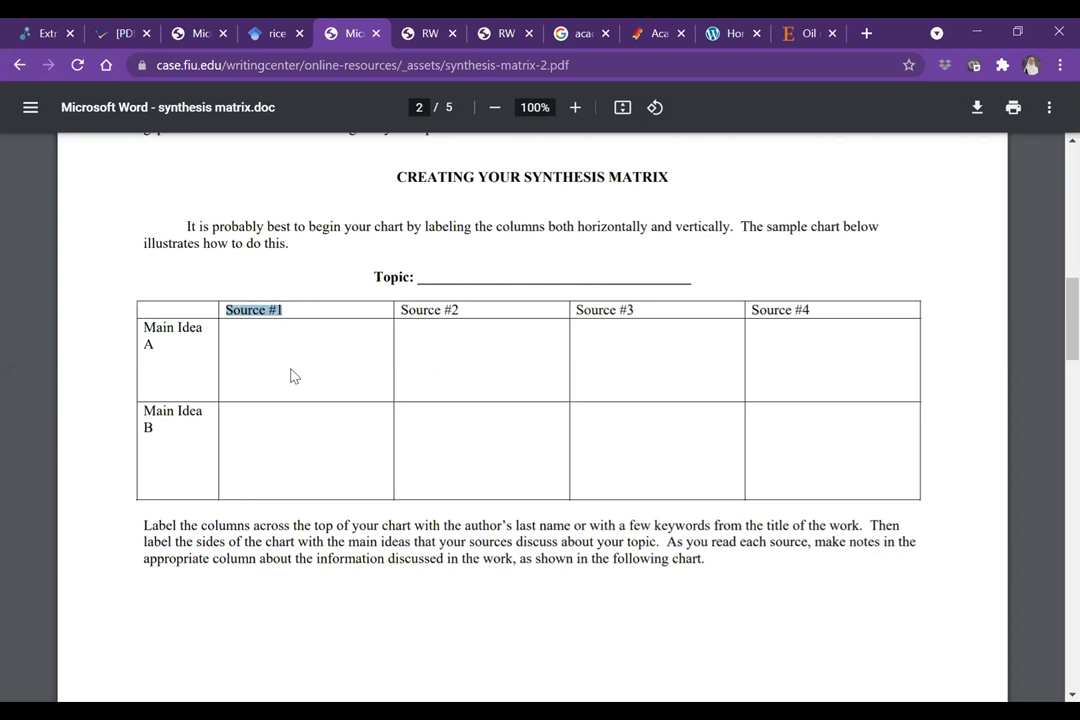
left_click_drag(400, 313, 494, 313)
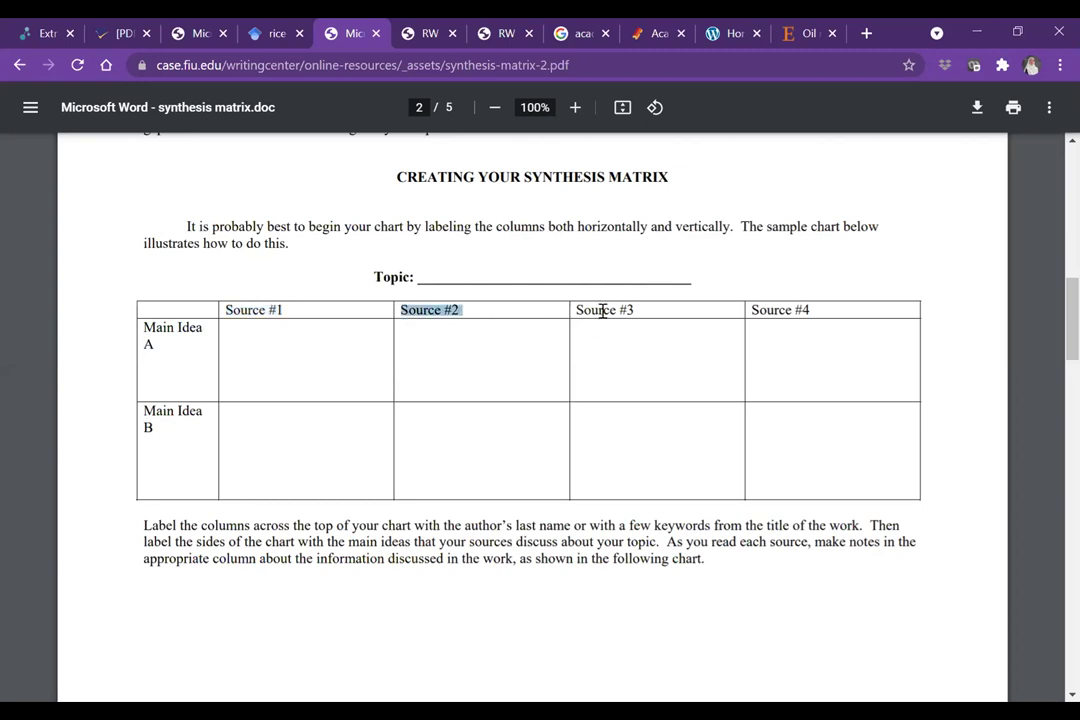
left_click_drag(600, 313, 663, 317)
left_click_drag(780, 313, 827, 311)
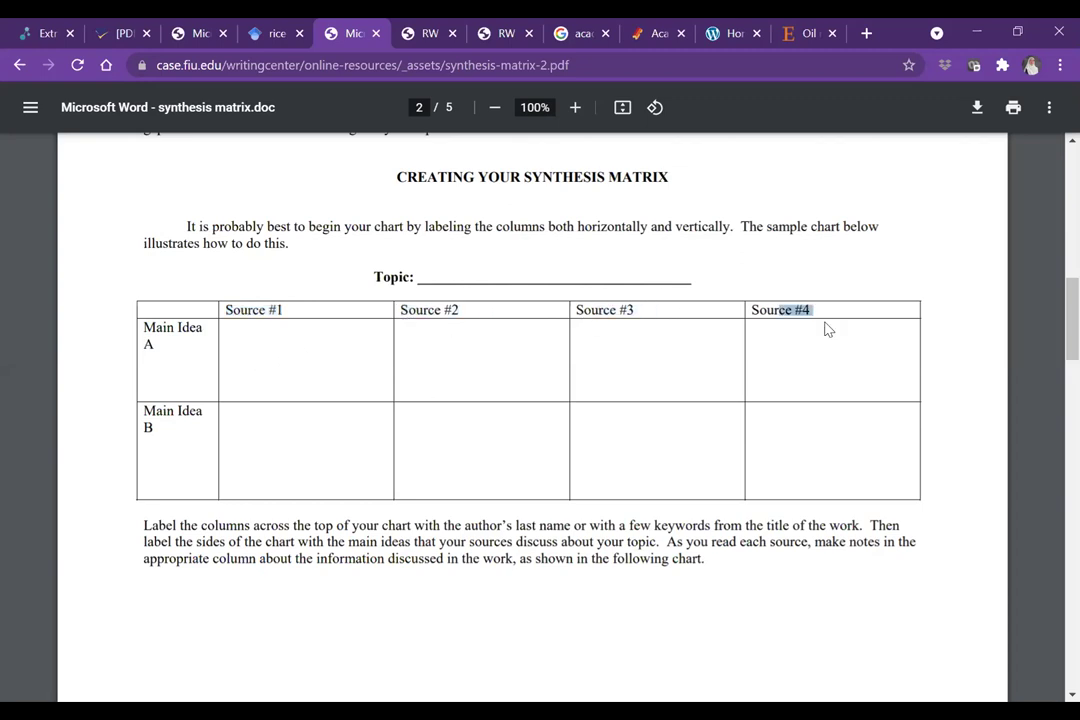
left_click(147, 424)
left_click_drag(155, 420, 165, 455)
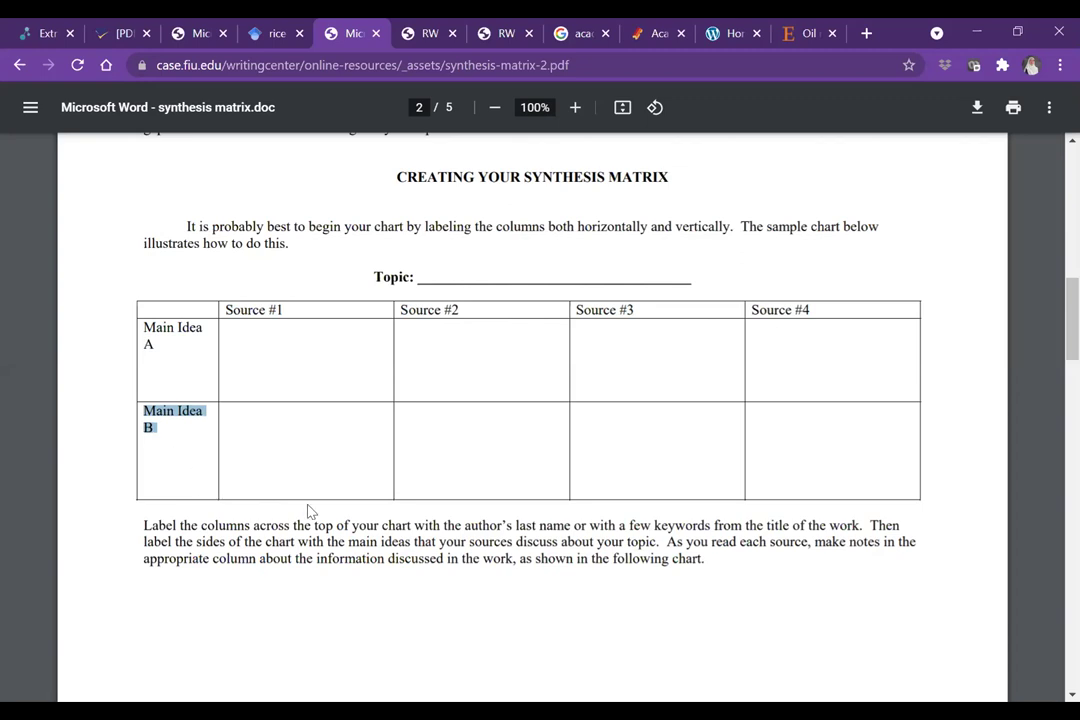
left_click(300, 445)
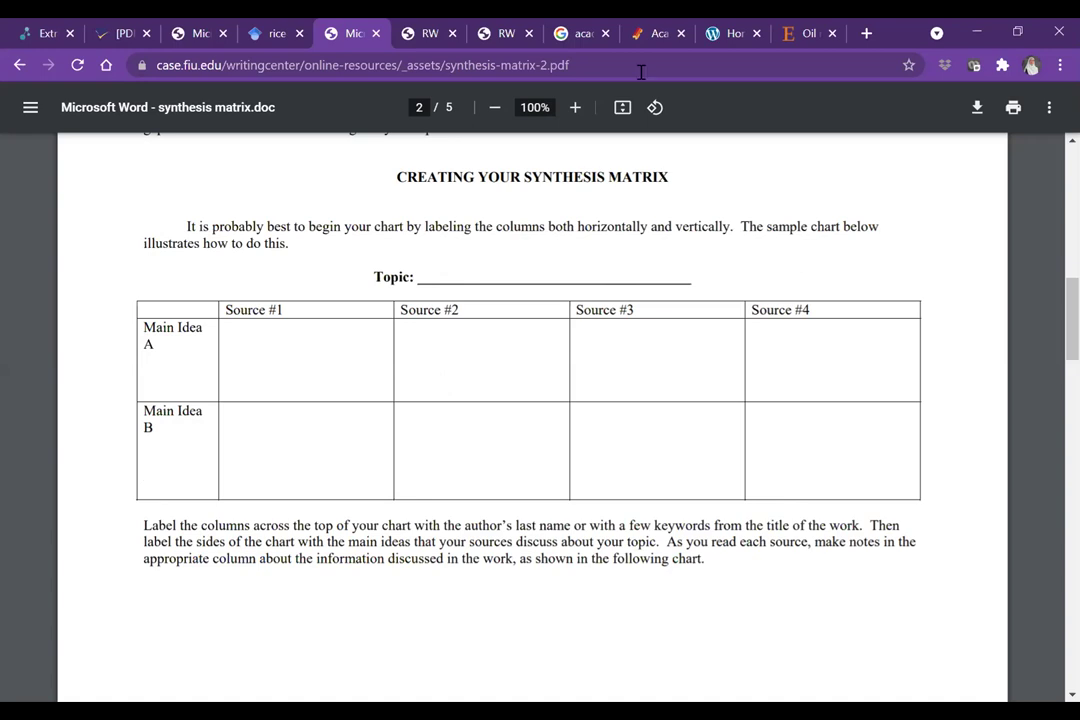
Step: Bring up the thesis Chapter 2 PDF and go to its section "2.11 Conclusion"
left_click(500, 33)
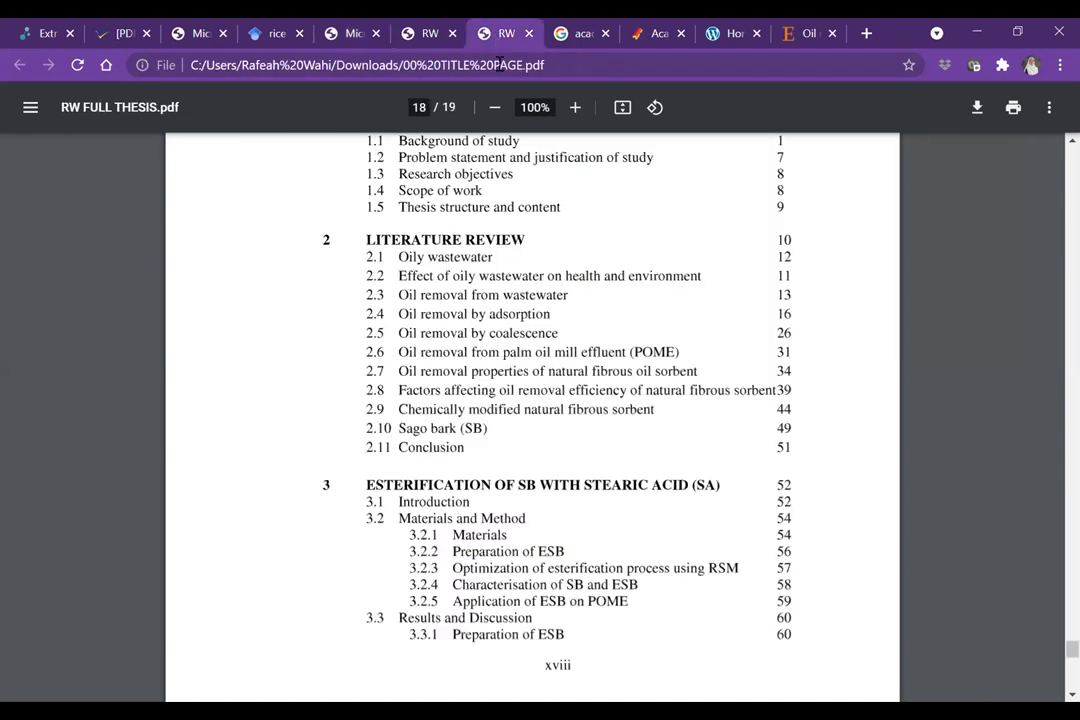
left_click(420, 33)
scroll(612, 424, "down", 12)
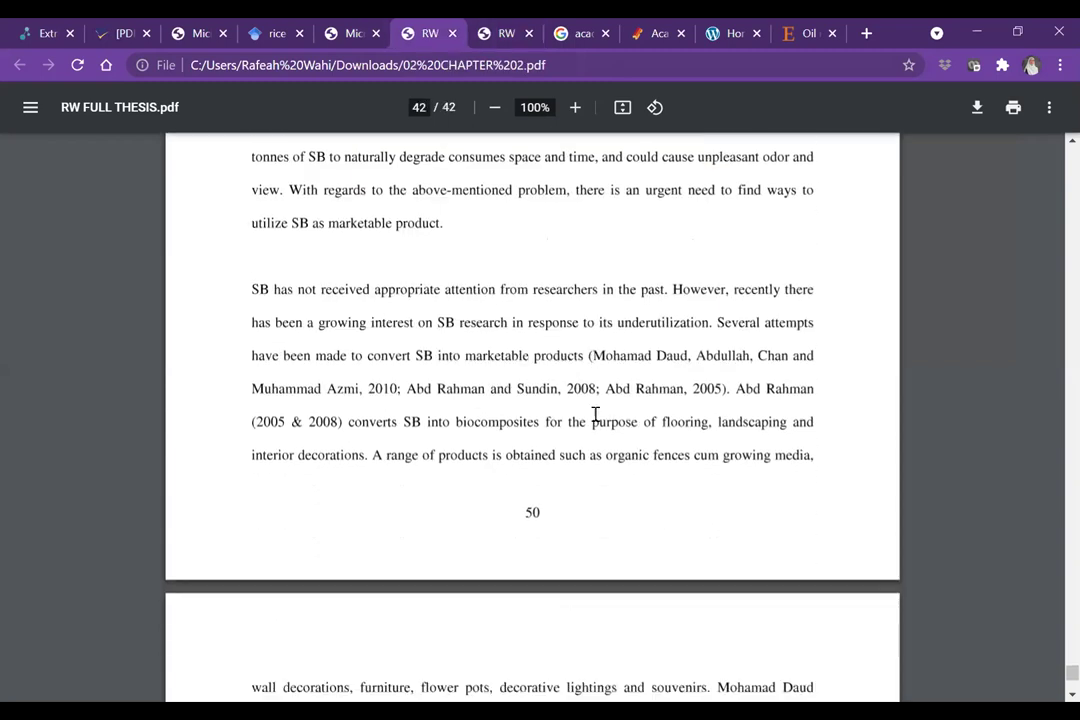
scroll(585, 416, "down", 2)
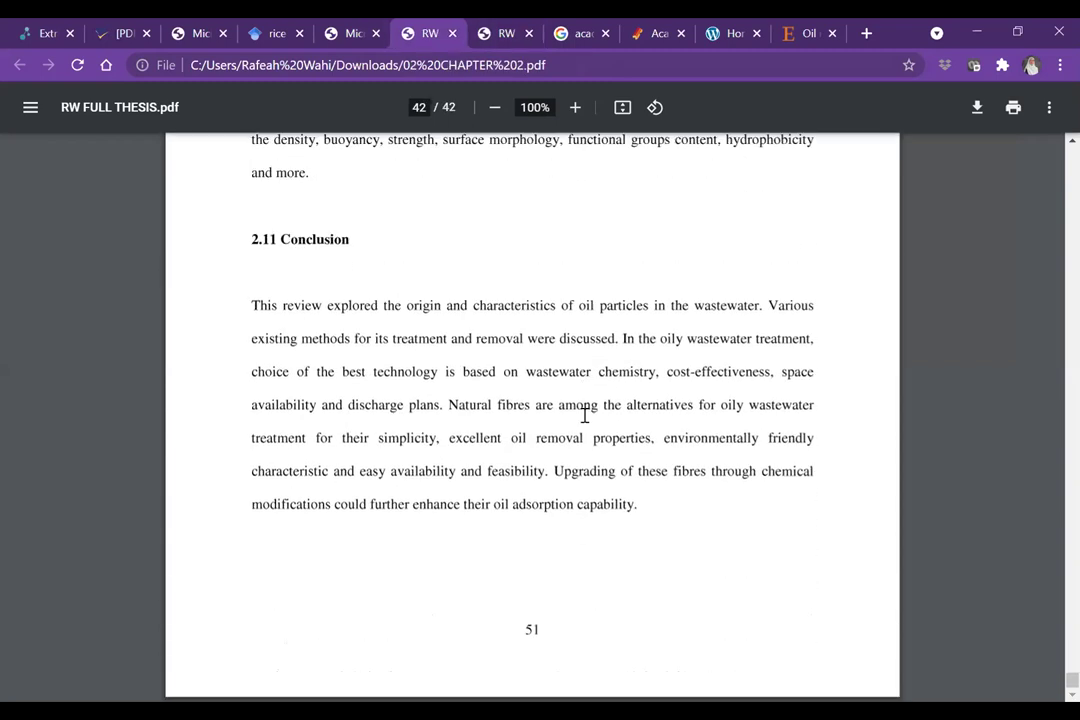
Step: Go back through Chapter 2 to Table 2.6 on natural fibrous oil sorbents and point out its "Surface area" column heading
scroll(585, 416, "up", 20)
scroll(543, 390, "up", 20)
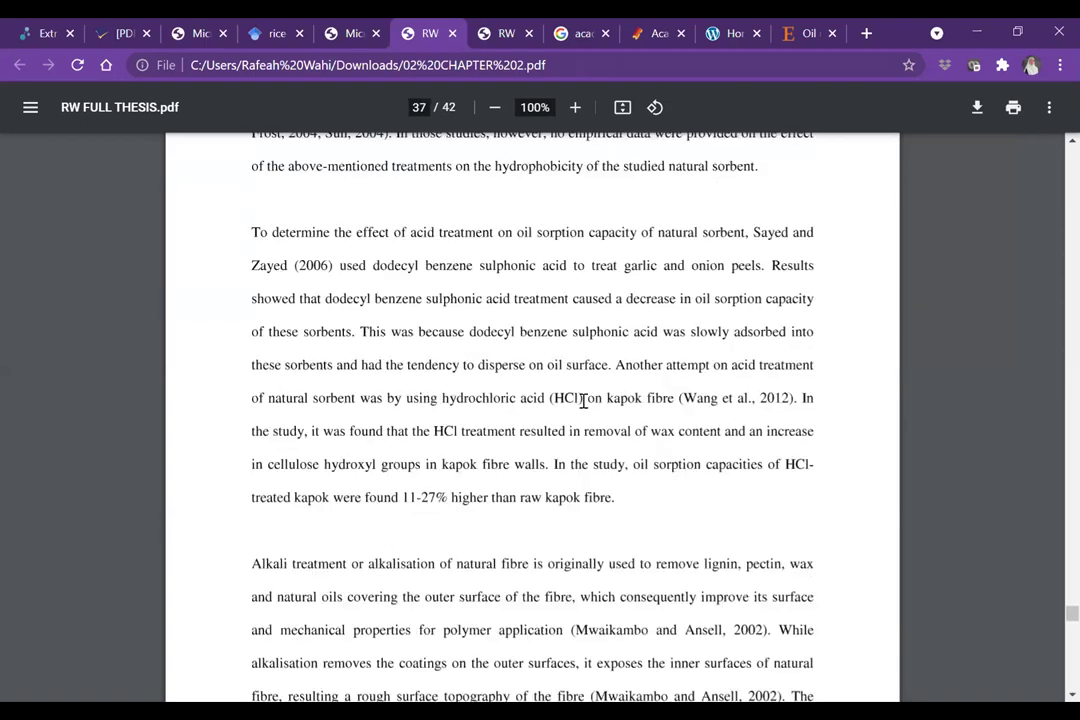
scroll(583, 401, "up", 15)
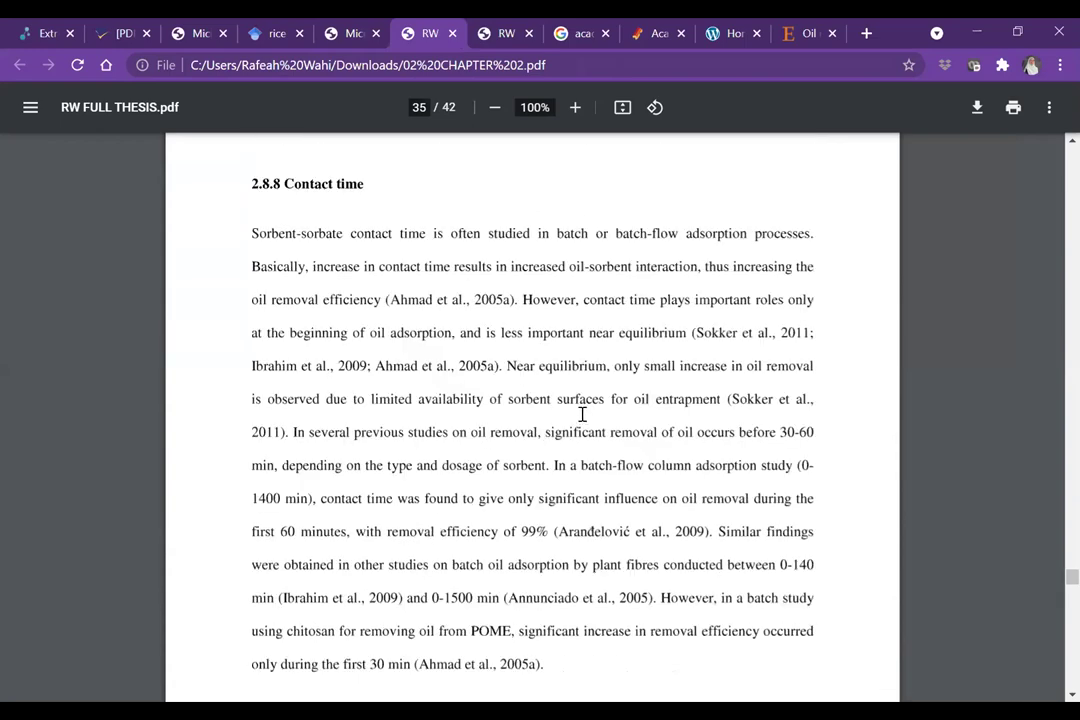
scroll(610, 432, "up", 20)
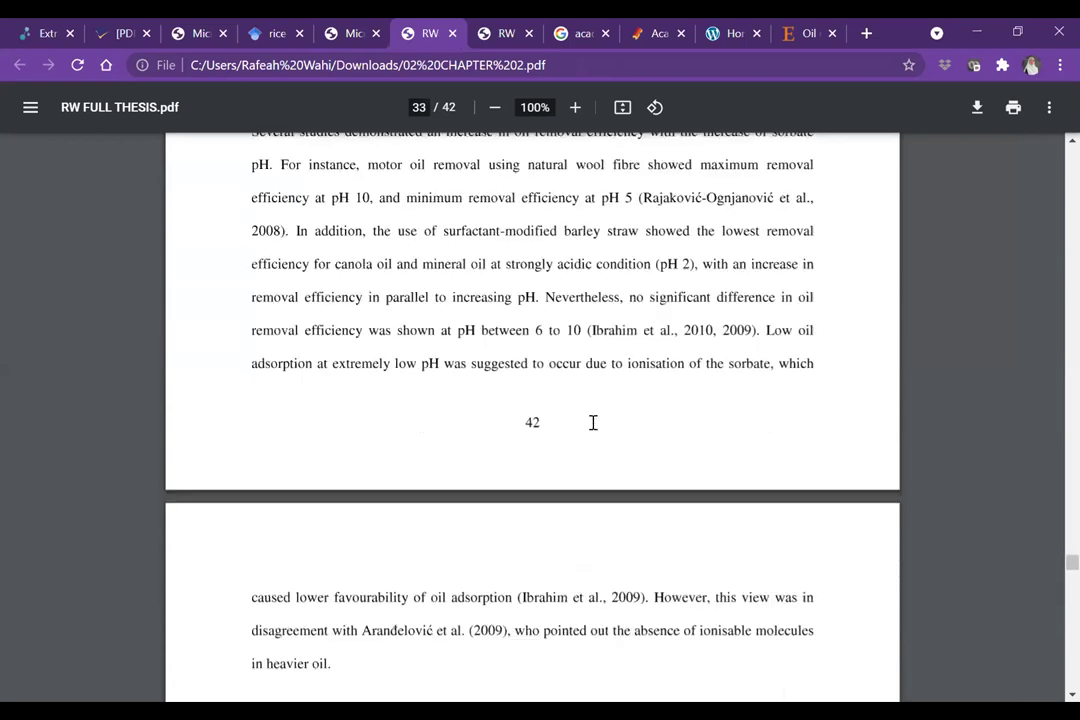
scroll(604, 432, "up", 20)
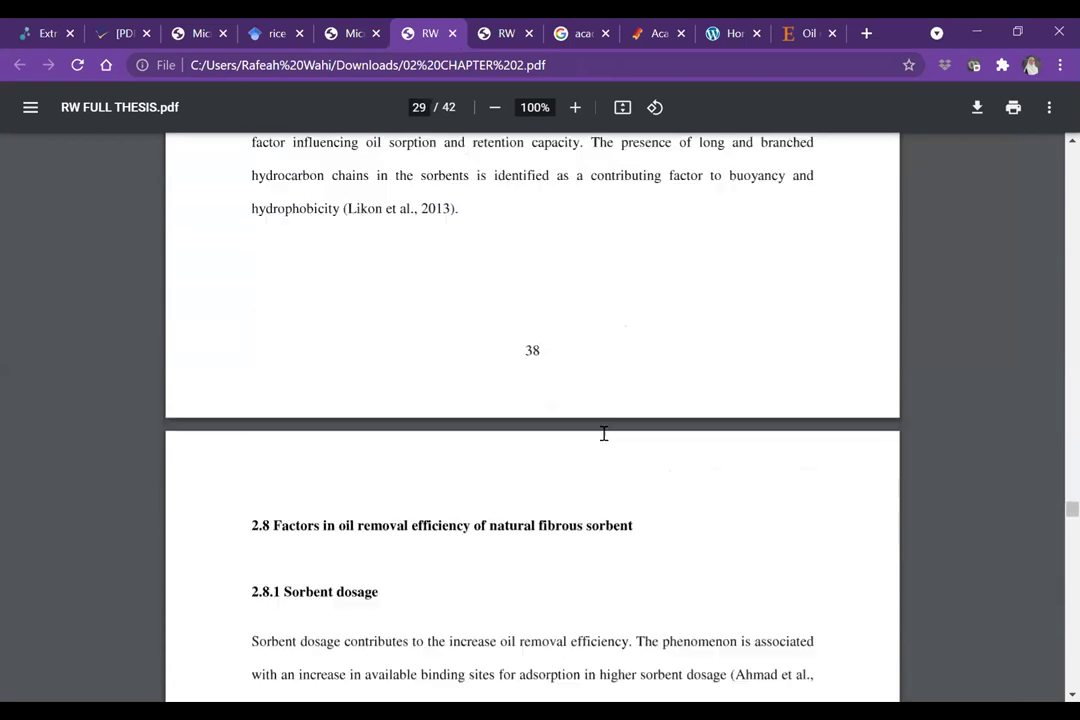
scroll(604, 441, "up", 20)
scroll(604, 441, "down", 3)
scroll(604, 441, "down", 4)
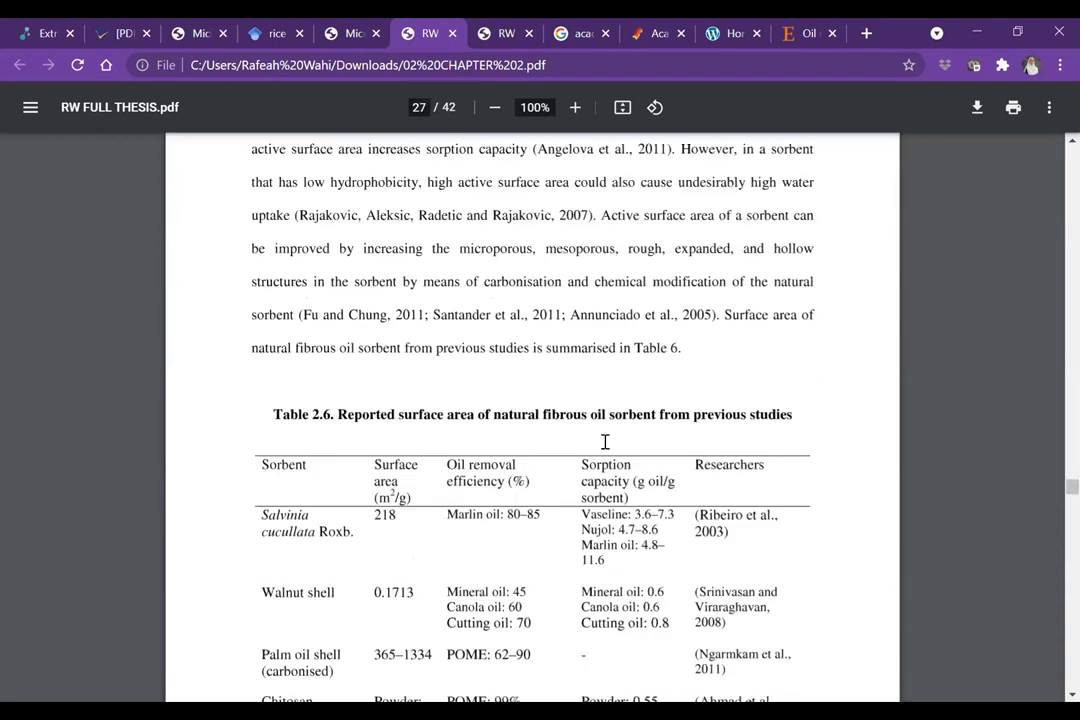
scroll(604, 441, "down", 2)
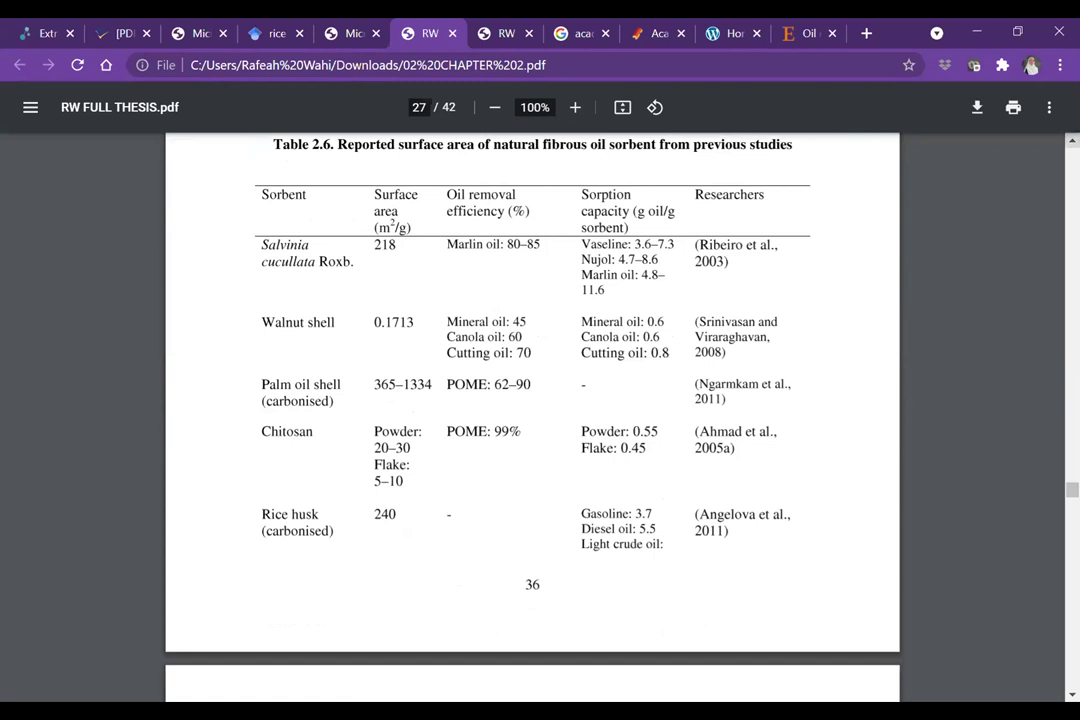
scroll(774, 381, "up", 1)
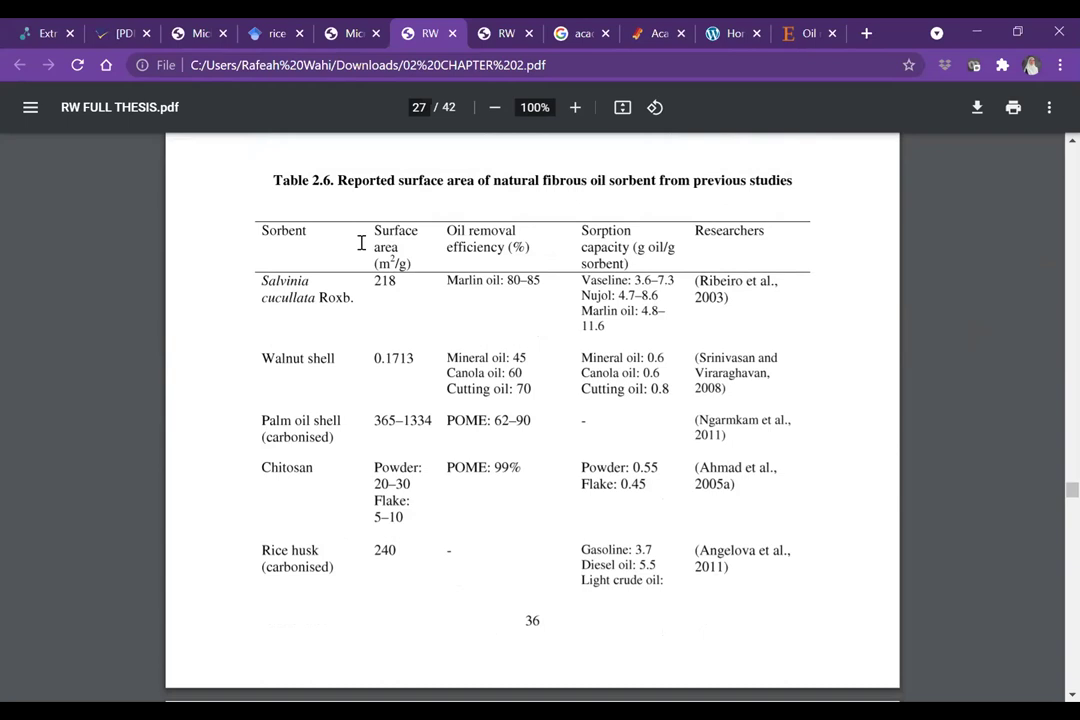
left_click_drag(385, 230, 398, 251)
left_click(395, 263)
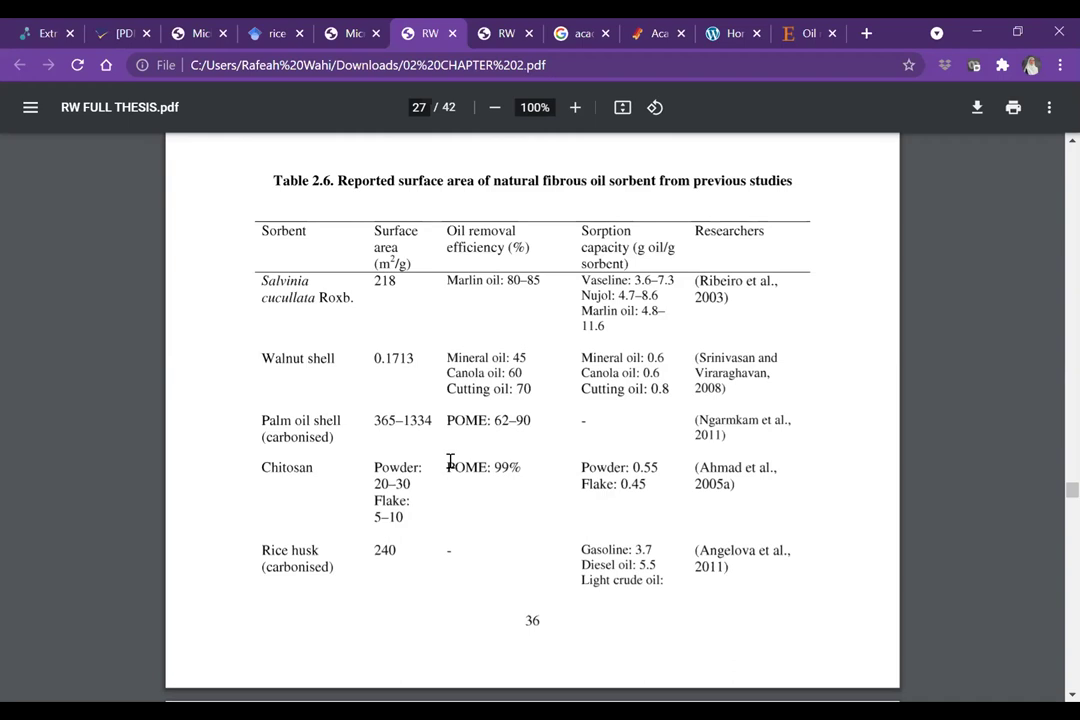
Step: Go back to "Table 2.5 Characteristics of POME" in the thesis and examine its parameters and elements
scroll(450, 462, "up", 1)
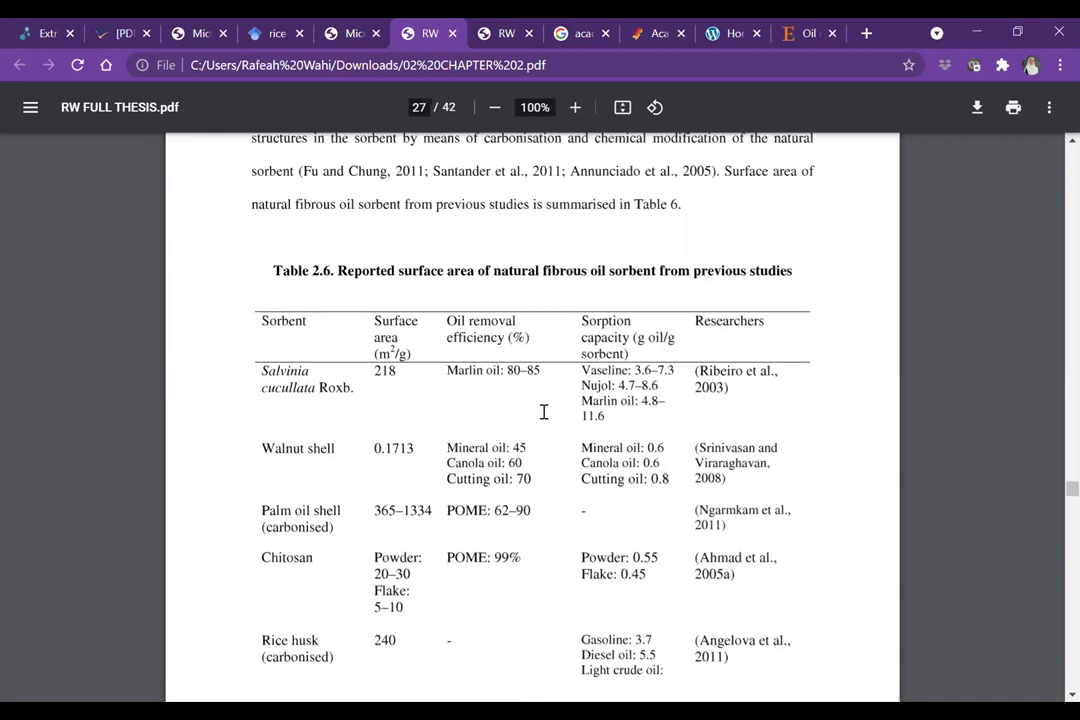
scroll(548, 437, "up", 5)
scroll(548, 440, "up", 15)
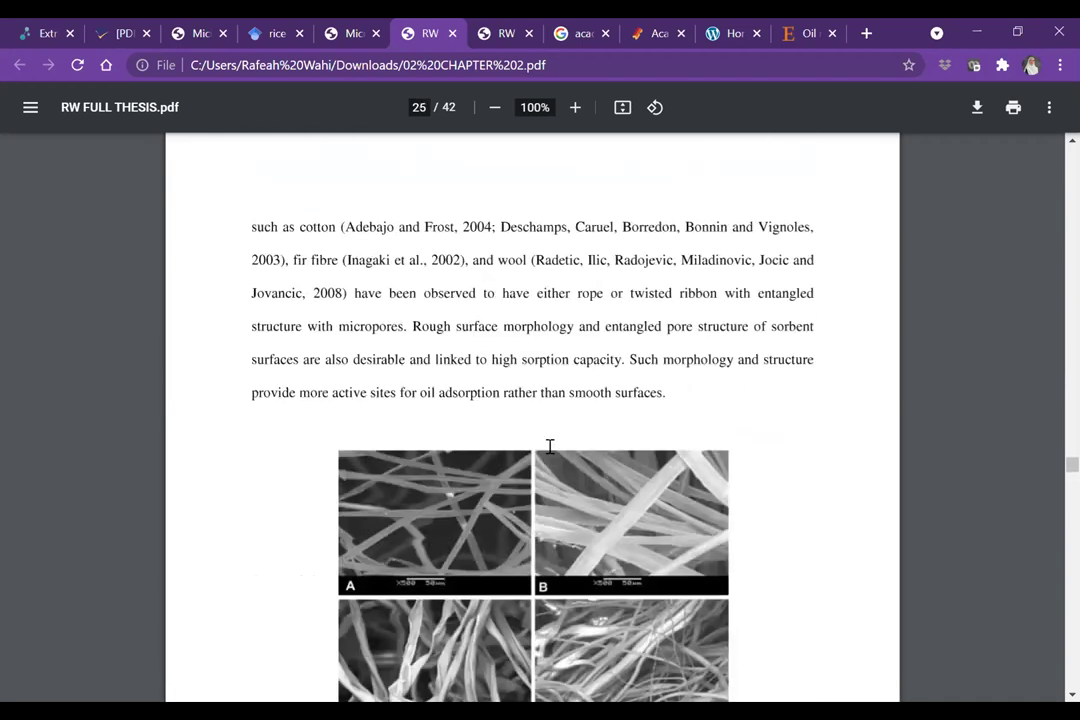
scroll(548, 451, "up", 15)
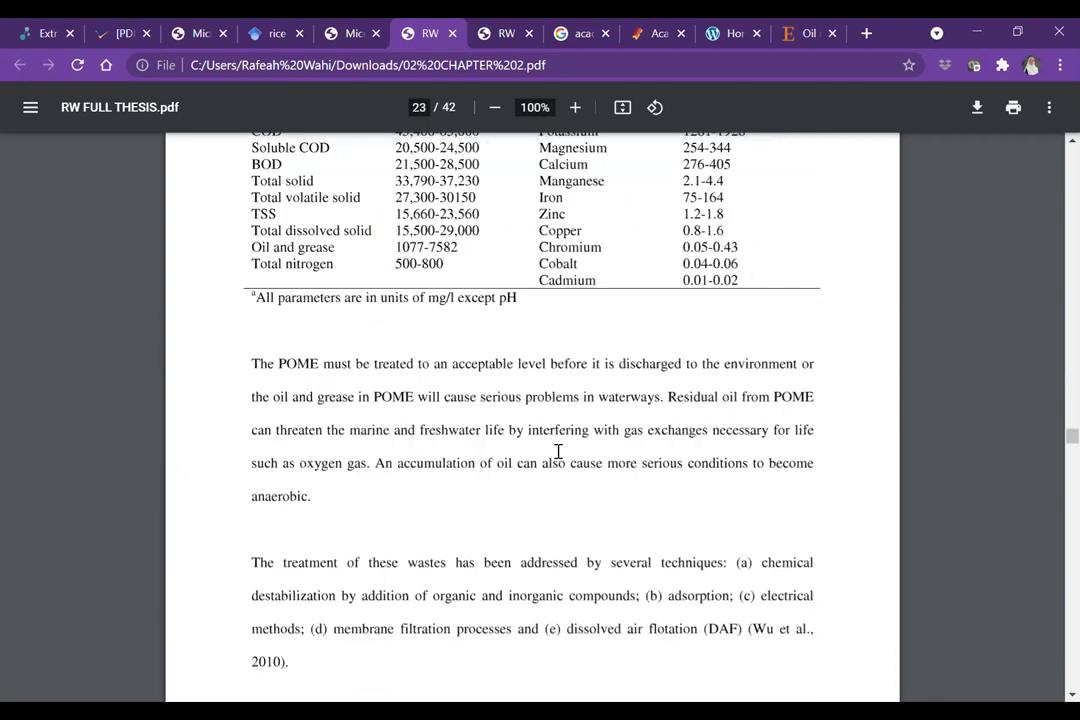
scroll(563, 457, "down", 5)
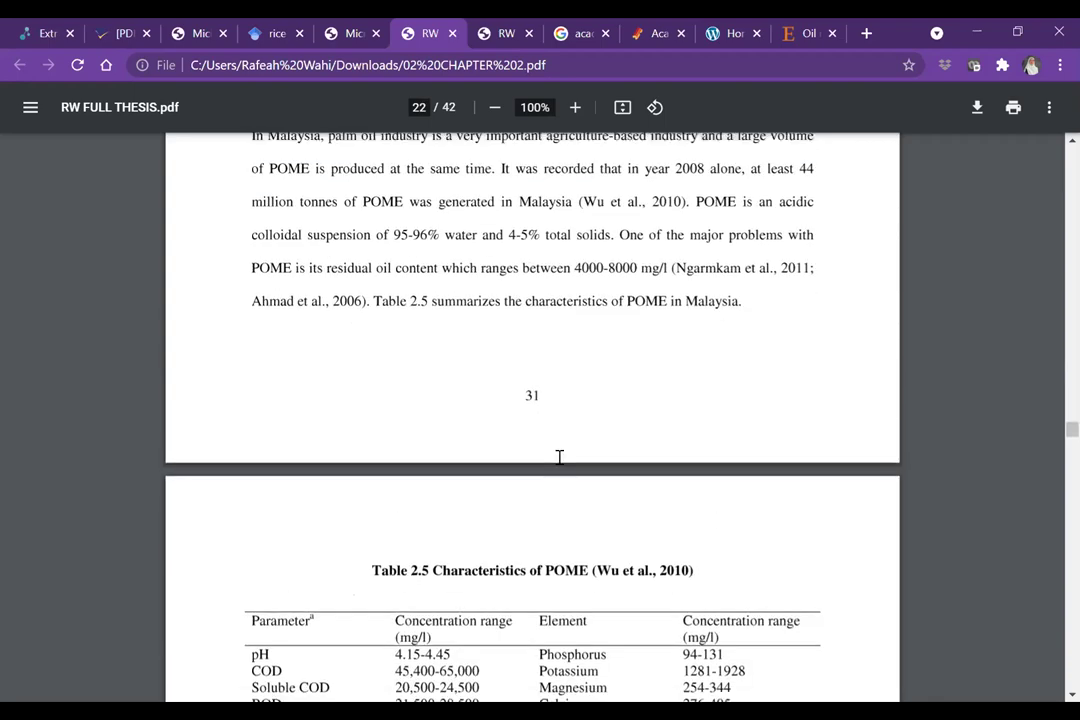
scroll(561, 458, "down", 3)
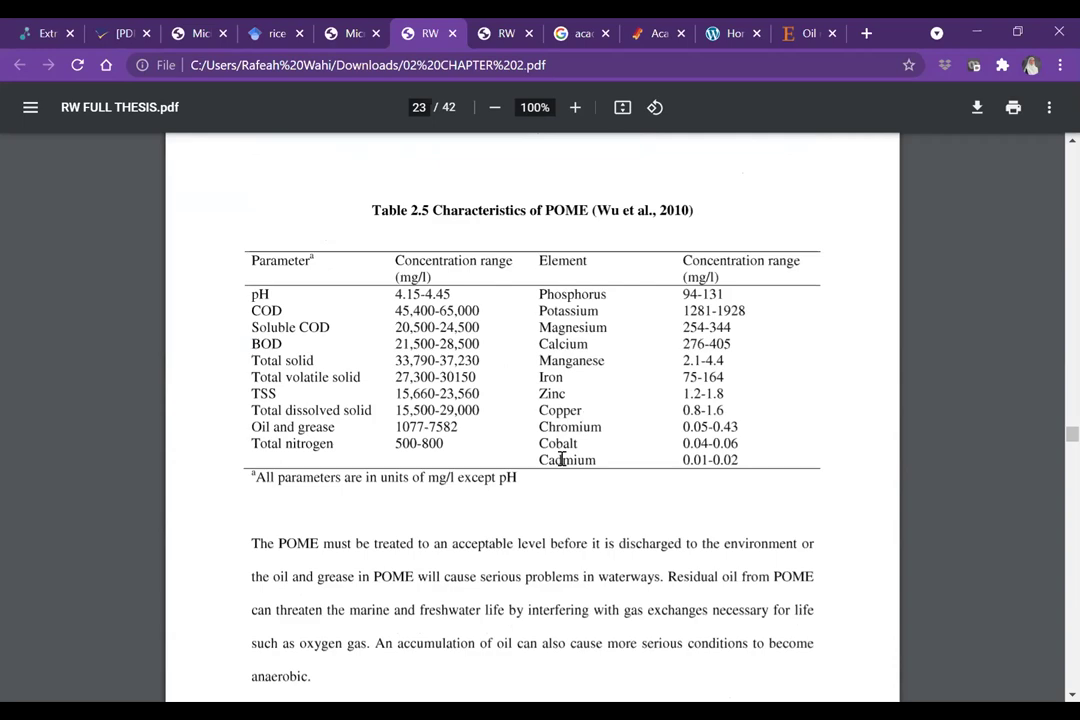
Step: Go back to Table 2.4 on reported Freundlich isotherms and point out part of its title
scroll(562, 459, "up", 15)
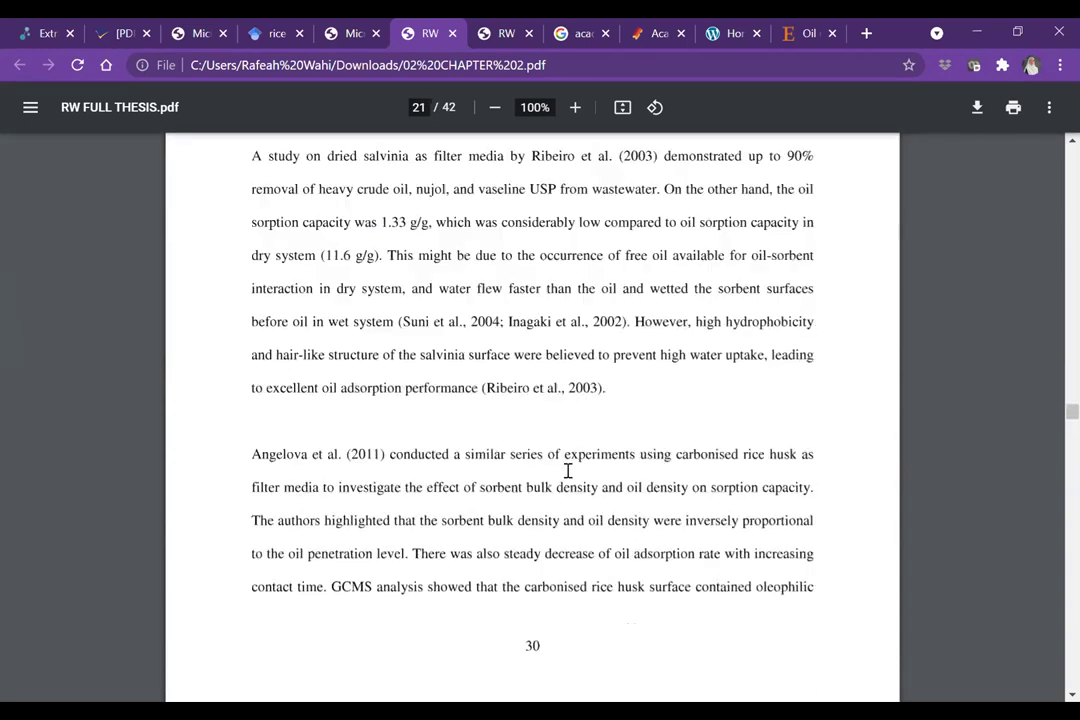
scroll(562, 470, "up", 9)
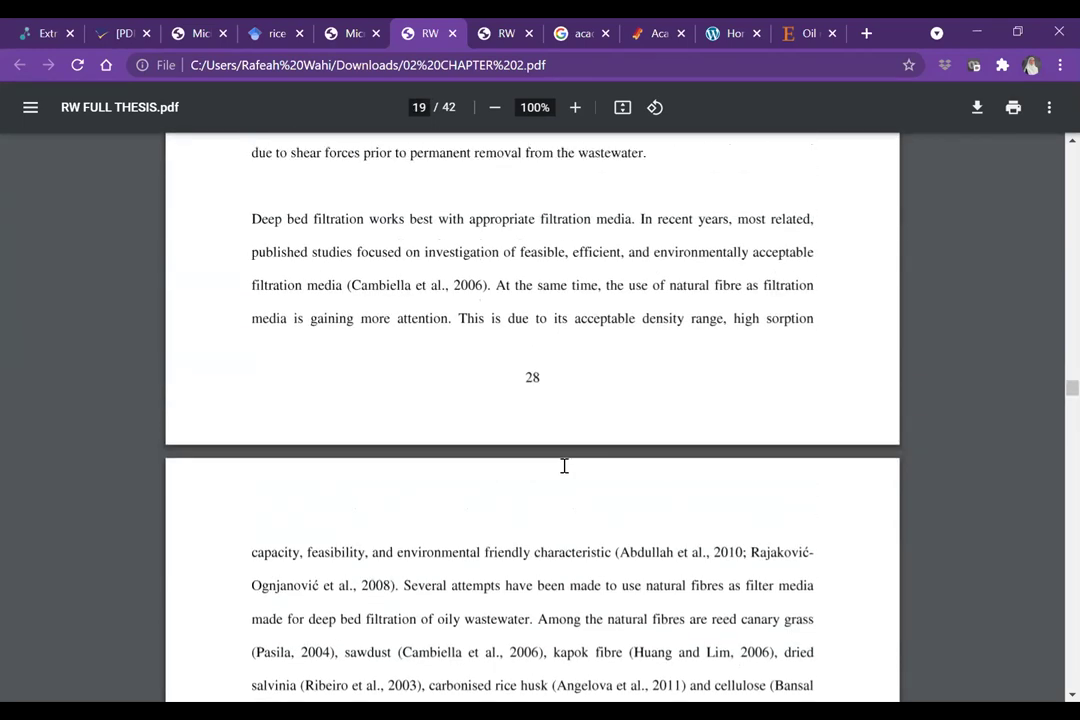
scroll(564, 465, "up", 3)
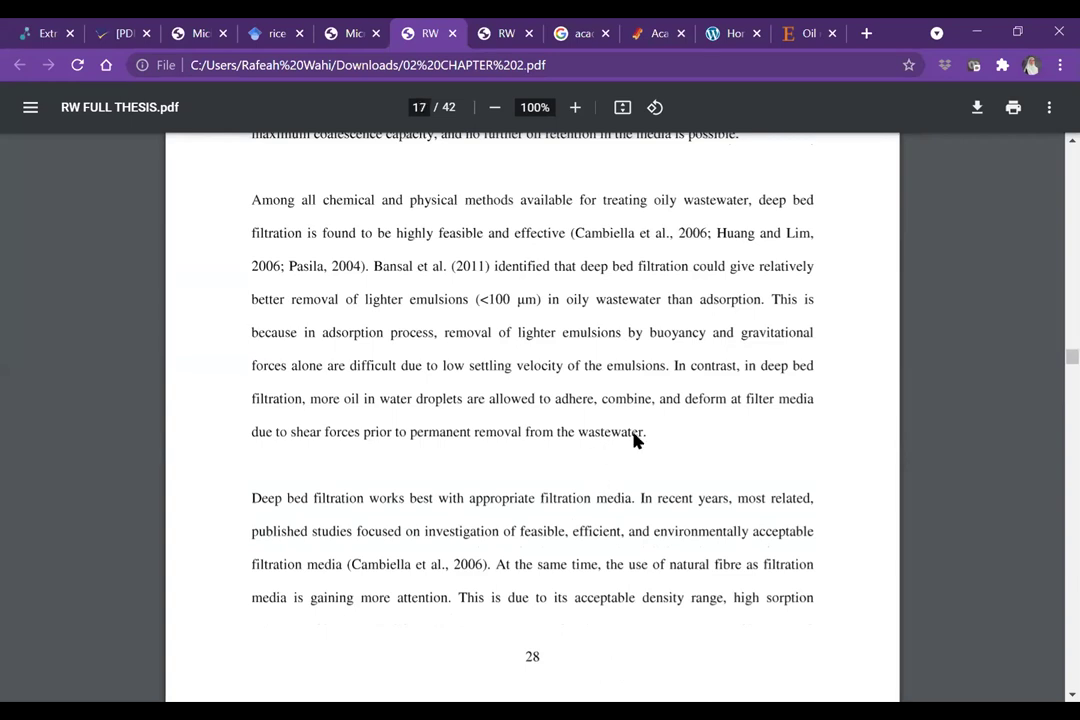
scroll(704, 436, "up", 5)
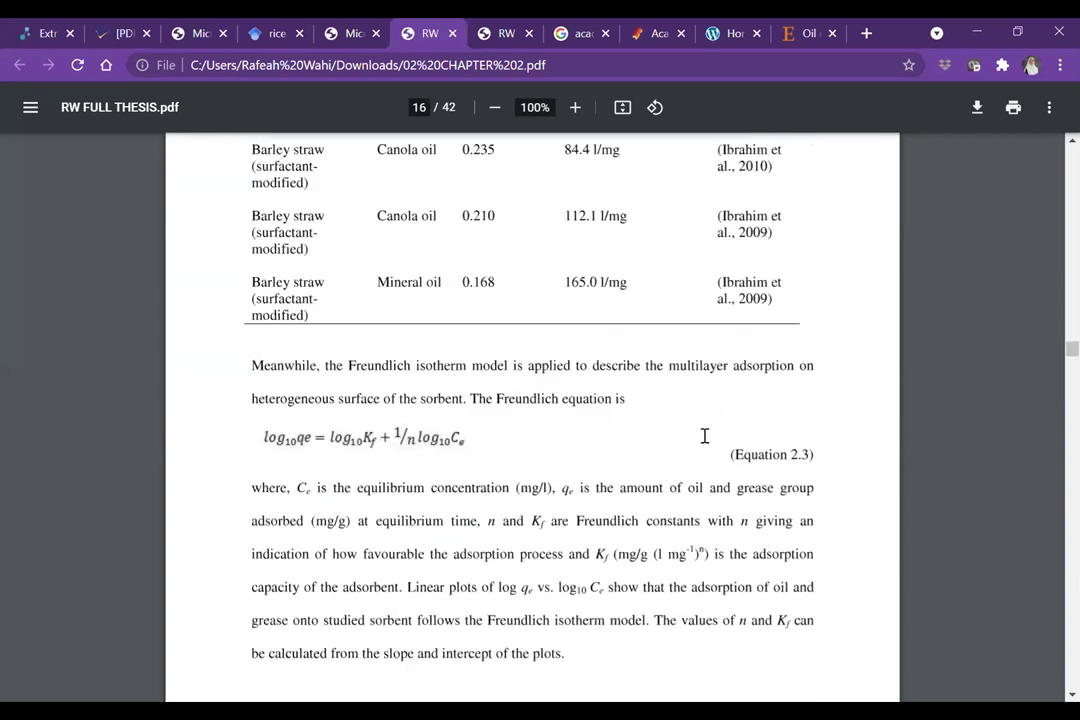
scroll(670, 433, "up", 1)
scroll(671, 432, "up", 3)
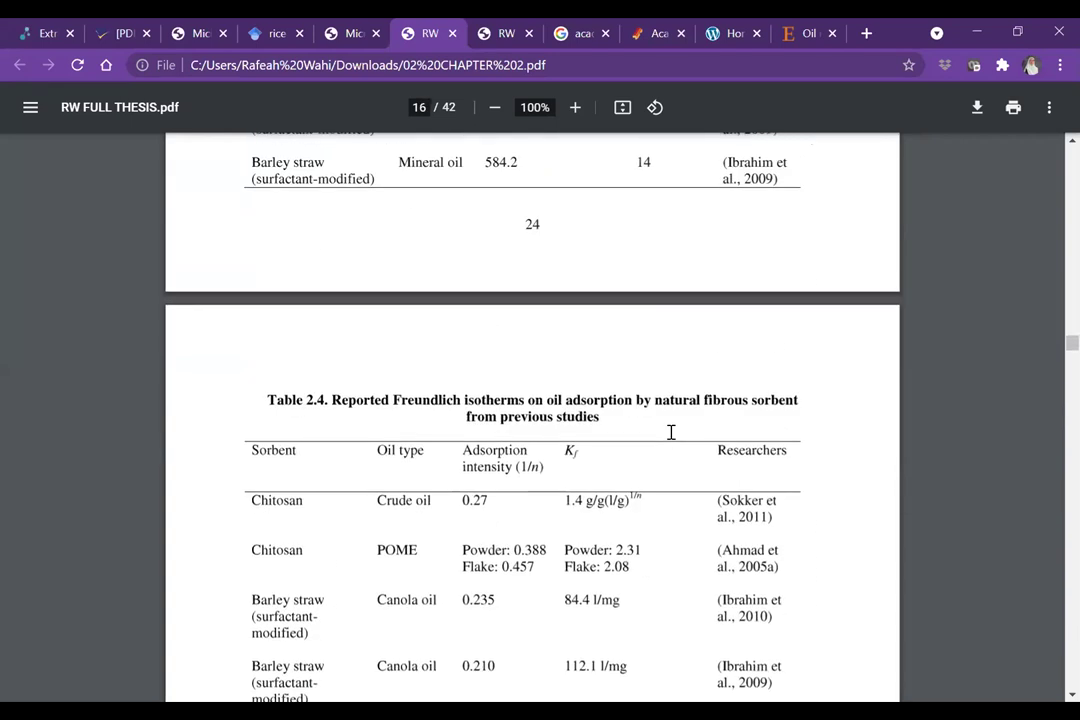
scroll(673, 435, "down", 2)
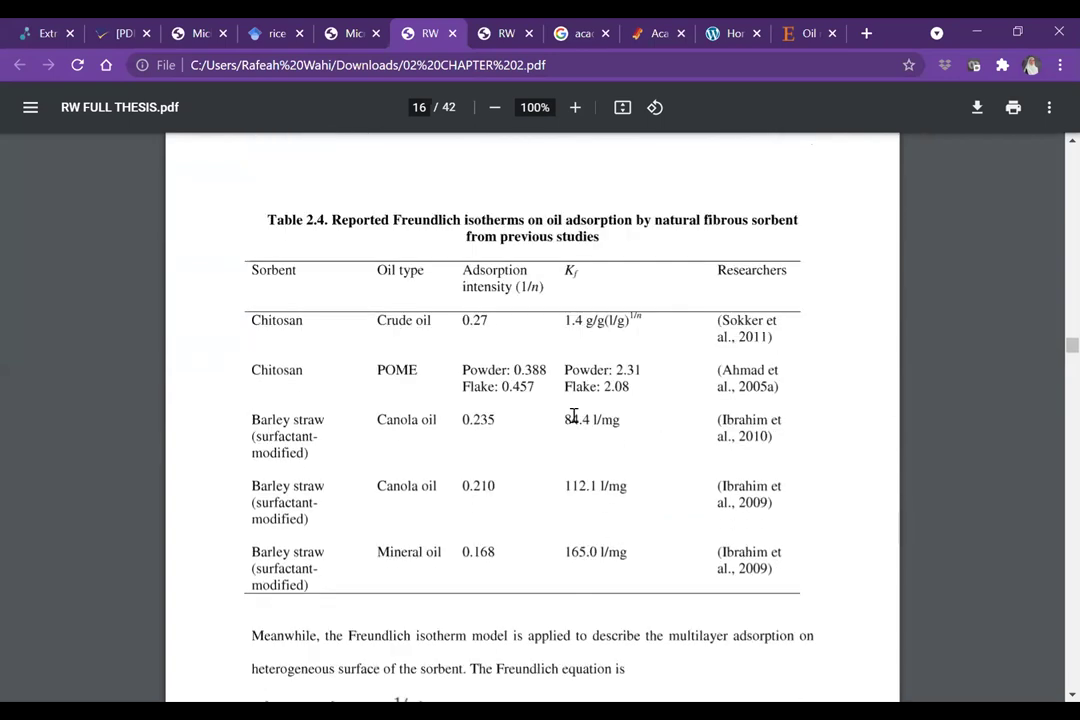
left_click_drag(353, 217, 501, 212)
Step: Go back to Table 2.3 on reported Langmuir isotherms and examine its columns and sorbent rows
scroll(564, 427, "up", 5)
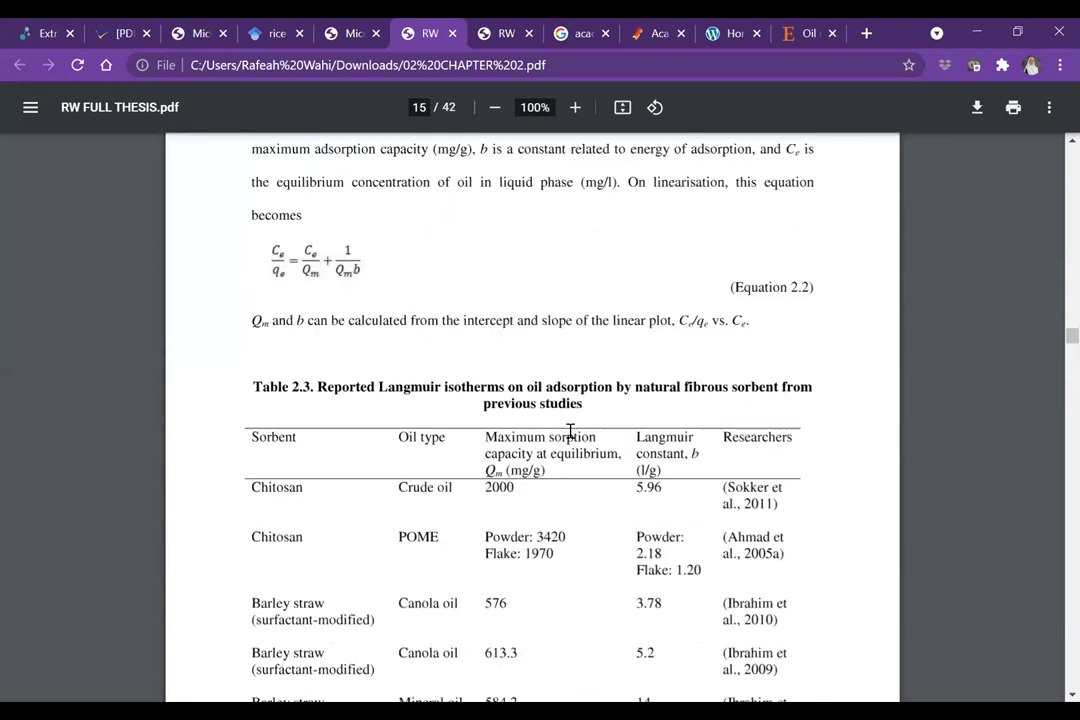
scroll(571, 435, "down", 2)
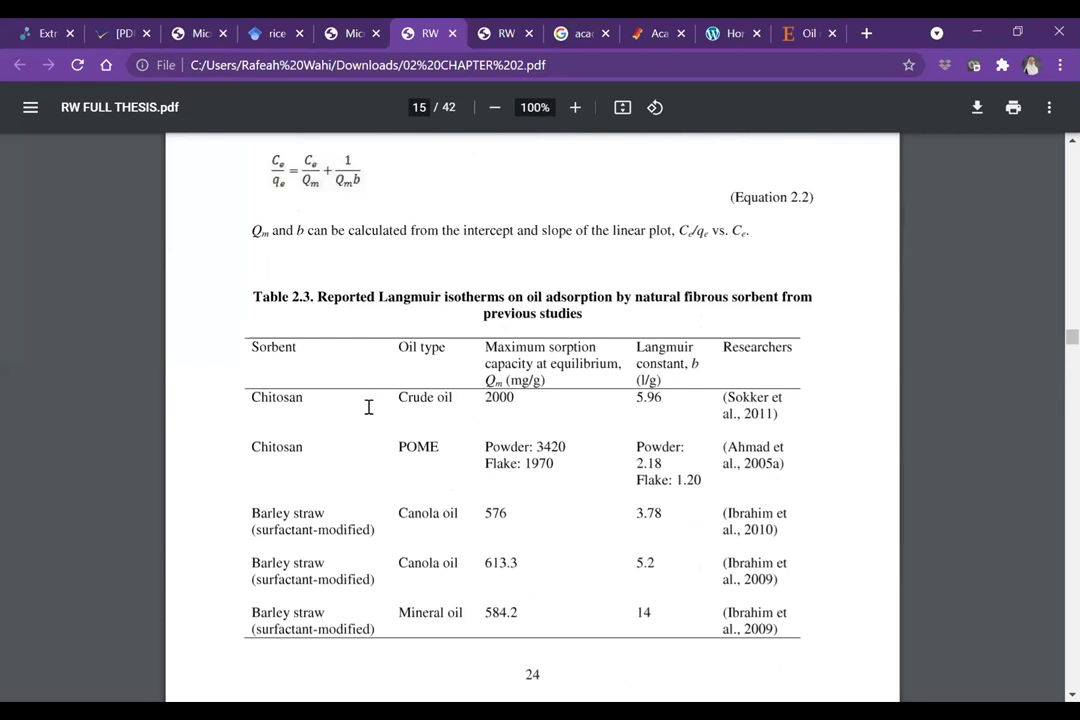
scroll(588, 418, "up", 10)
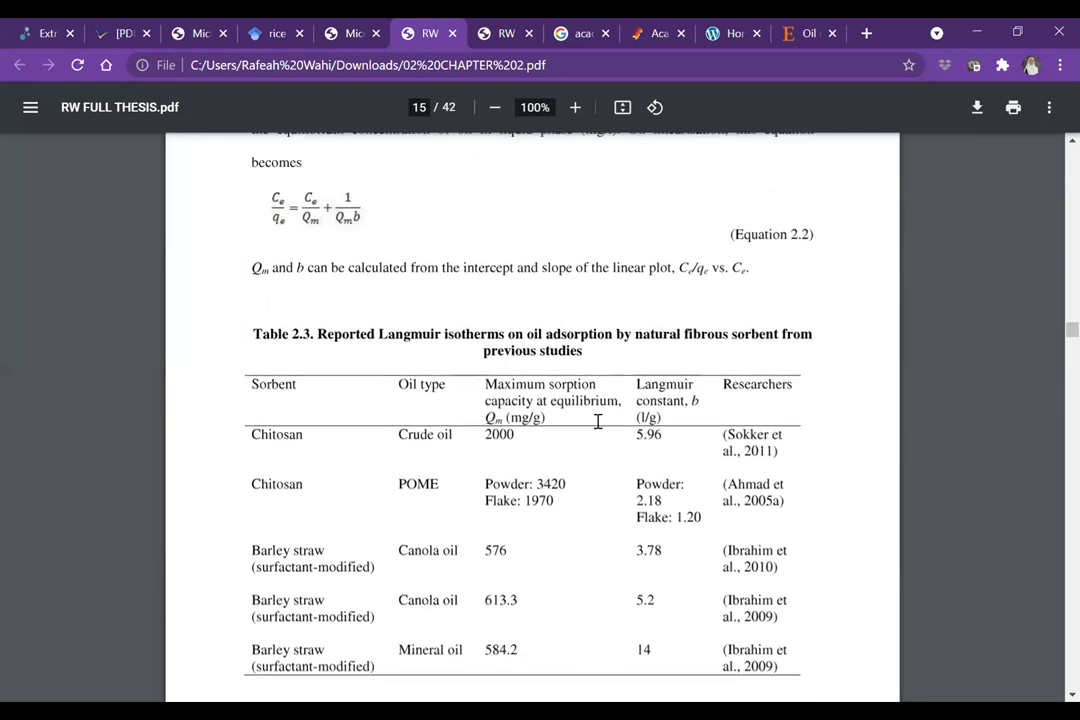
Step: Go back through the sorbent listings to the start of Table 2.2 on natural organic fibrous oil sorbents and examine its column headings and entries
scroll(586, 418, "up", 10)
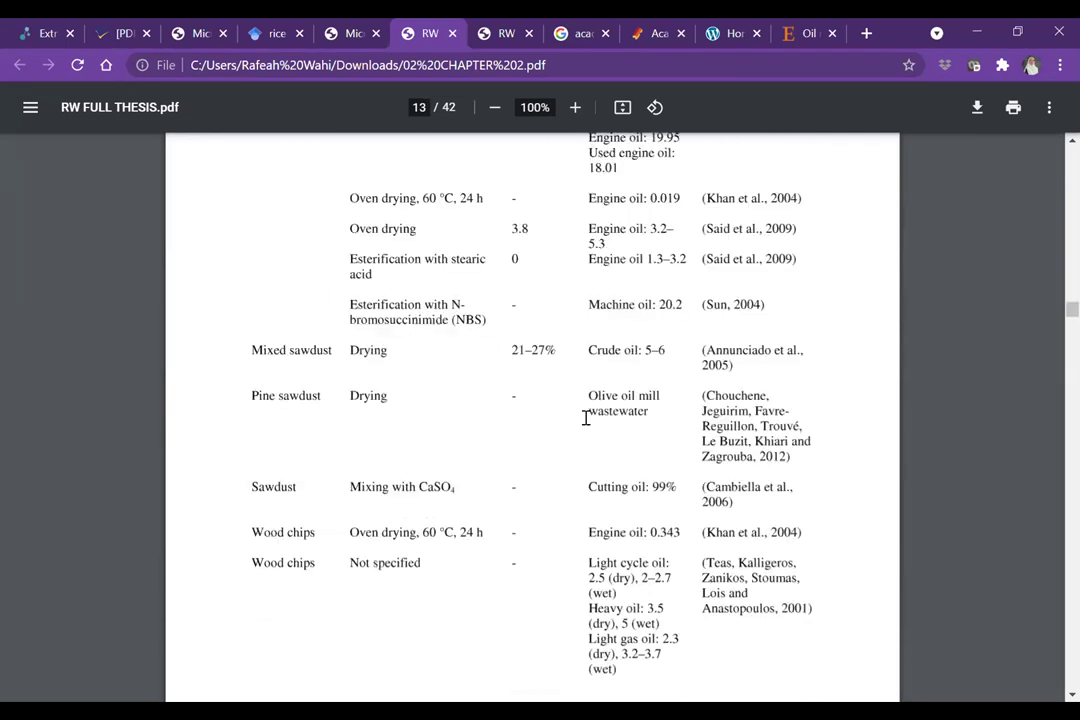
scroll(586, 418, "up", 10)
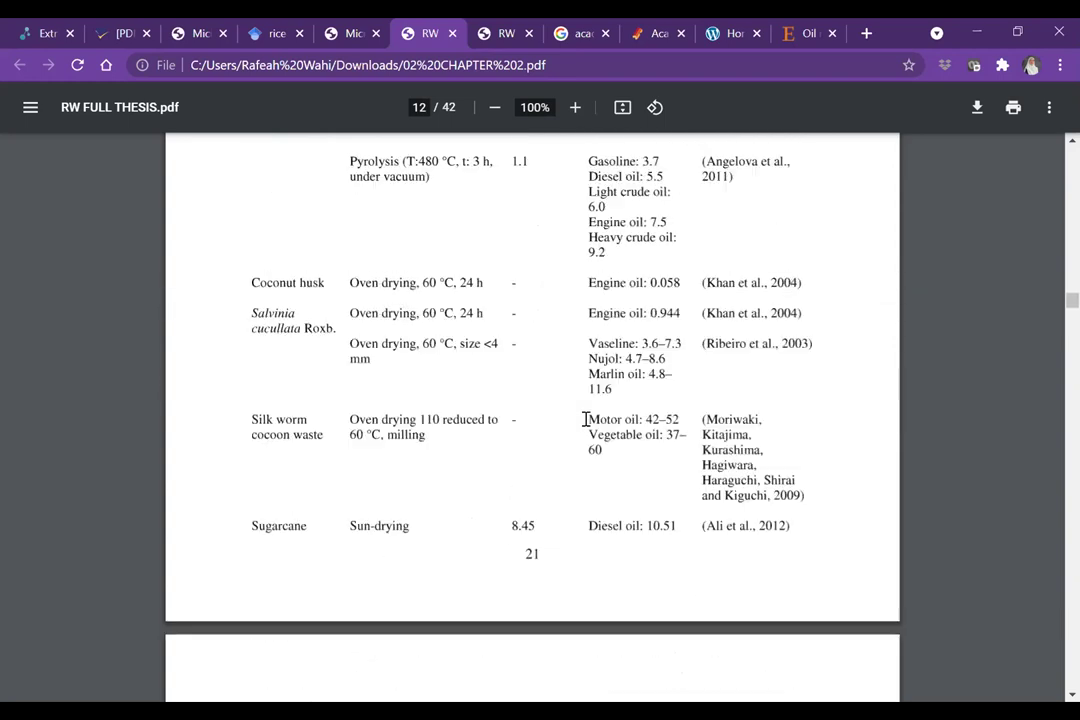
scroll(586, 421, "up", 10)
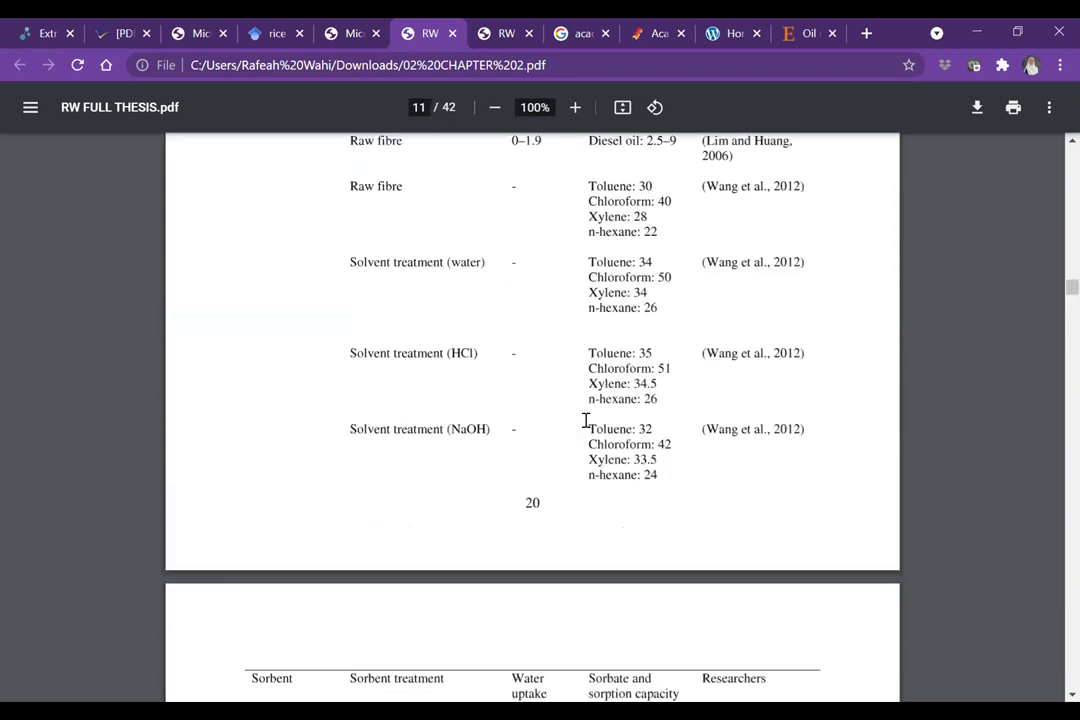
scroll(586, 421, "up", 10)
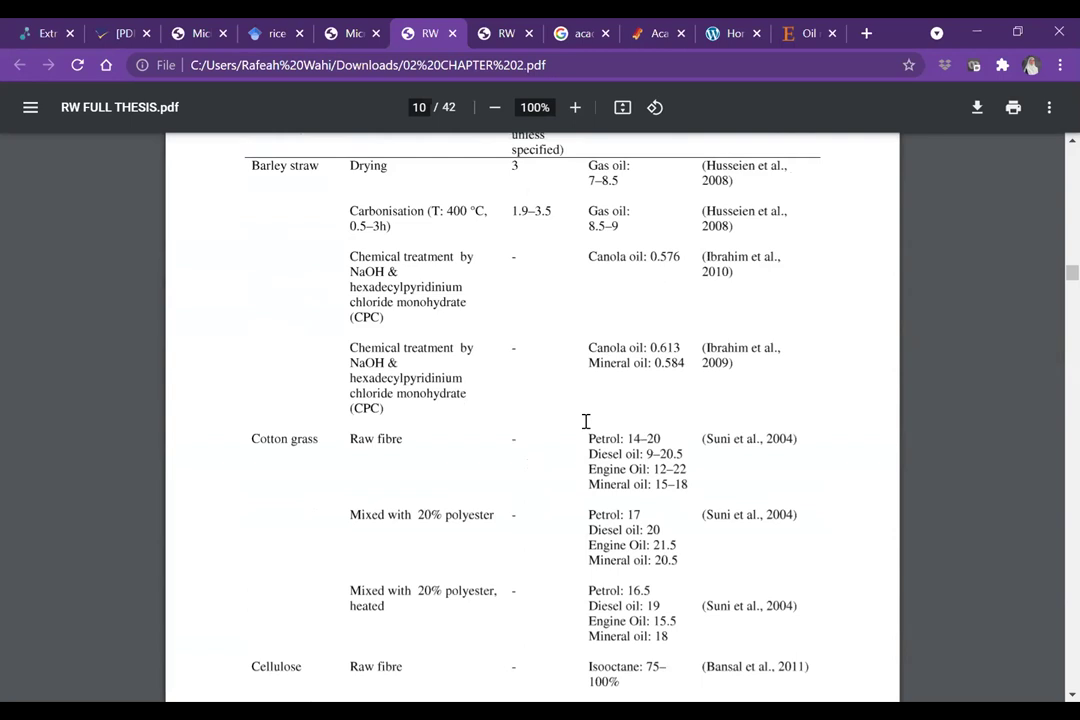
scroll(586, 421, "down", 2)
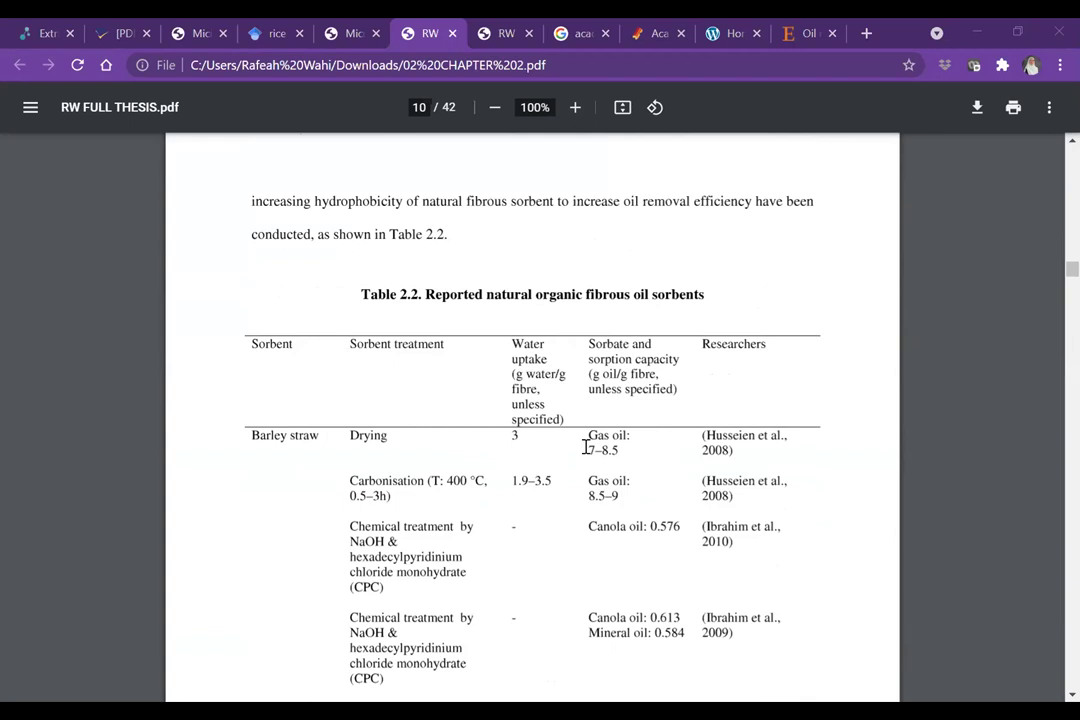
scroll(580, 290, "down", 2)
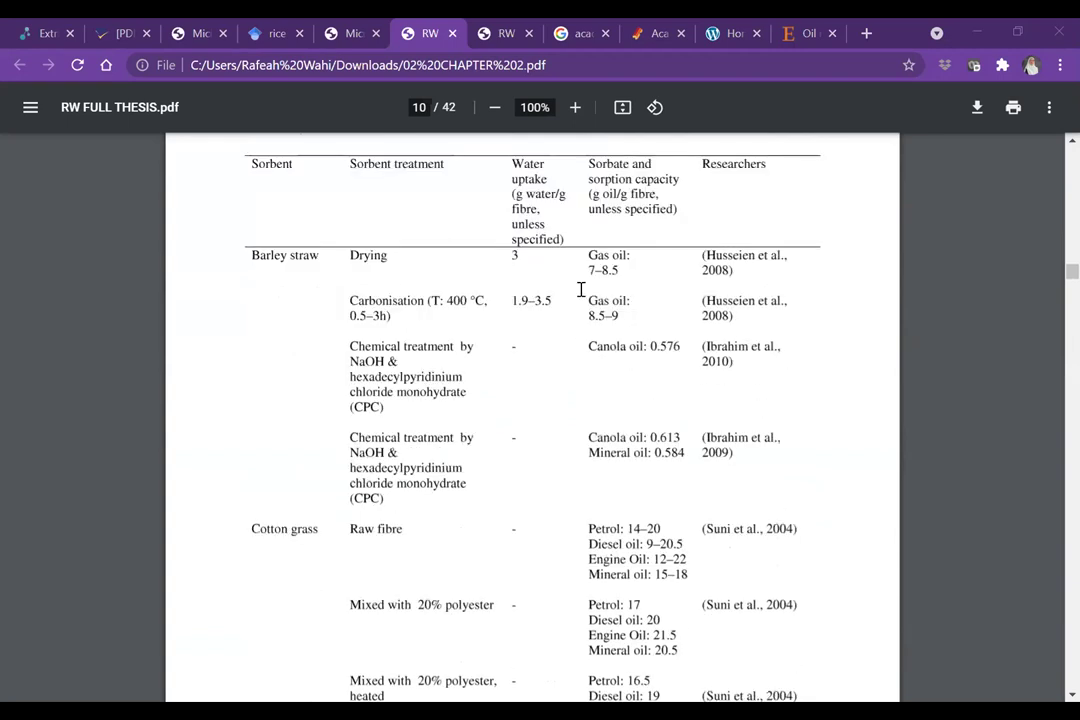
scroll(560, 290, "up", 1)
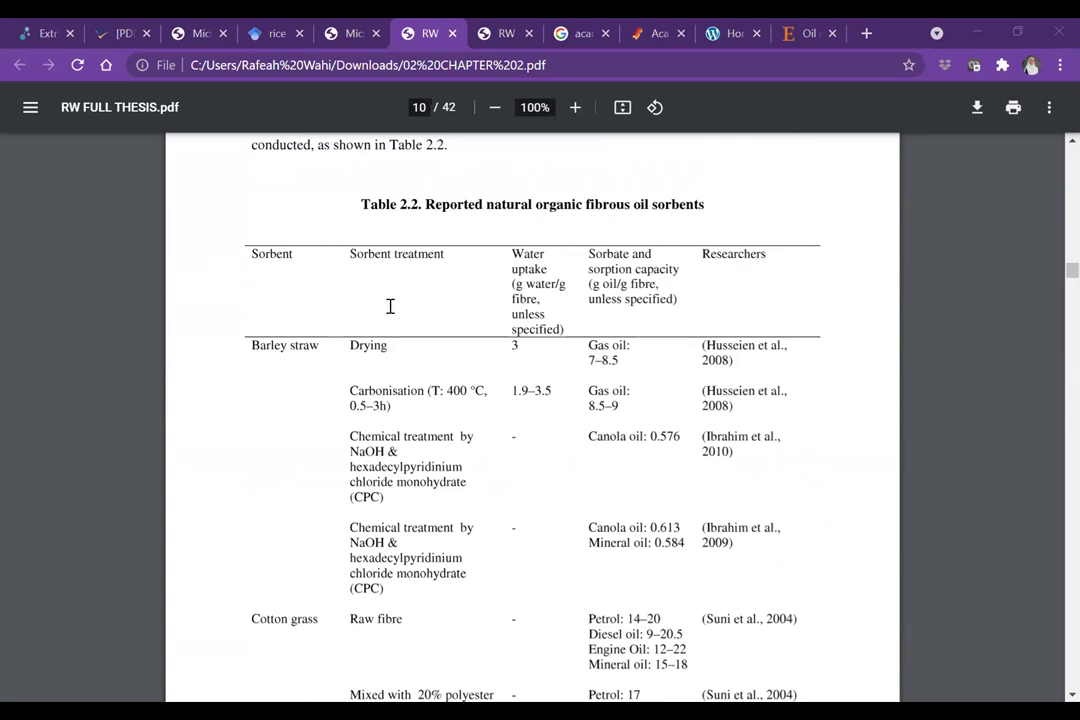
scroll(378, 318, "down", 3)
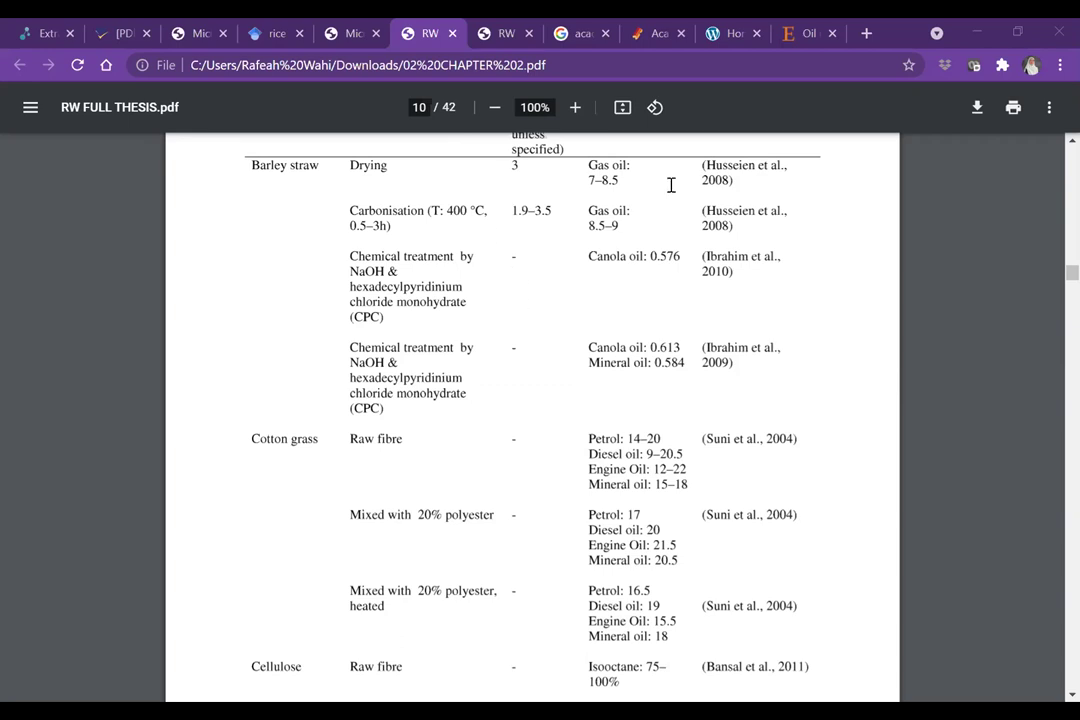
Step: Bring up the ScienceDirect review article on oil removal by natural fibrous sorbent and look over its highlights and abstract
key("ctrl+9")
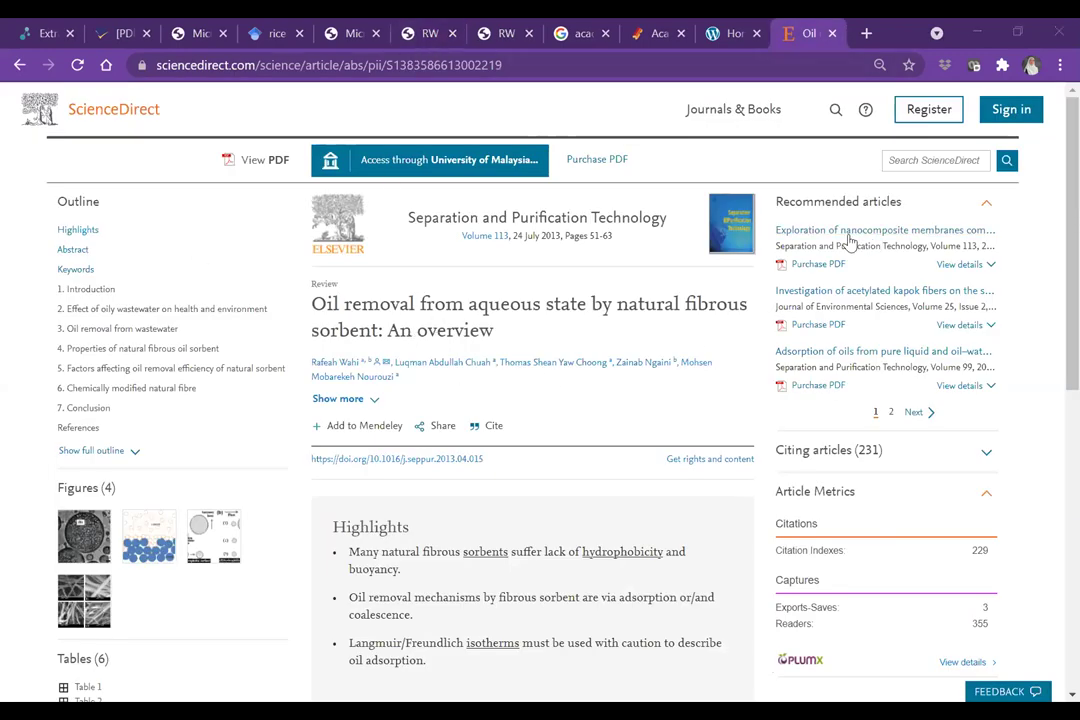
scroll(506, 350, "down", 1)
scroll(506, 350, "up", 1)
scroll(574, 437, "down", 1)
scroll(350, 300, "up", 1)
scroll(530, 405, "down", 4)
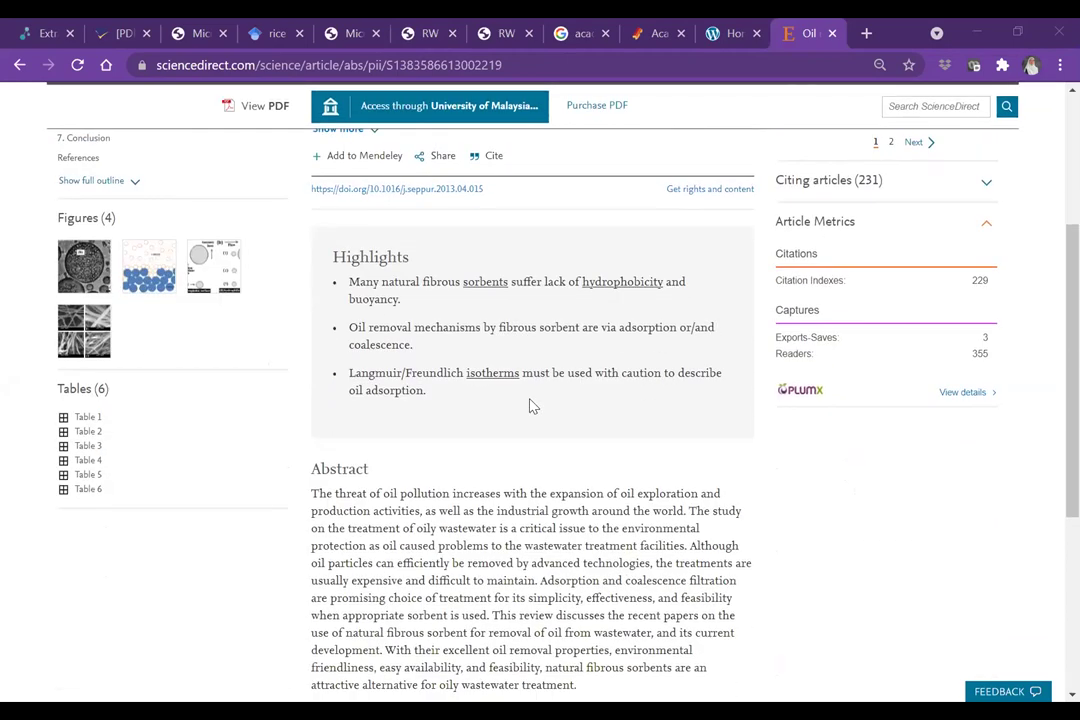
scroll(490, 395, "up", 2)
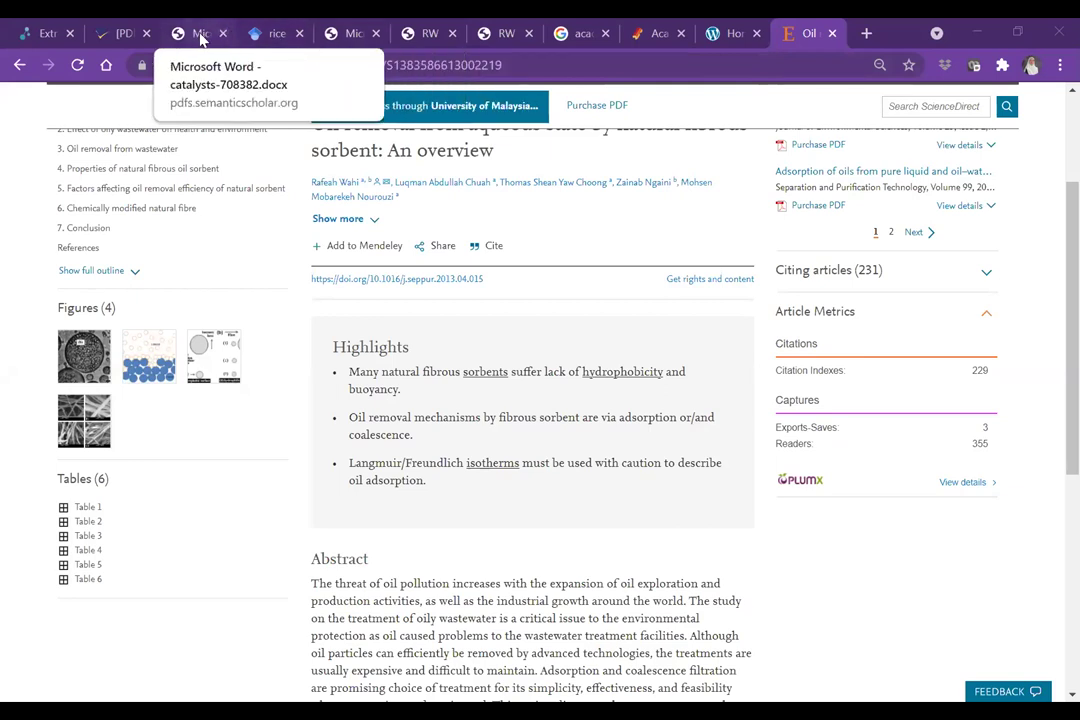
Step: Bring up the Google results for "academic phrasebank" and locate the Manchester and Ref-n-write phrasebank entries
left_click(583, 34)
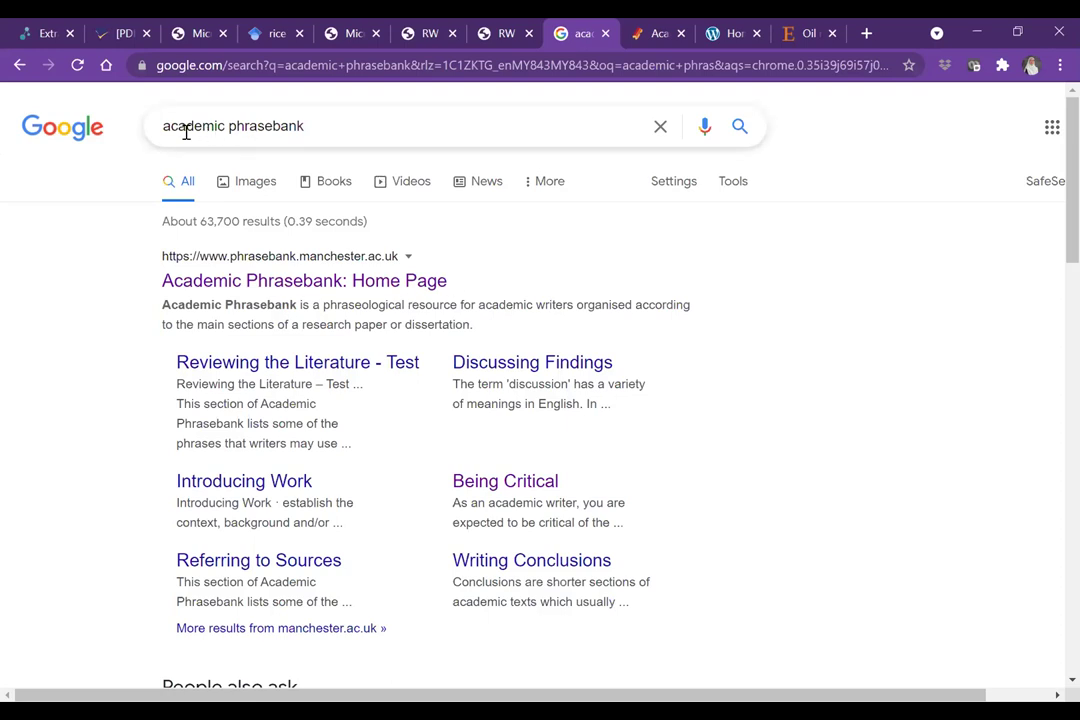
scroll(357, 308, "down", 5)
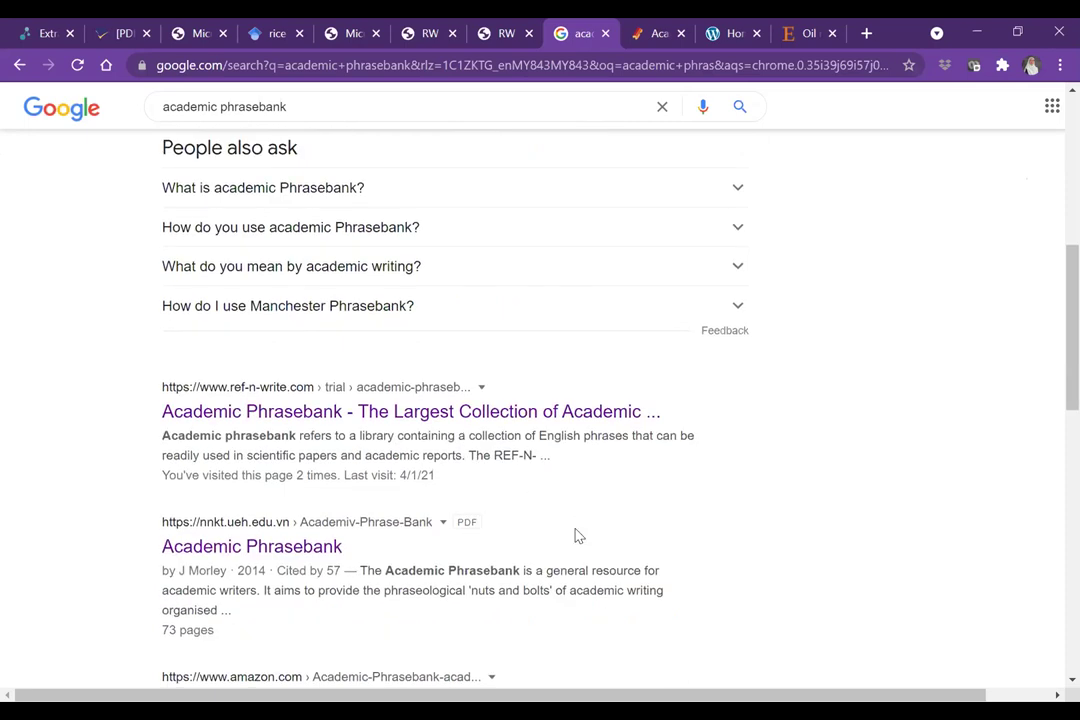
scroll(500, 495, "up", 3)
scroll(423, 488, "up", 2)
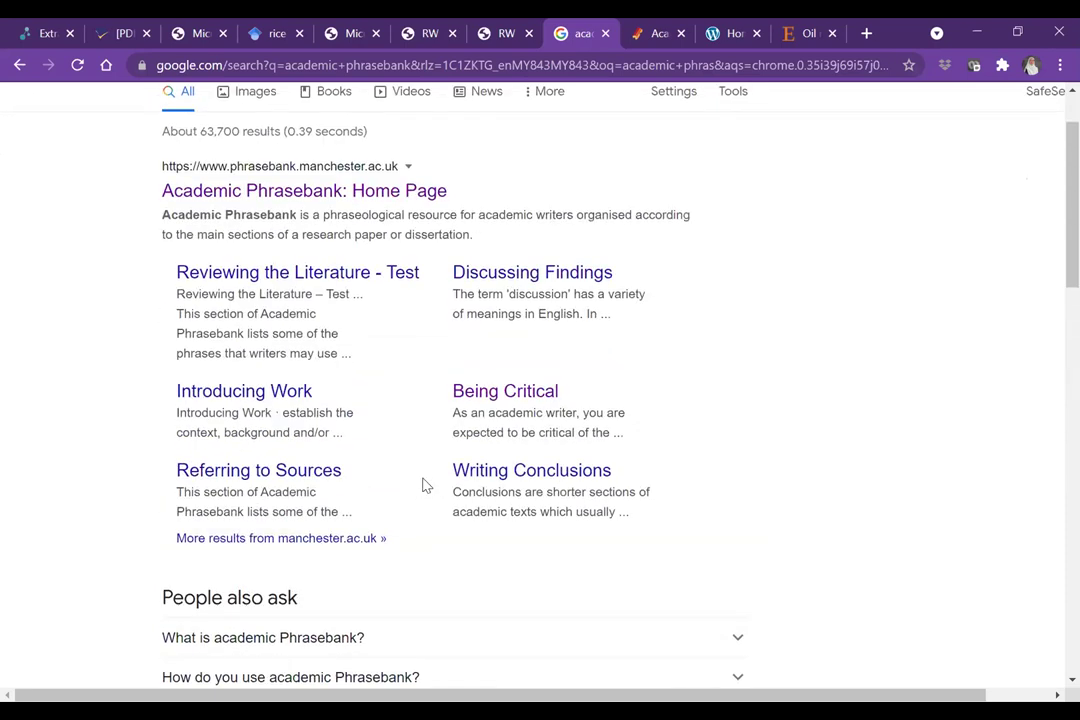
scroll(277, 364, "up", 1)
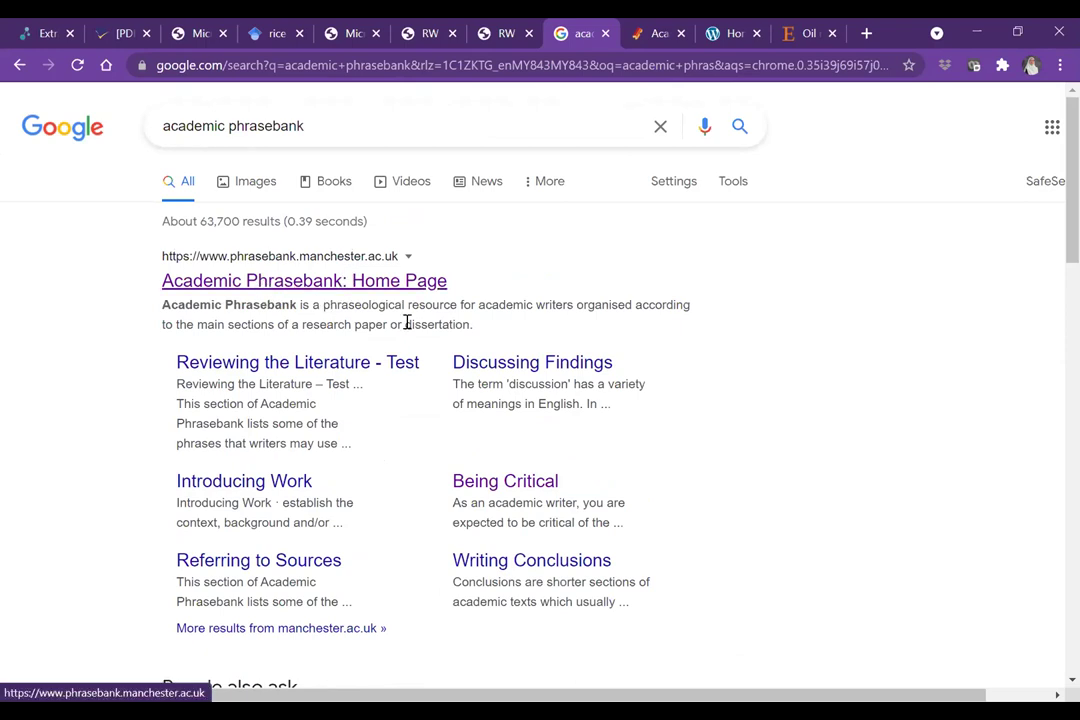
scroll(447, 385, "down", 3)
scroll(494, 525, "down", 2)
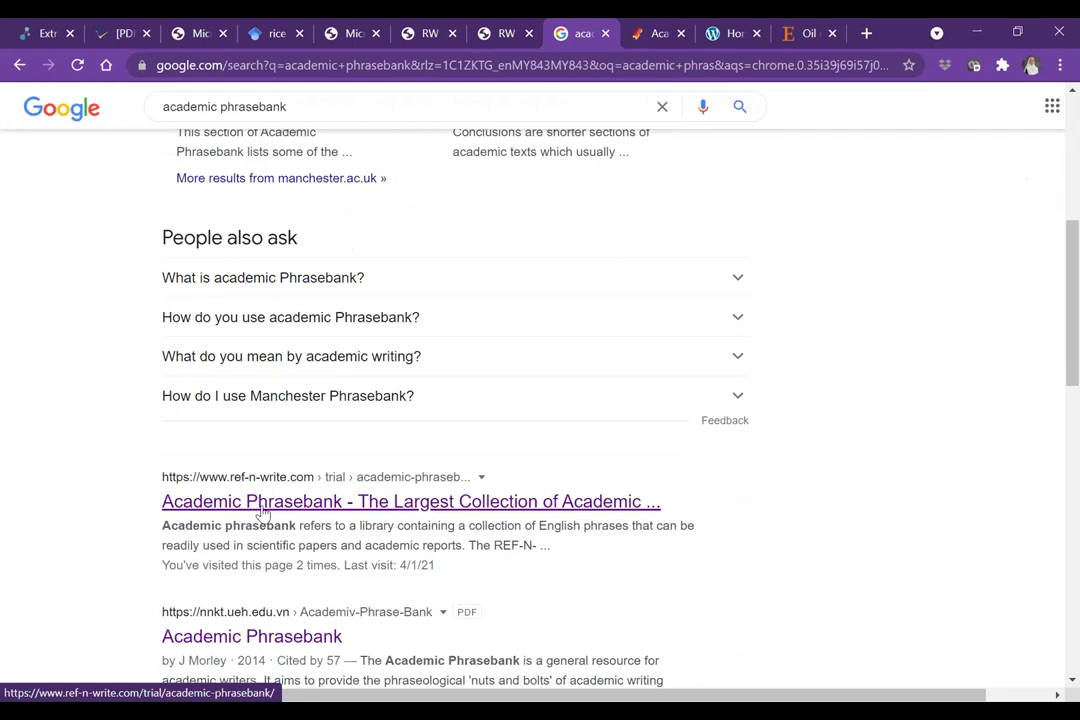
Step: Bring up the Ref-n-write Academic Phrasebank page and show the "Importance of topic" phrase templates in its Introduction category
left_click(658, 33)
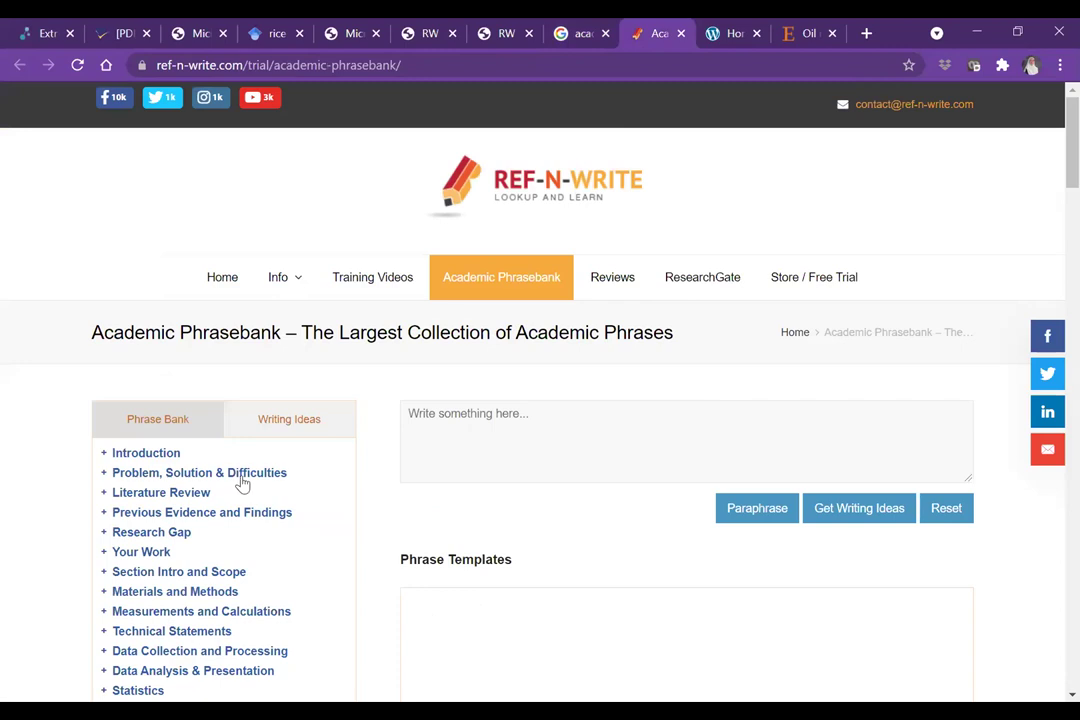
scroll(312, 490, "down", 1)
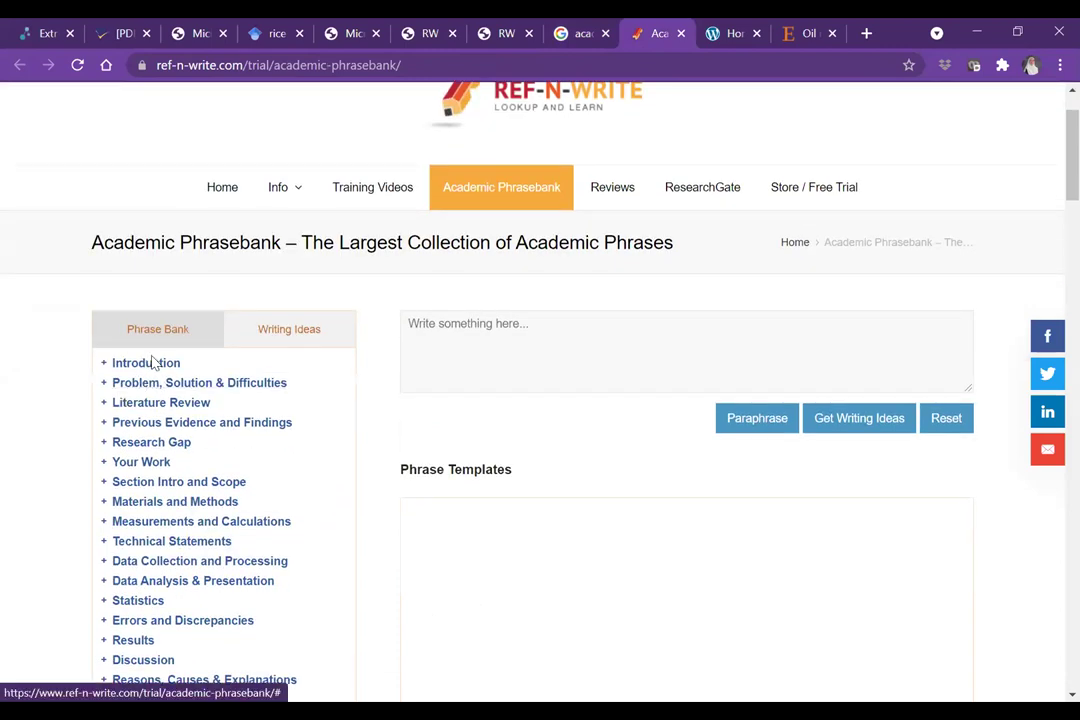
scroll(152, 345, "down", 1)
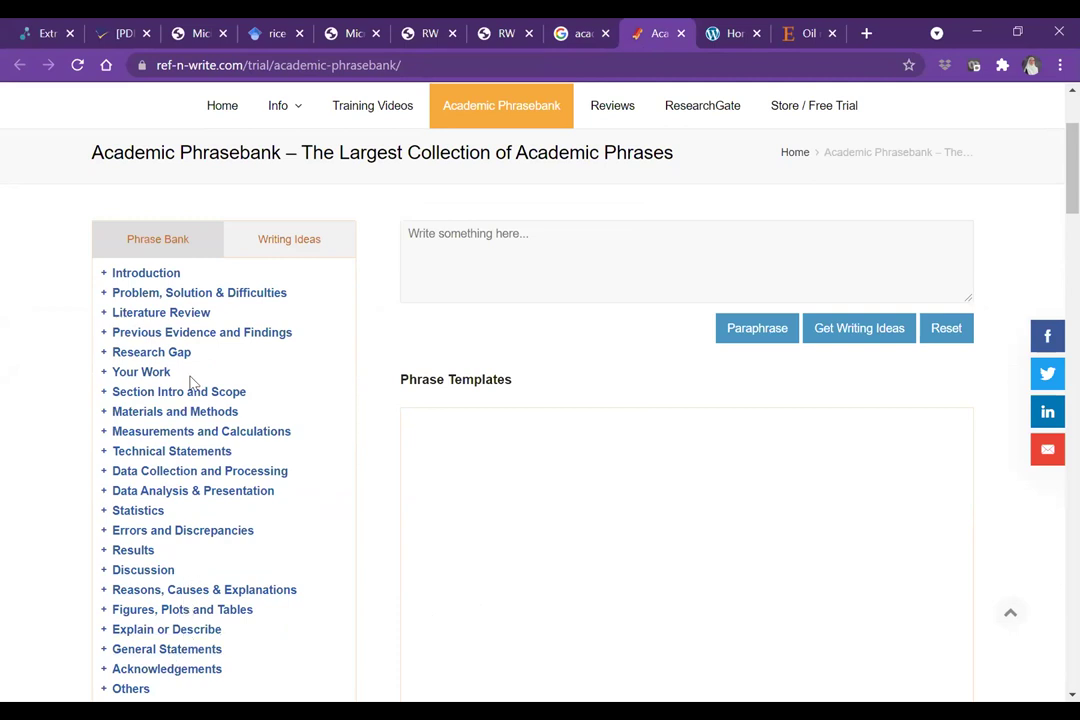
left_click(143, 271)
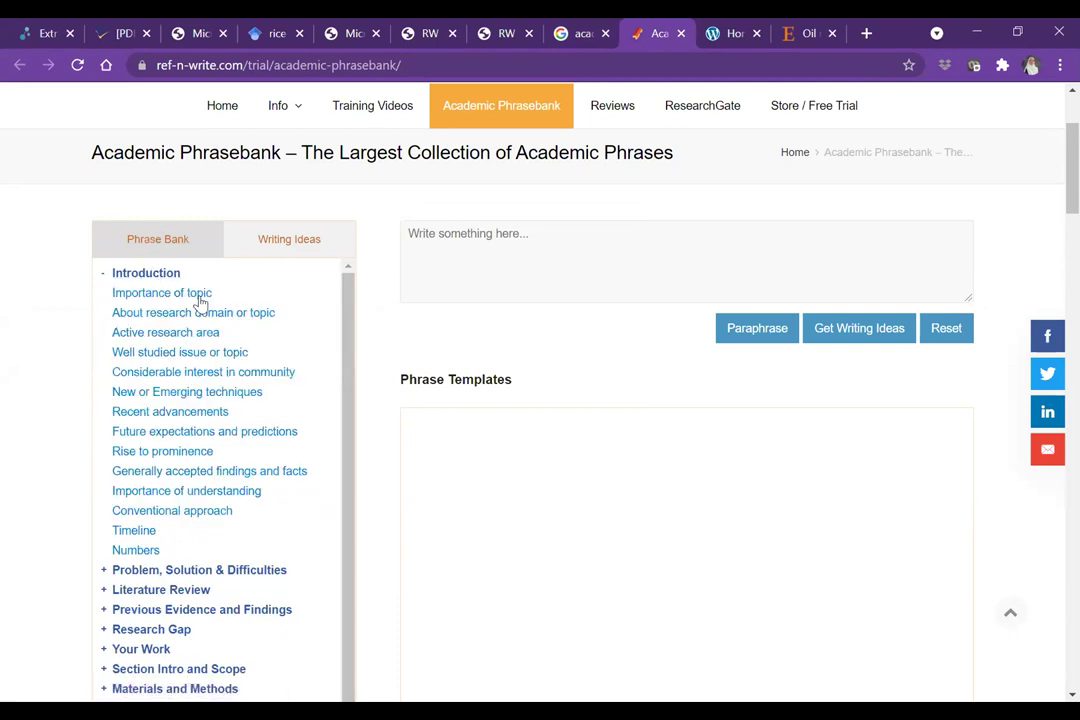
left_click(147, 302)
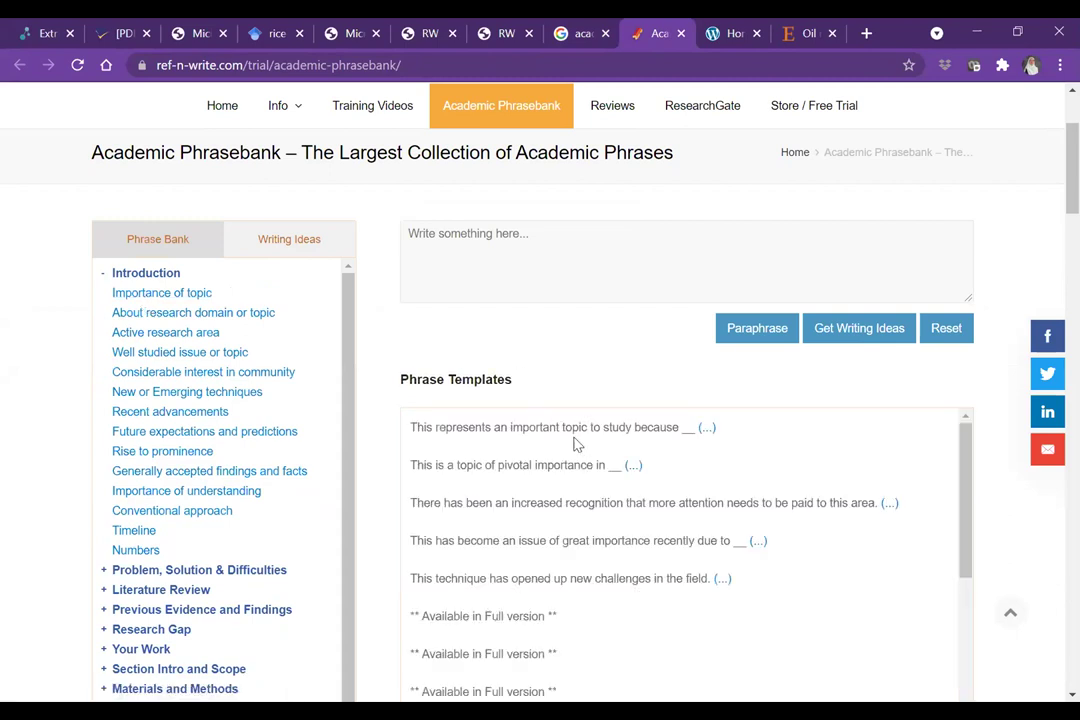
scroll(552, 425, "down", 1)
scroll(552, 427, "up", 1)
left_click(443, 235)
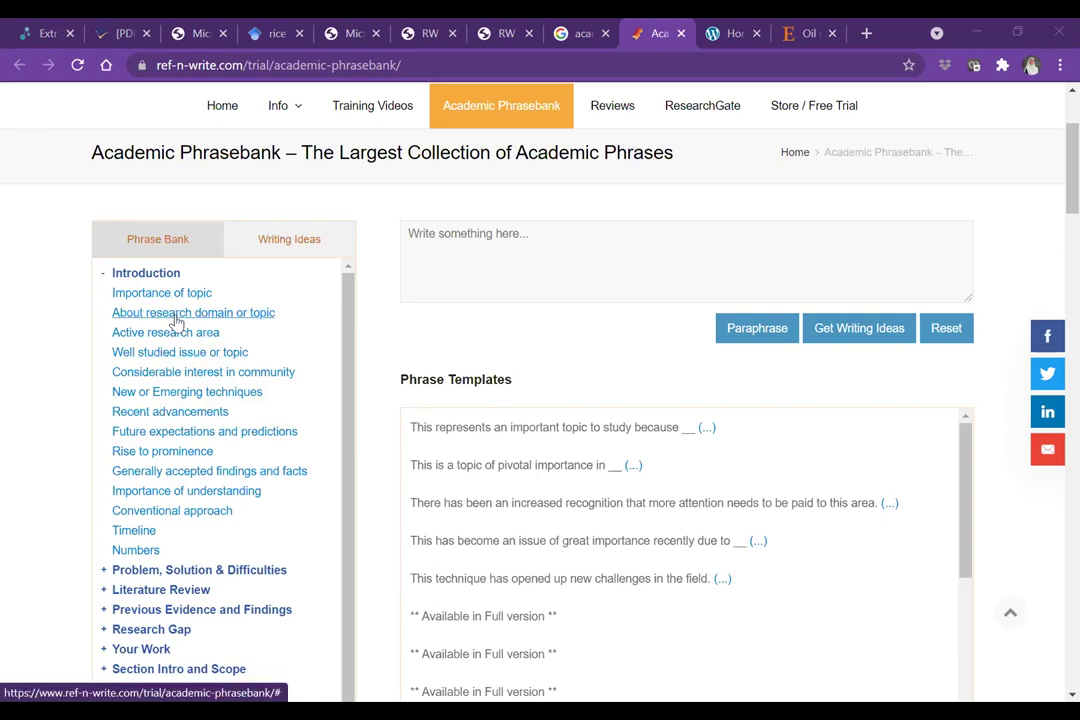
Step: Show the "Recent advancements" phrase templates, and expand the "Problem, Solution & Difficulties" category to look through its subtopics
left_click(196, 422)
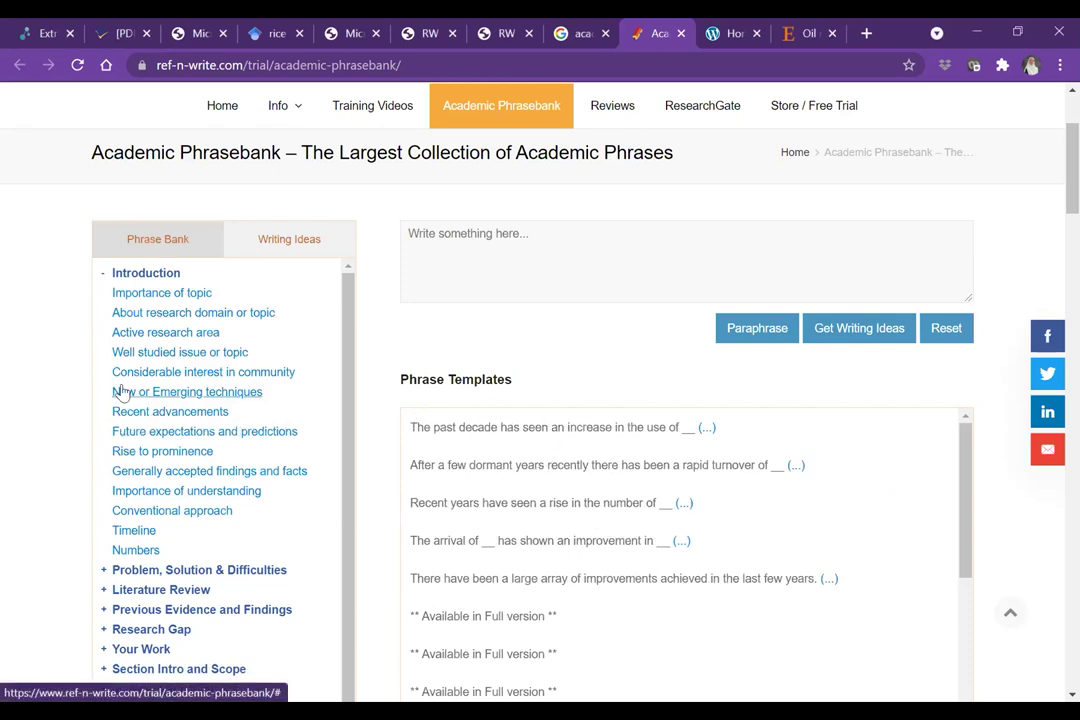
left_click(158, 418)
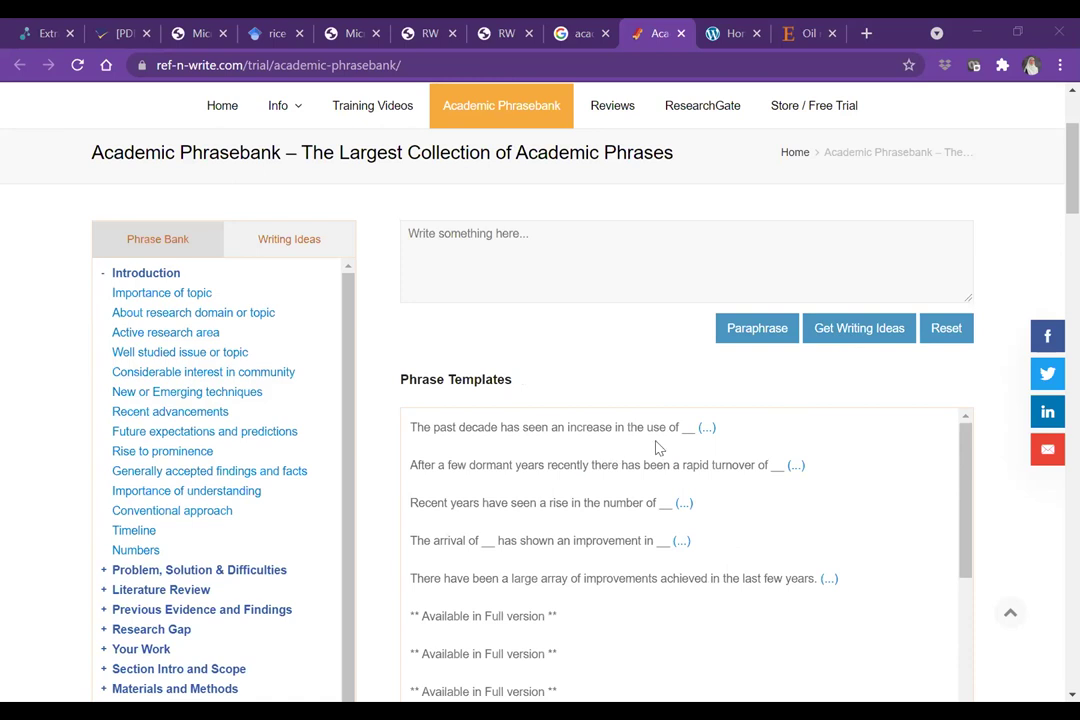
scroll(260, 440, "down", 1)
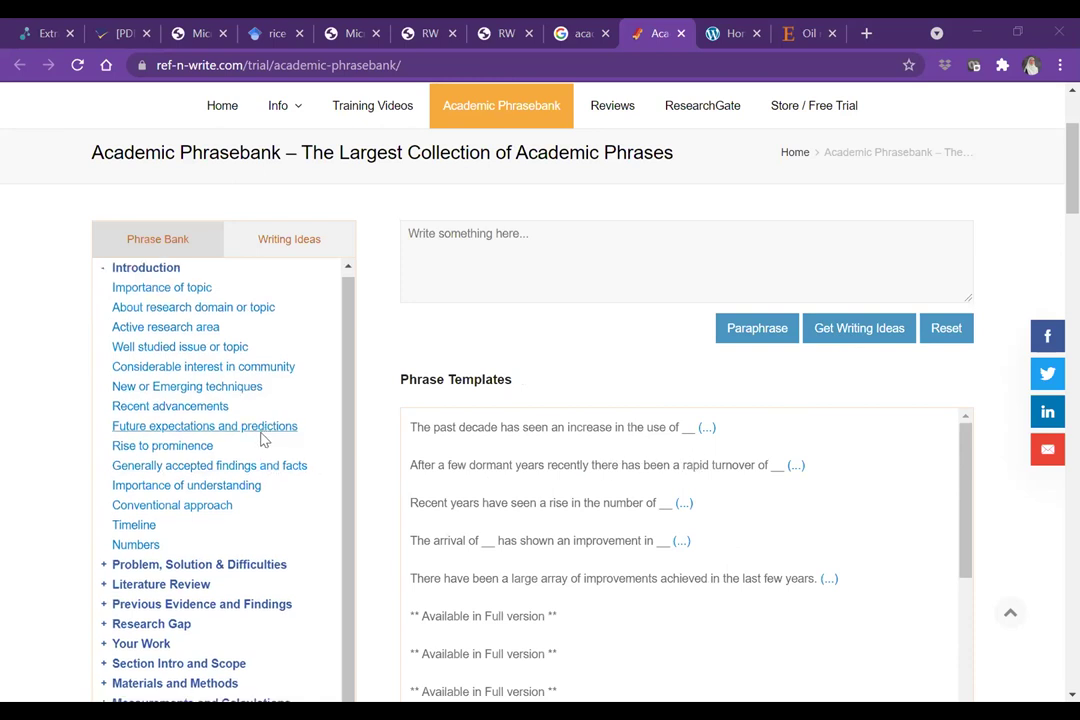
left_click(177, 483)
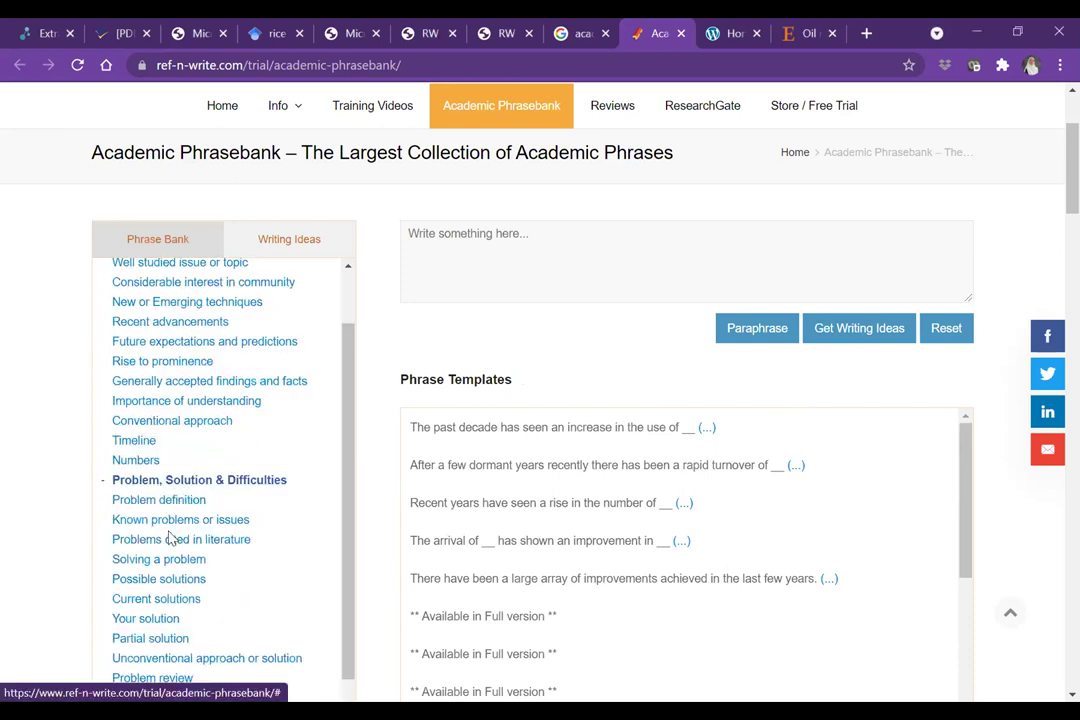
scroll(170, 500, "down", 2)
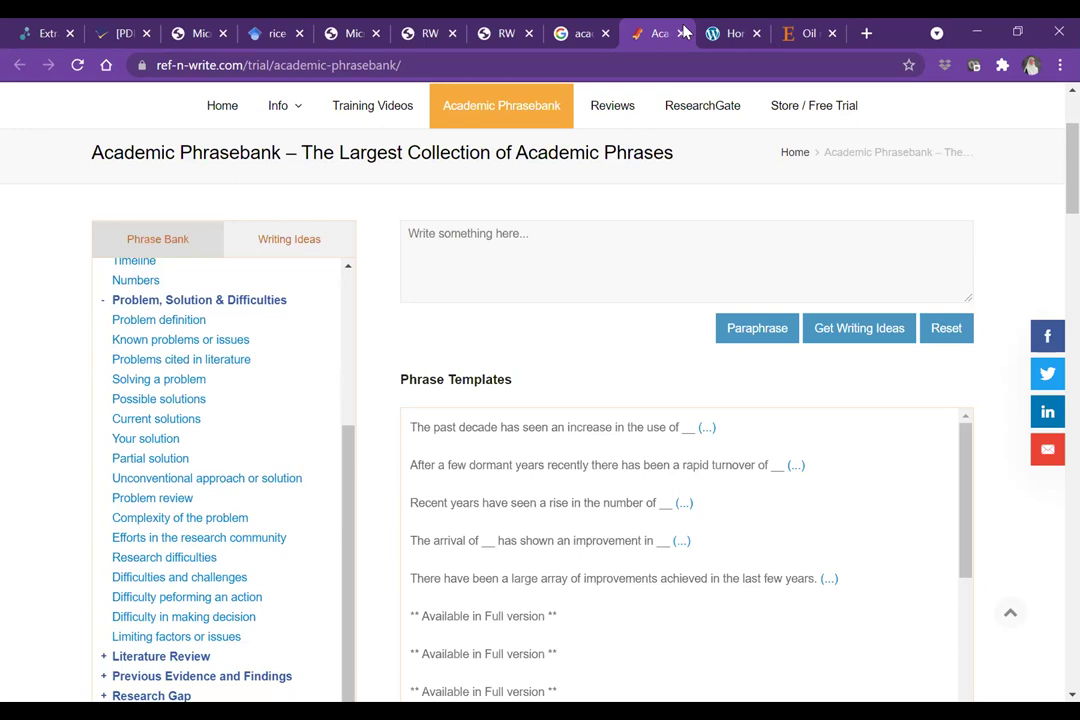
Step: On the Manchester Academic Phrasebank site, open "Being Critical" and expand the phrases under "Highlighting inadequacies of previous studies"
left_click(734, 35)
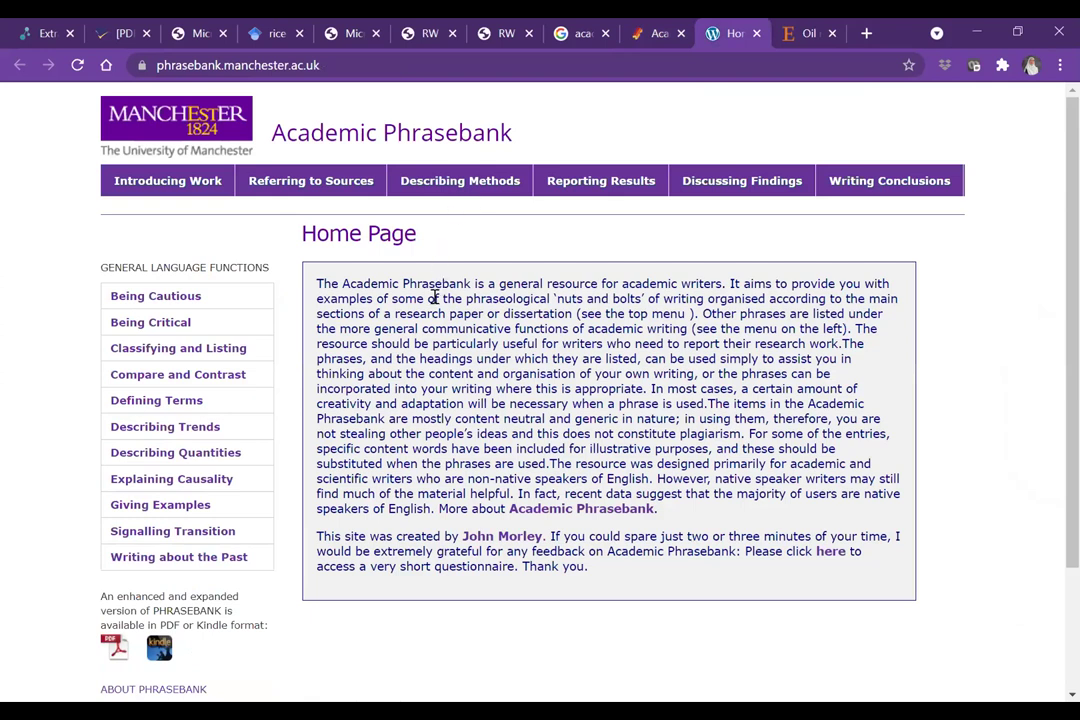
left_click(160, 330)
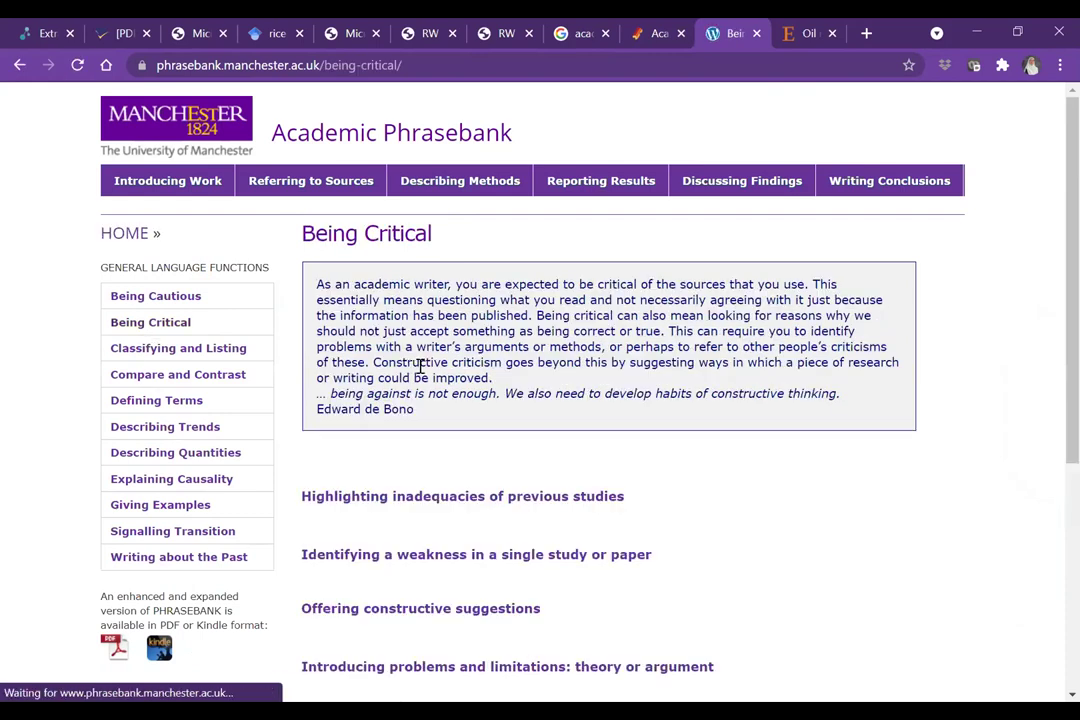
scroll(373, 330, "down", 1)
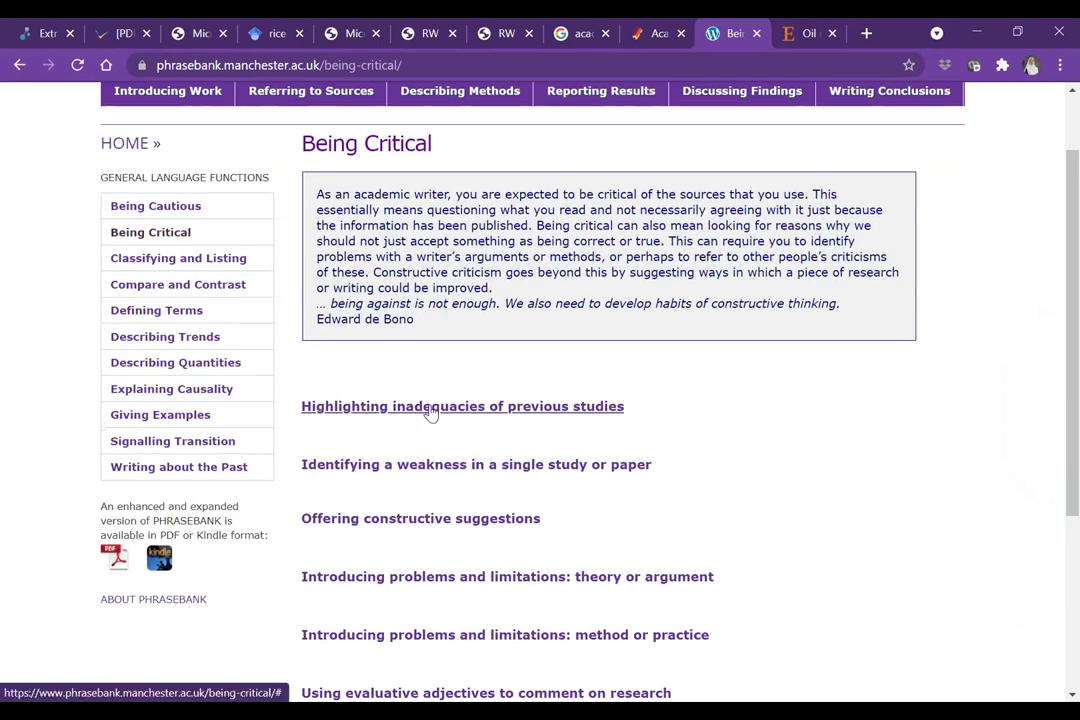
left_click(430, 410)
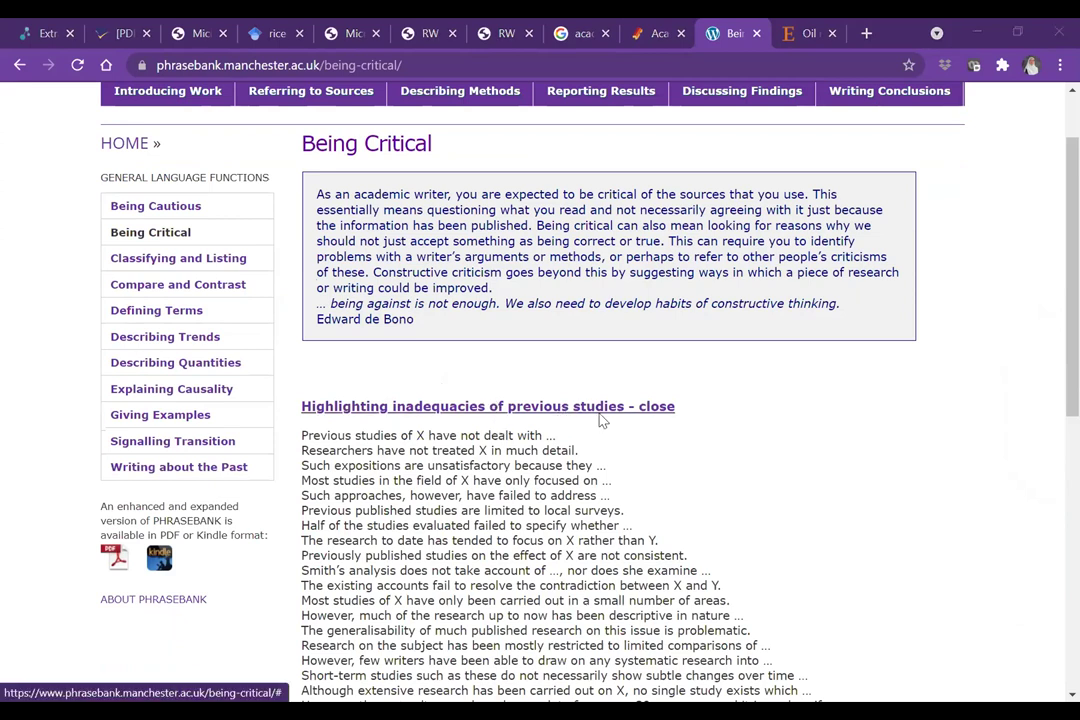
scroll(528, 452, "down", 1)
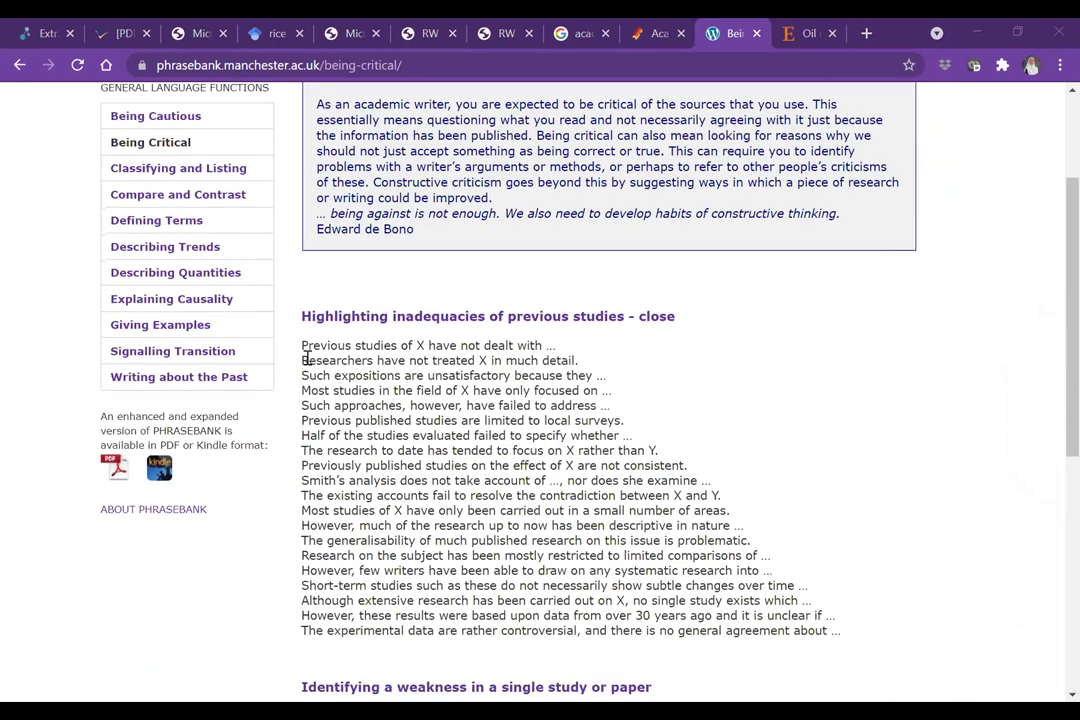
Step: Highlight the example phrases "Previous studies of X have not dealt with" and "Such approaches, however, have failed to address", then clear the selection
left_click_drag(302, 345, 545, 345)
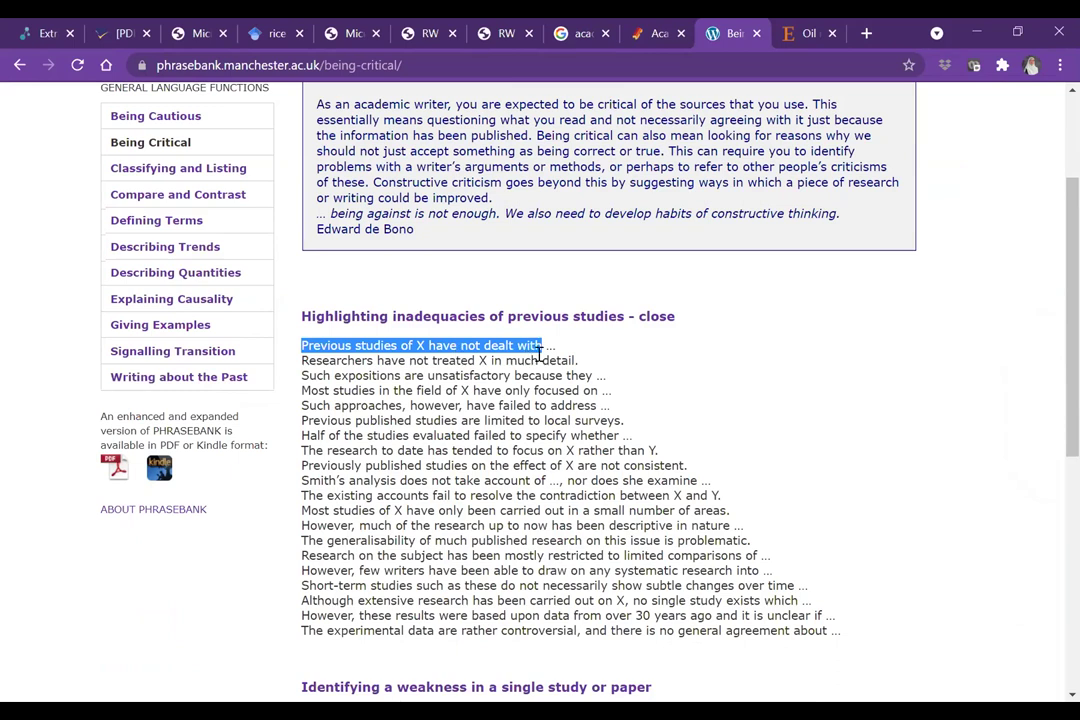
left_click_drag(313, 407, 523, 405)
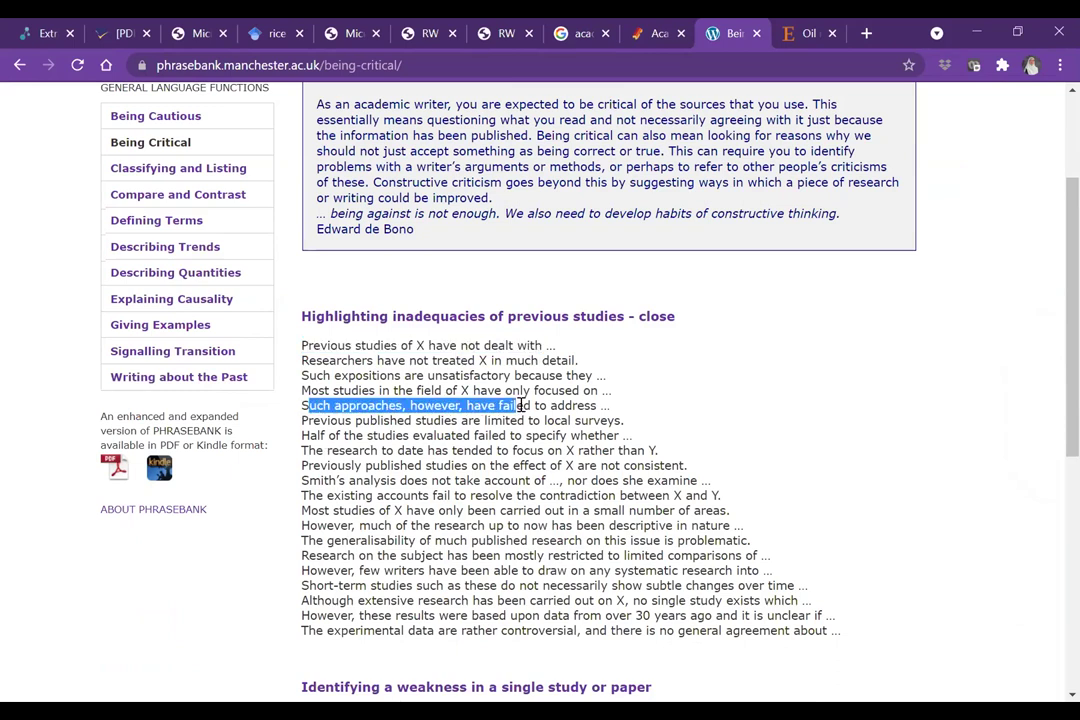
left_click(489, 555)
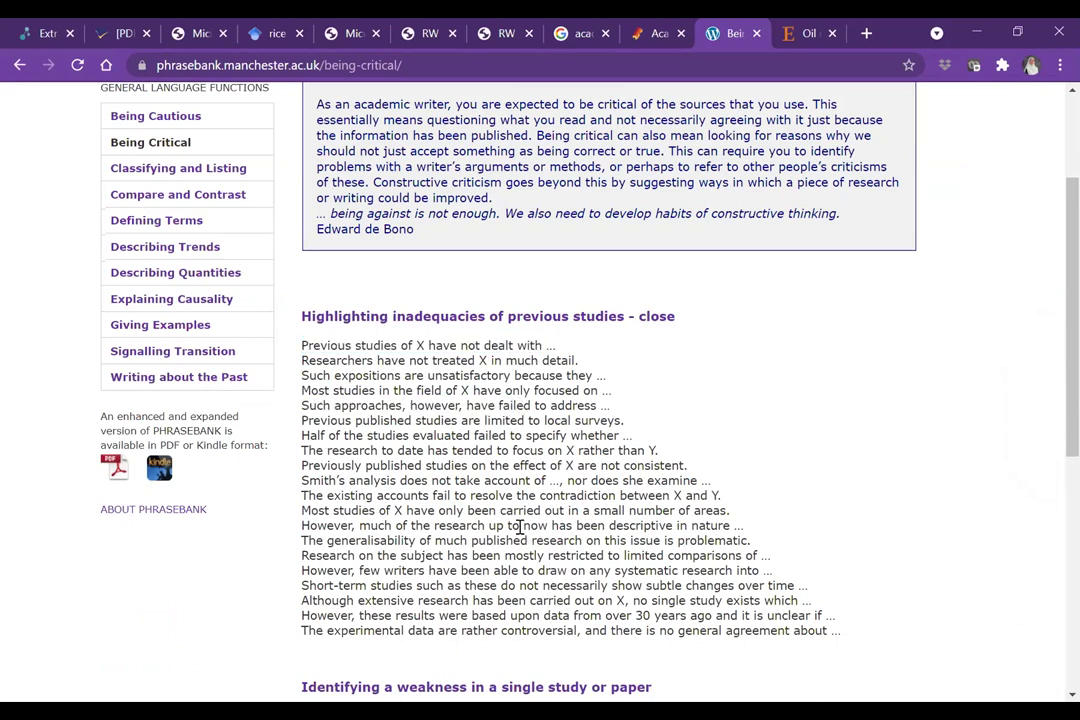
Step: Open the "Describing Trends" page of the Manchester phrasebank and expand its "Describing trends" phrases
scroll(533, 528, "up", 1)
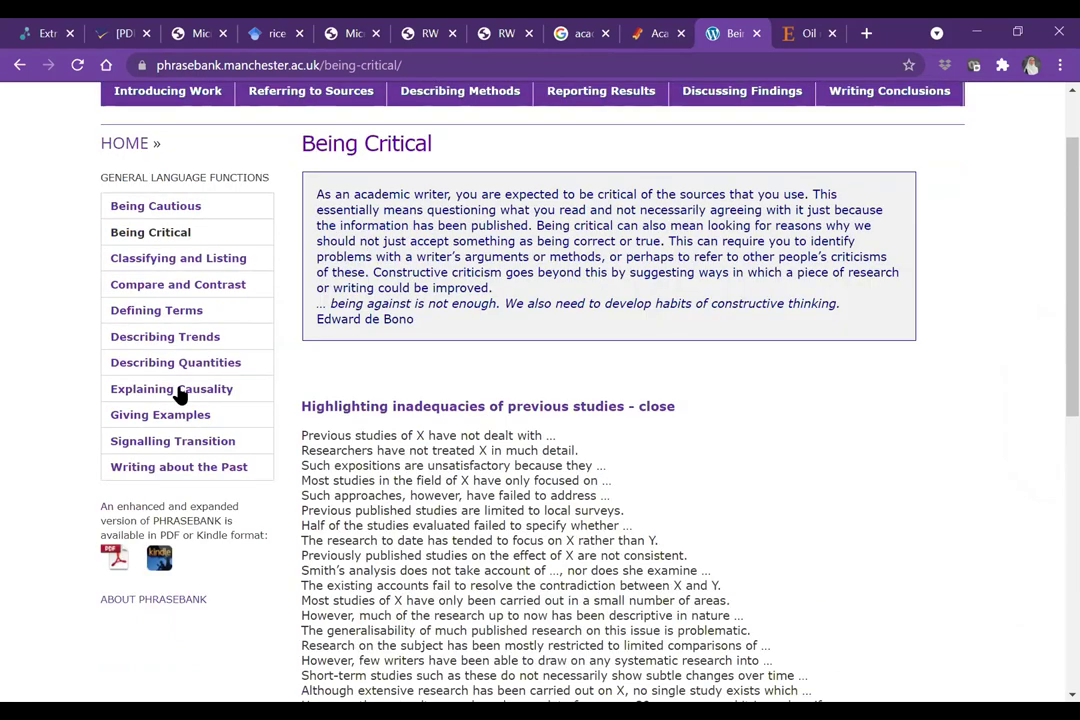
left_click(163, 340)
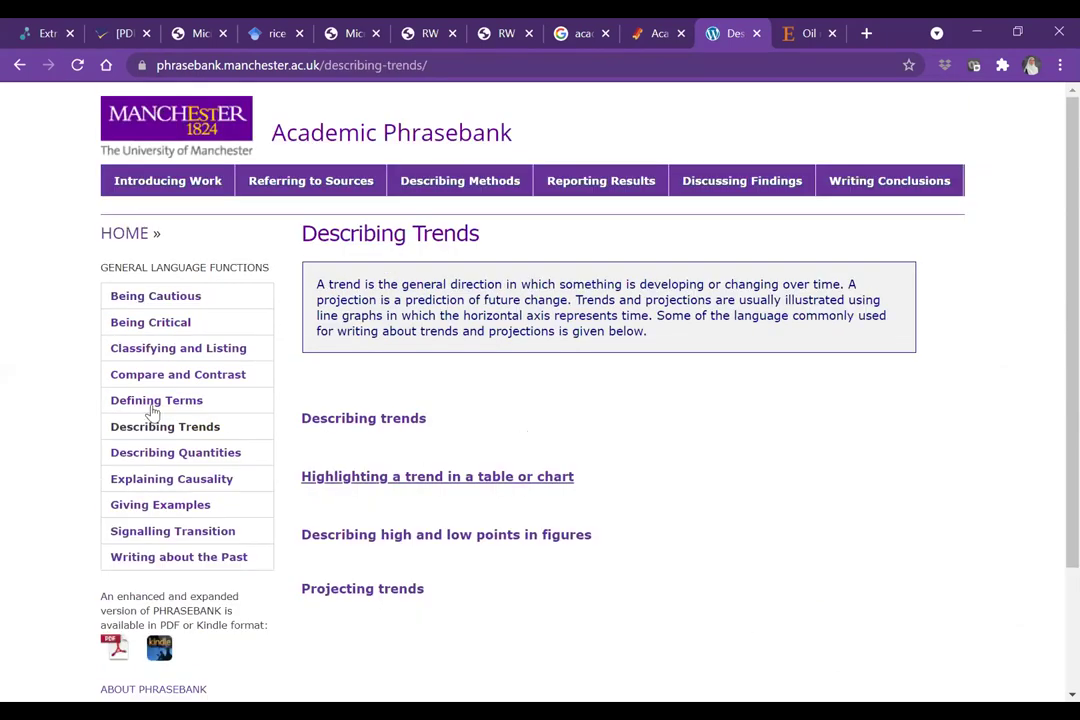
left_click(357, 422)
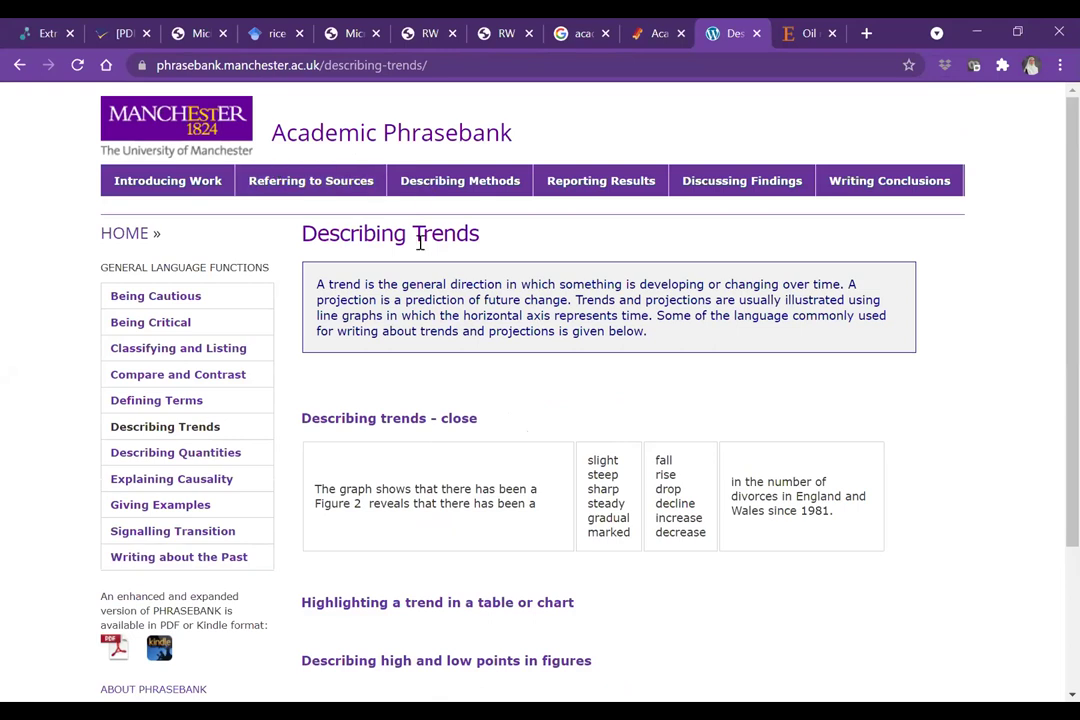
Step: View the "Referring to Sources" page of the phrasebank, followed by the "Describing Methods" page
left_click(331, 188)
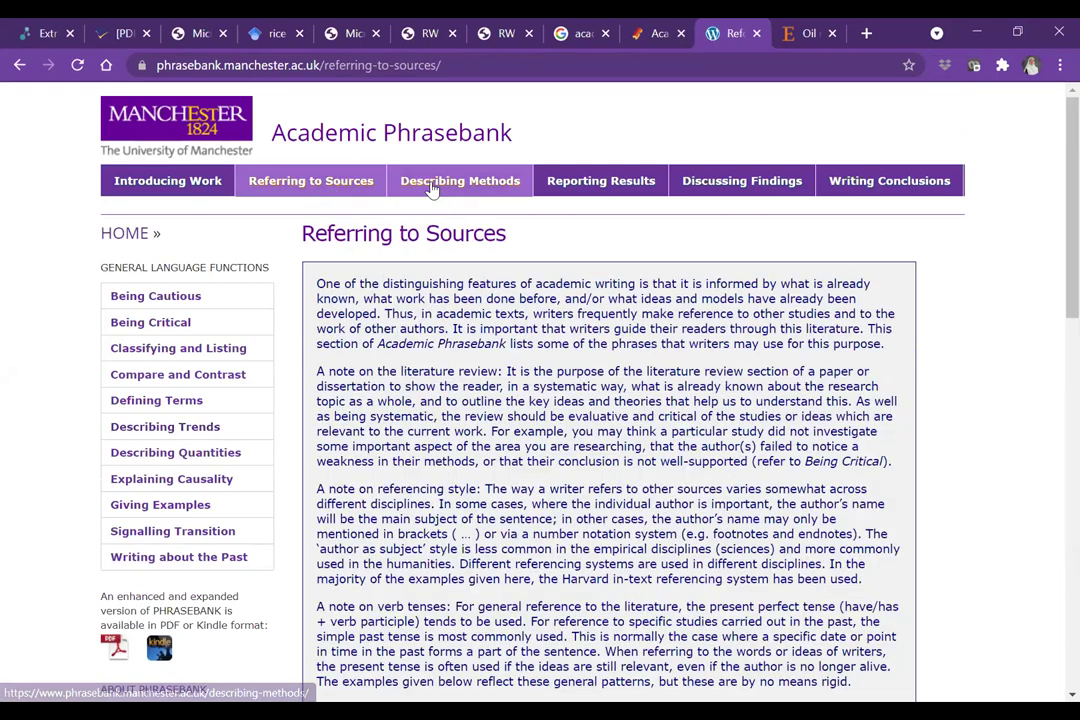
left_click(436, 186)
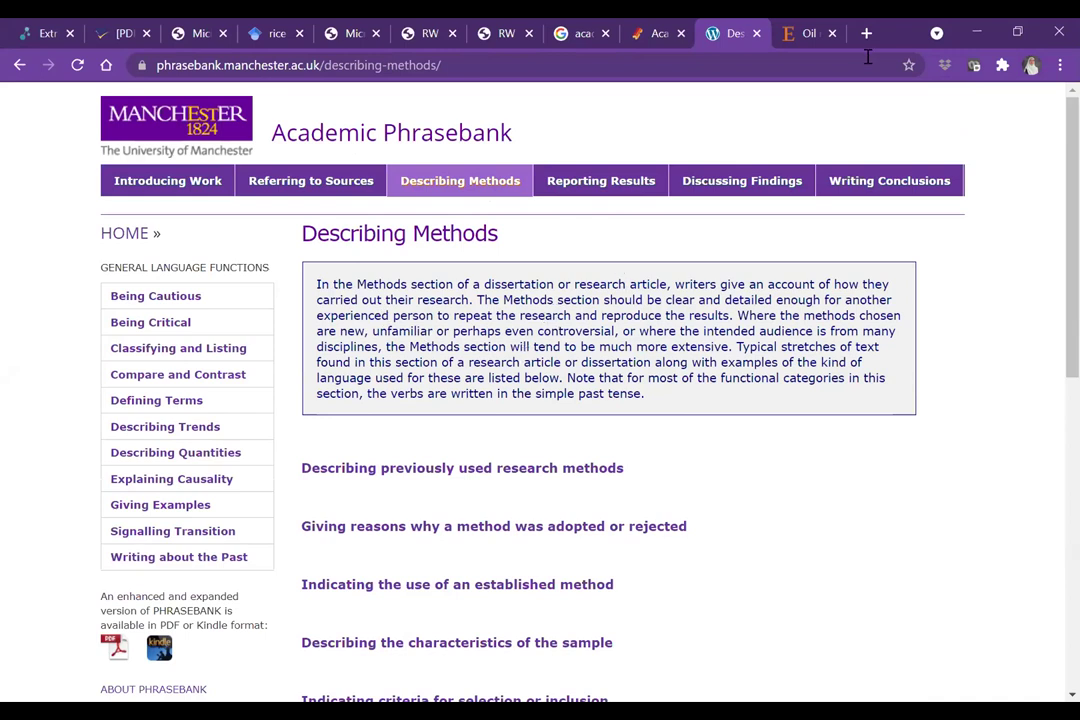
Step: Return to the thesis chapter PDF at the sorbent comparison table on page 10, passing the ScienceDirect article and the Google results
left_click(807, 36)
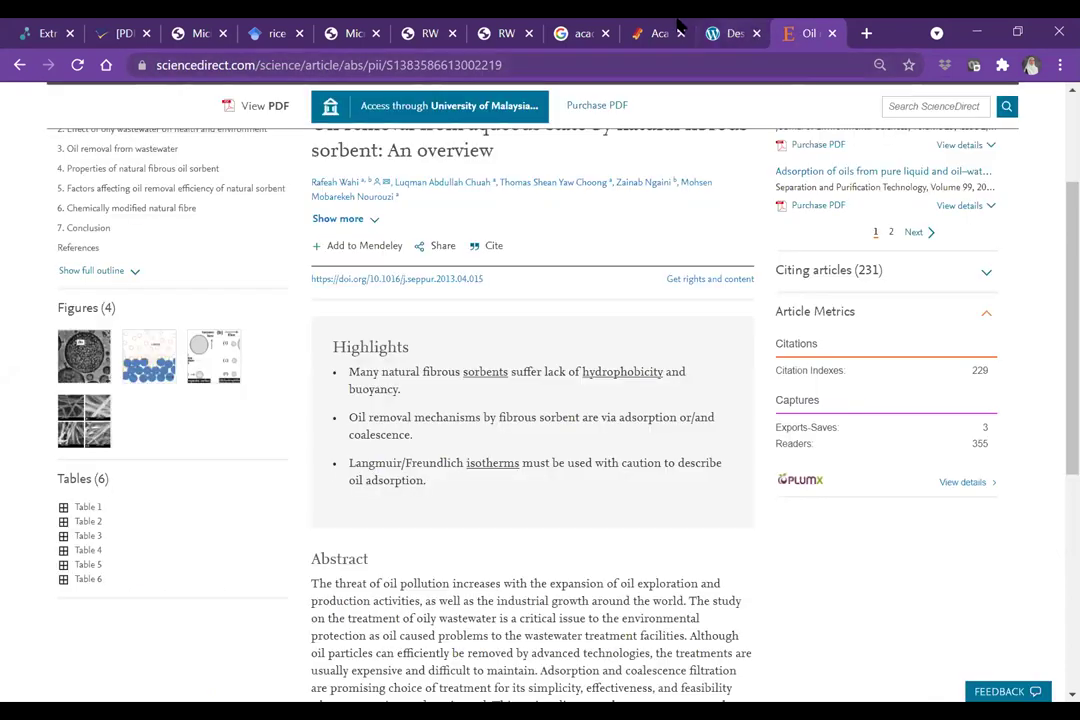
left_click(580, 34)
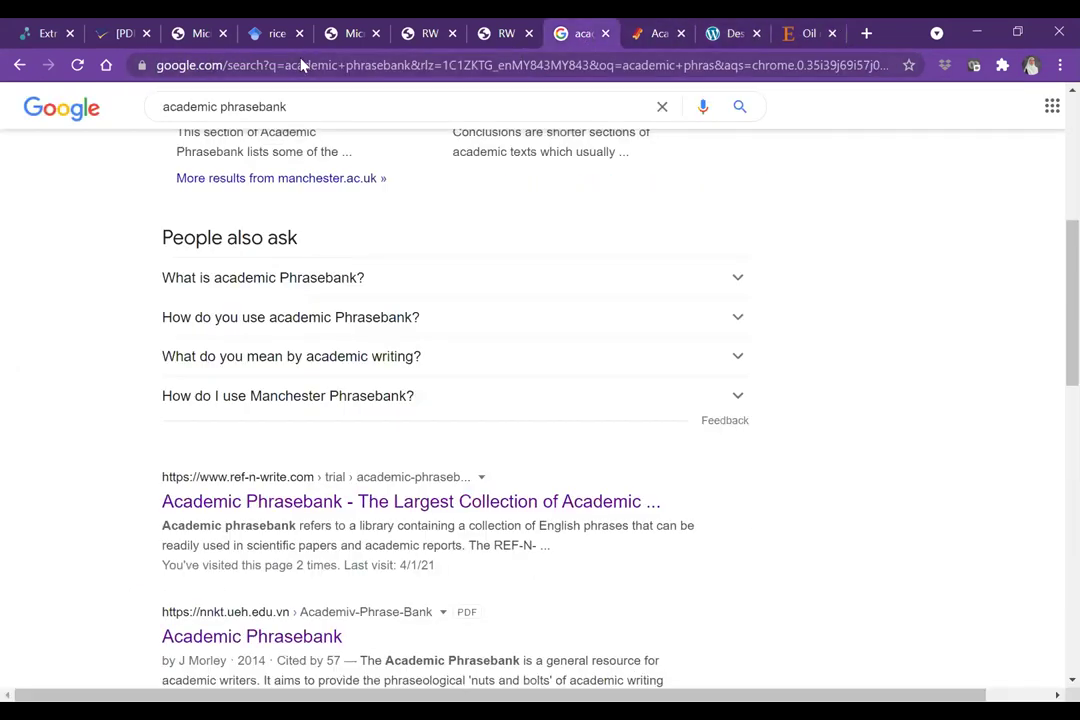
left_click(428, 36)
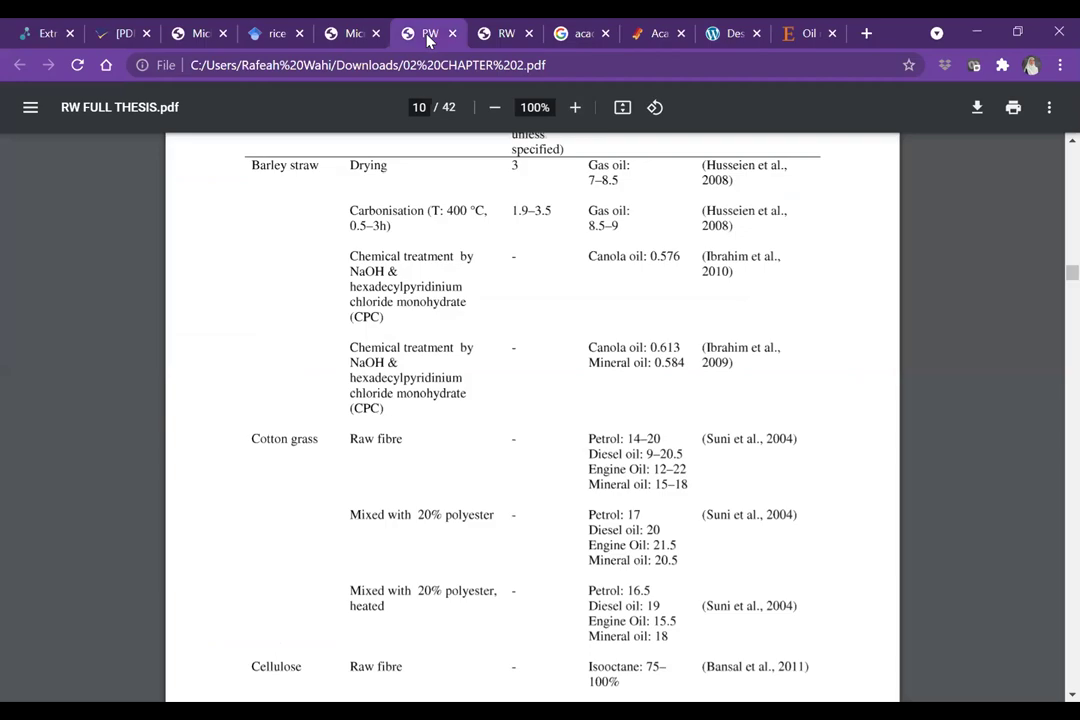